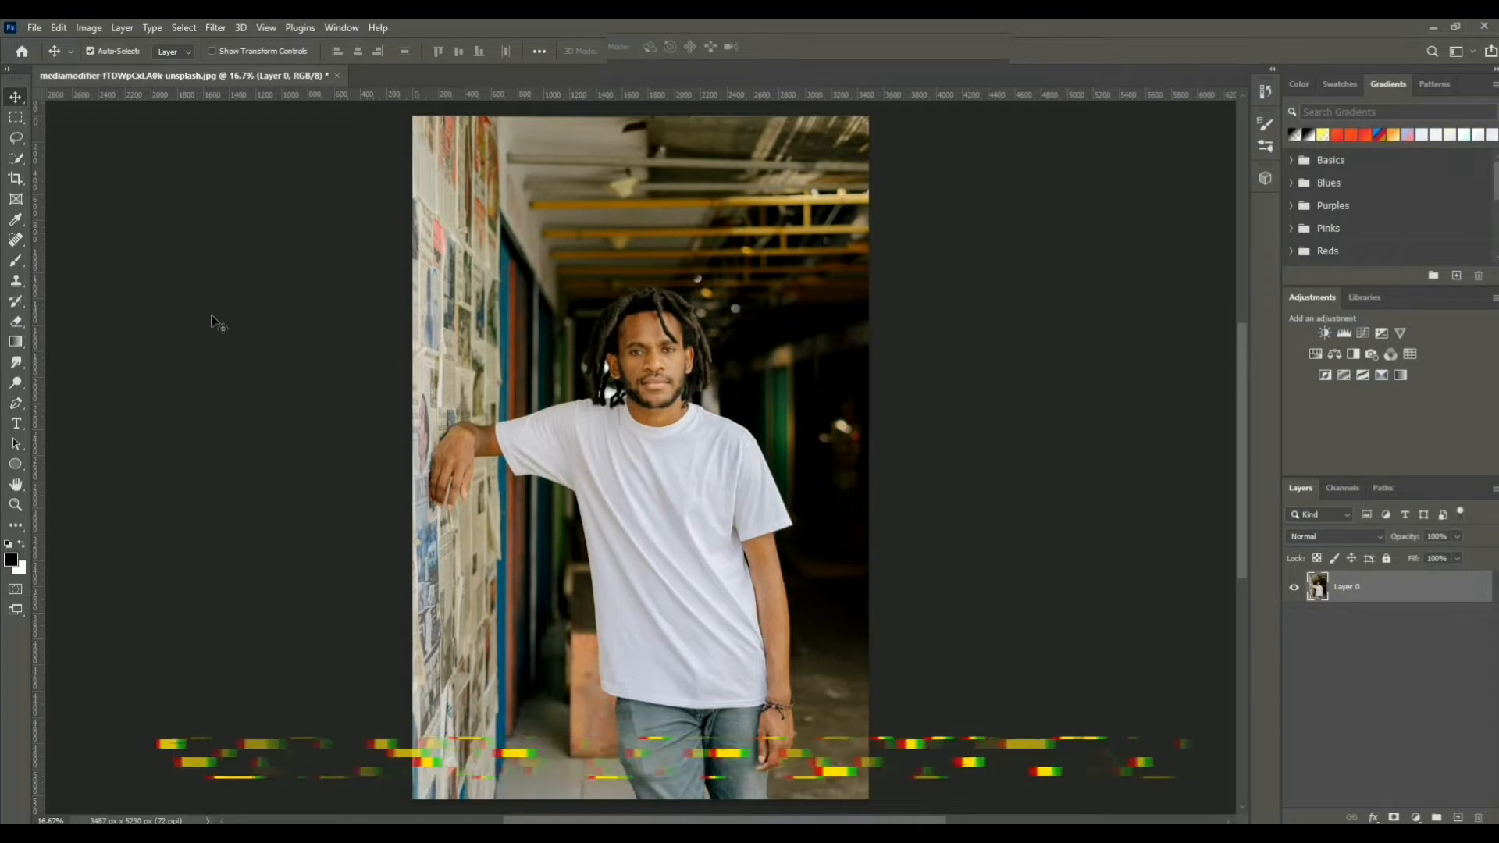
# Step: Select the white T-shirt in the photo with the Quick Selection Tool
pyautogui.click(14, 161)
pyautogui.rightClick(13, 163)
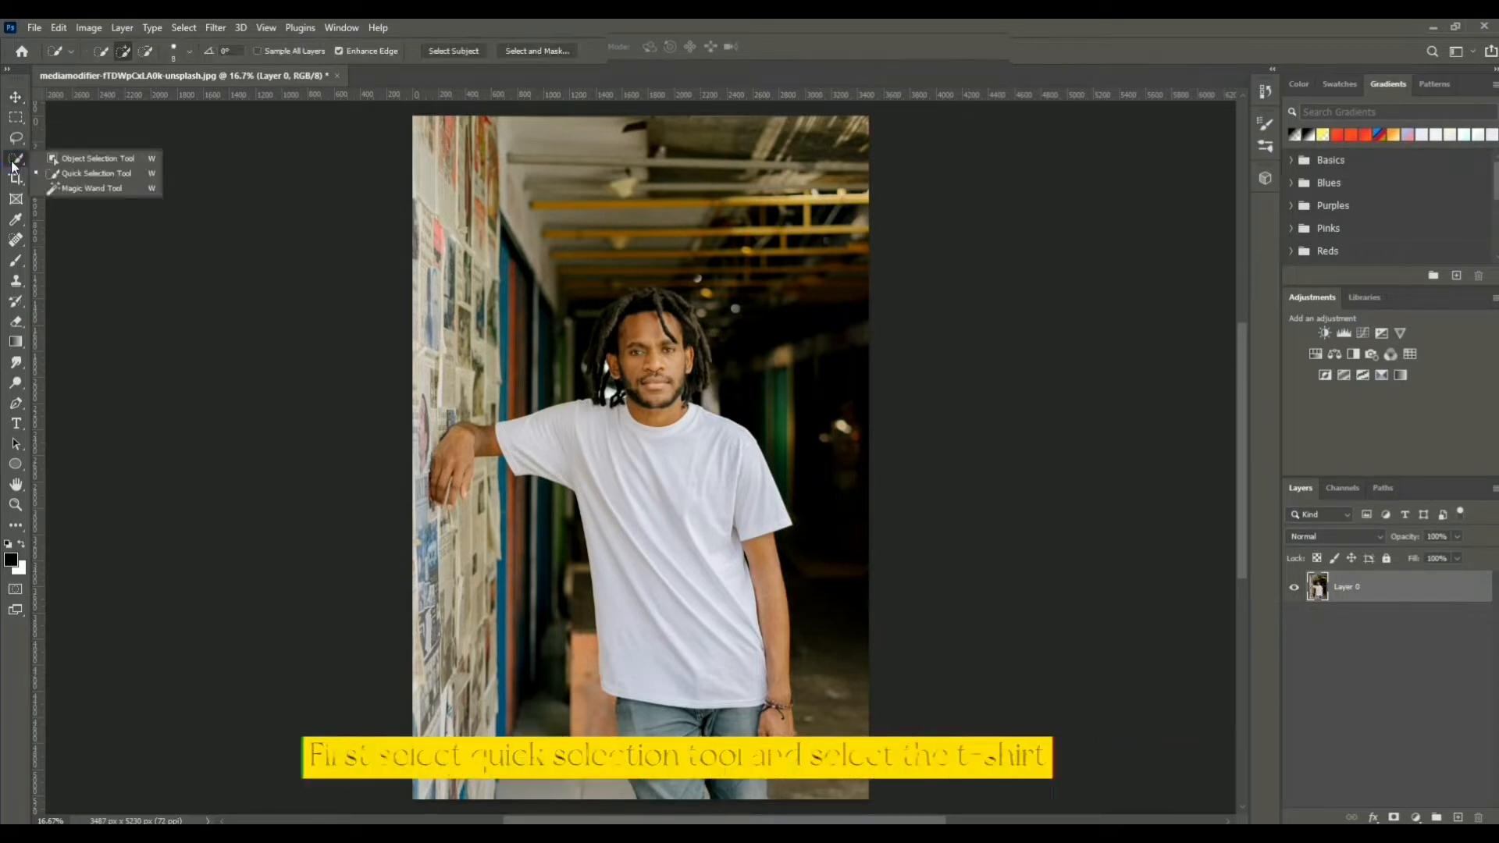
pyautogui.click(66, 172)
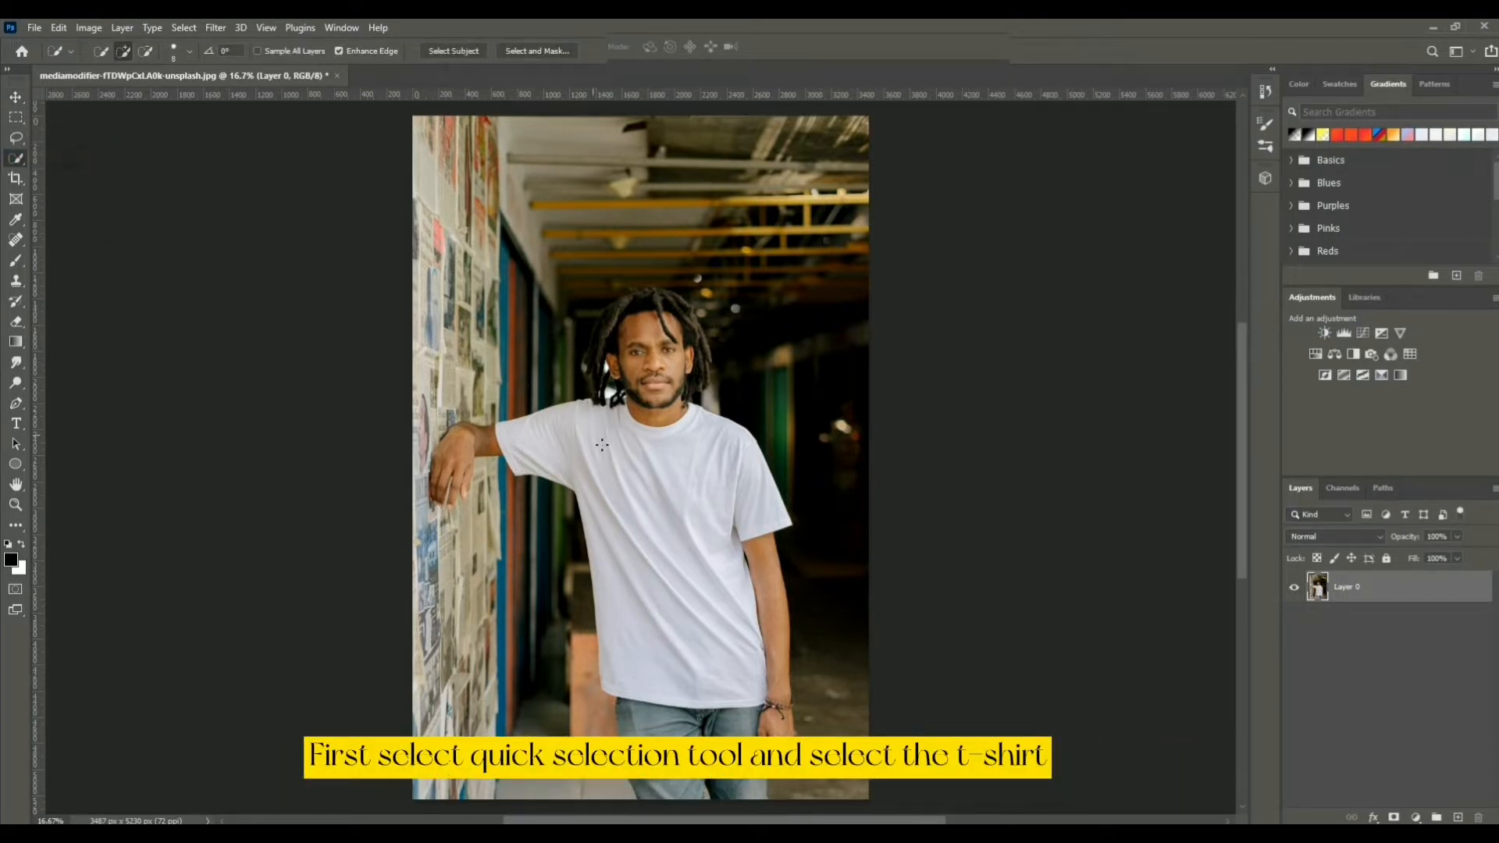
pyautogui.moveTo(602, 445); pyautogui.dragTo(649, 526)
# Step: Refine the T-shirt selection around the dreadlocks on the raised-arm shoulder, adding shirt fabric and subtracting hair and background
pyautogui.scroll(6, 626, 553)
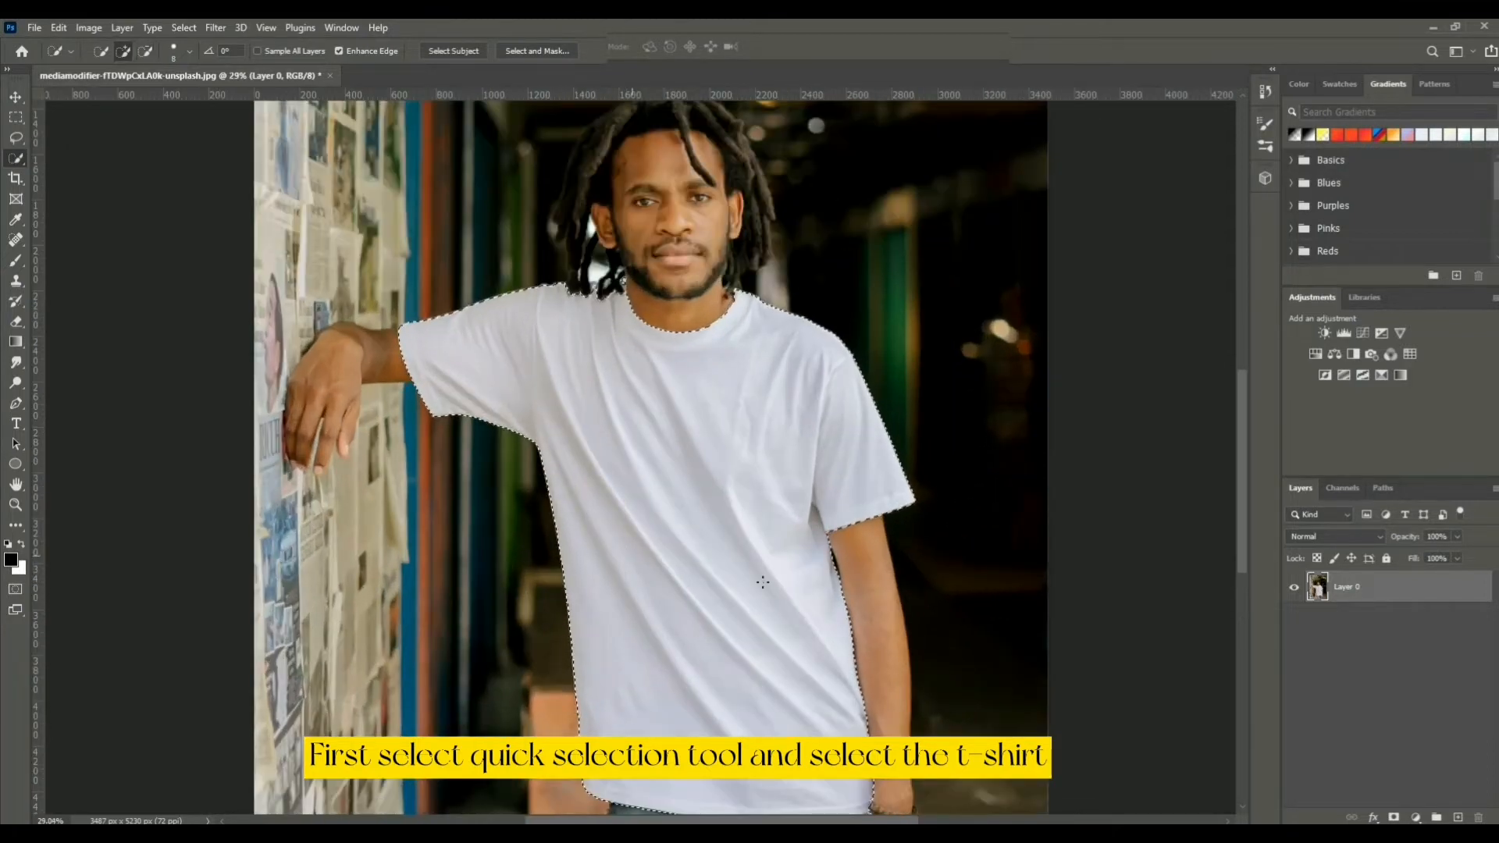
pyautogui.scroll(-1, 798, 591)
pyautogui.scroll(-1, 666, 461)
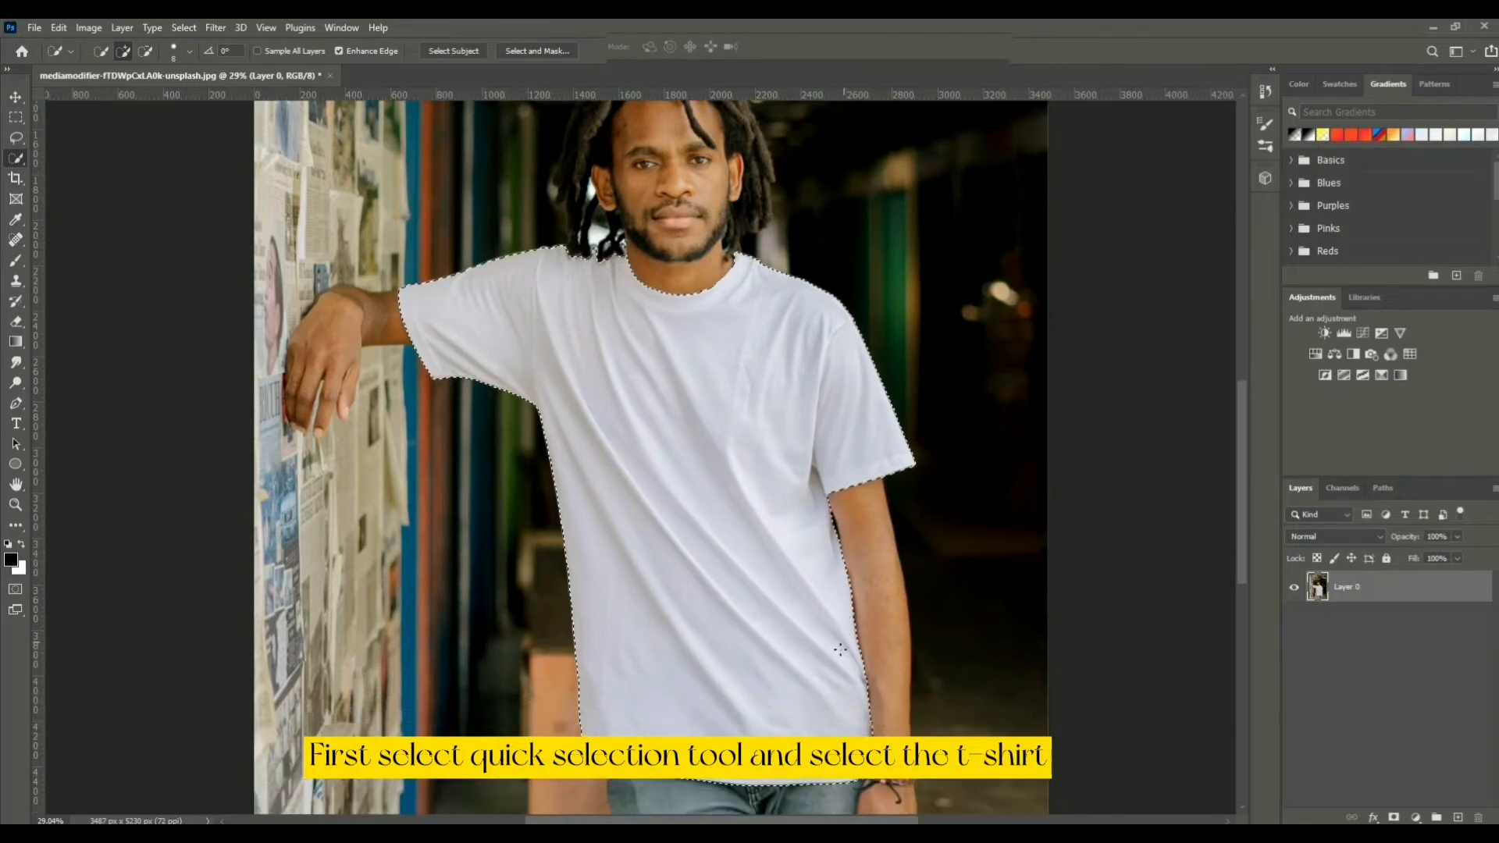
pyautogui.scroll(2, 666, 461)
pyautogui.scroll(7, 601, 305)
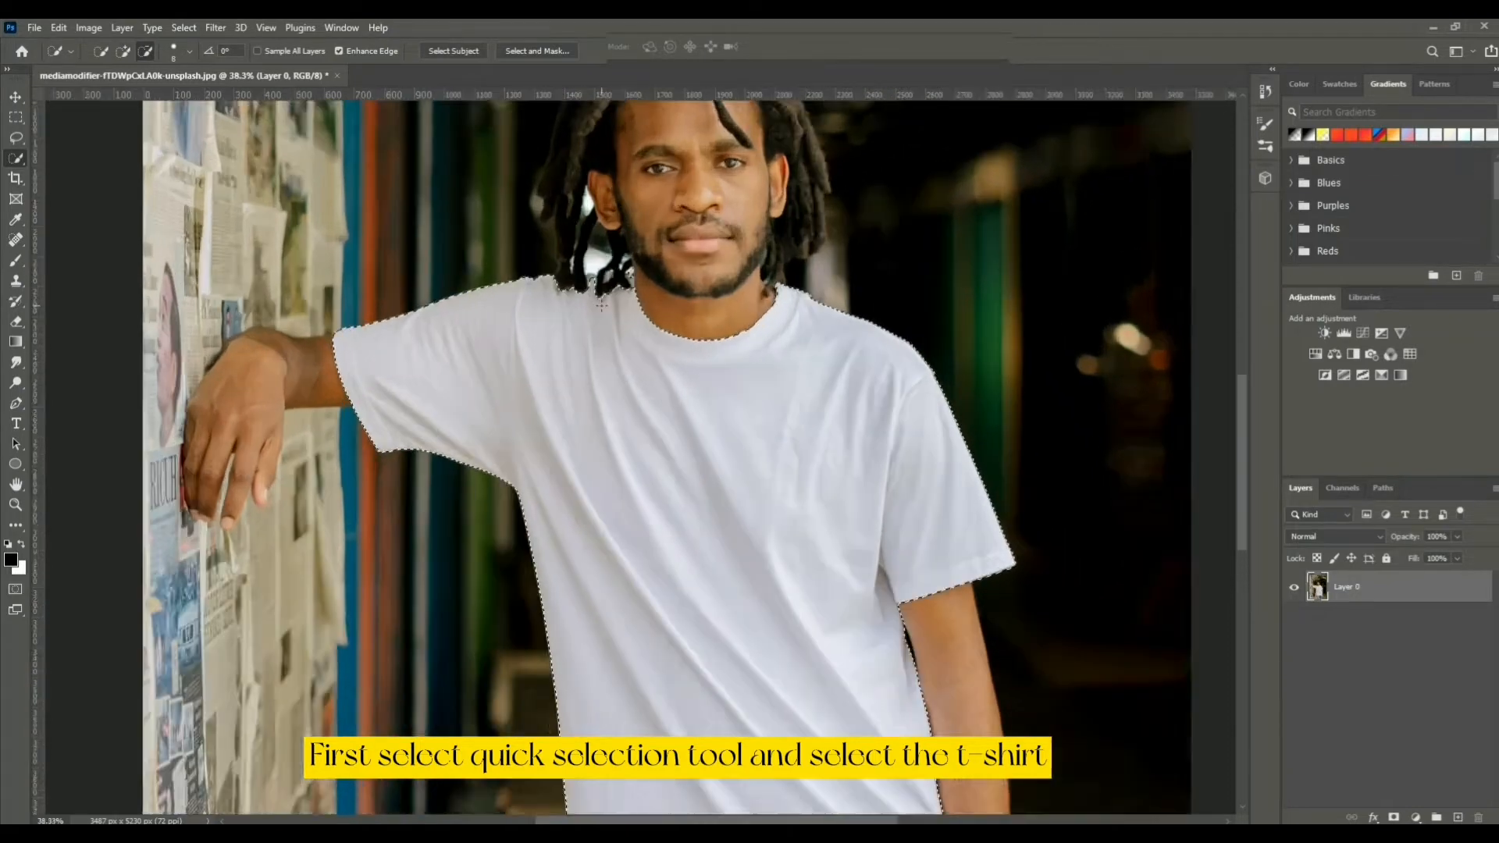
pyautogui.scroll(7, 601, 305)
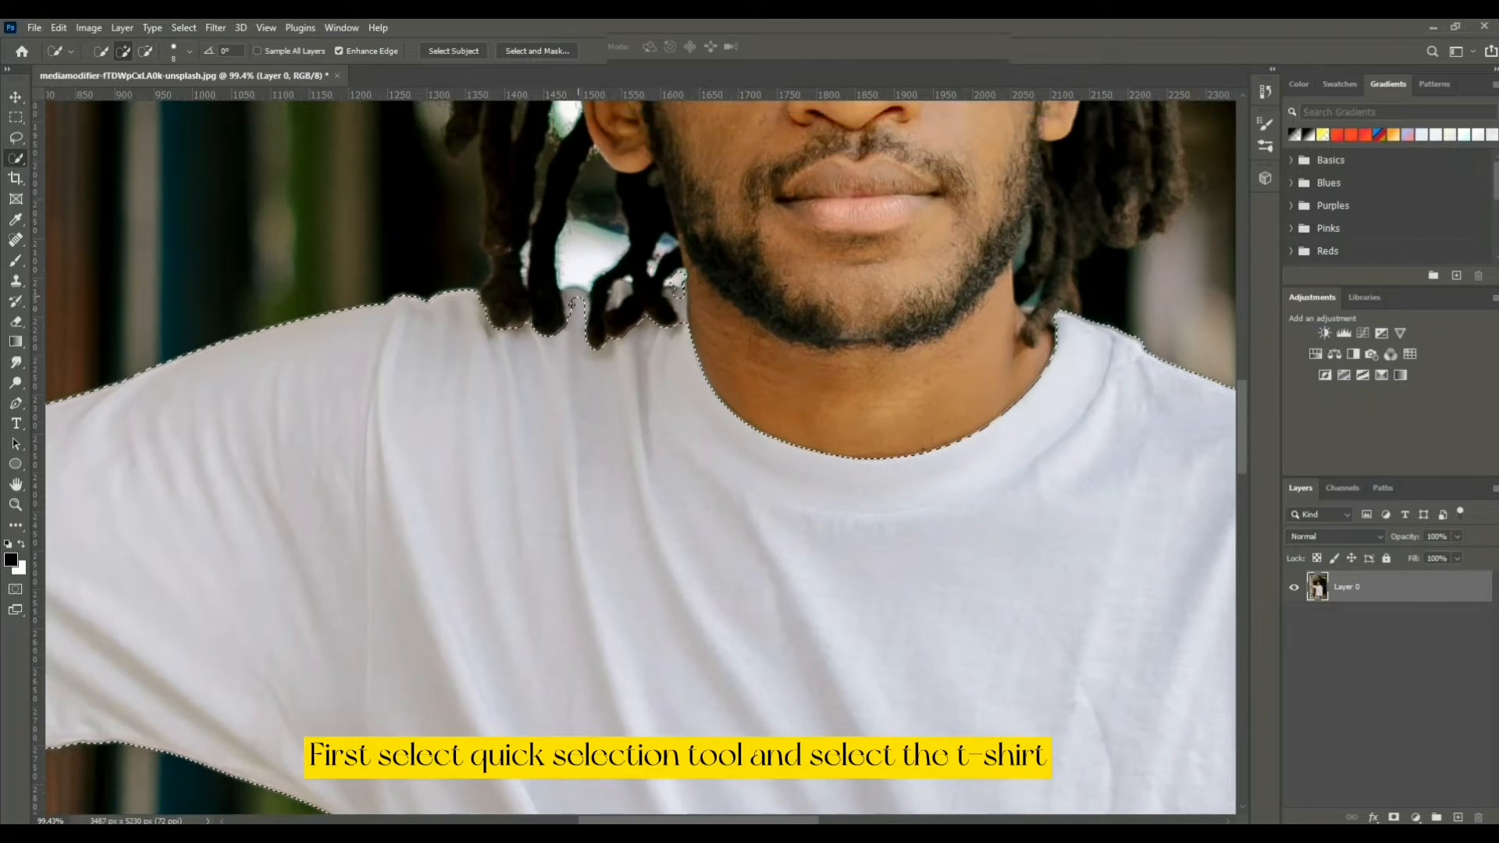
pyautogui.scroll(2, 572, 316)
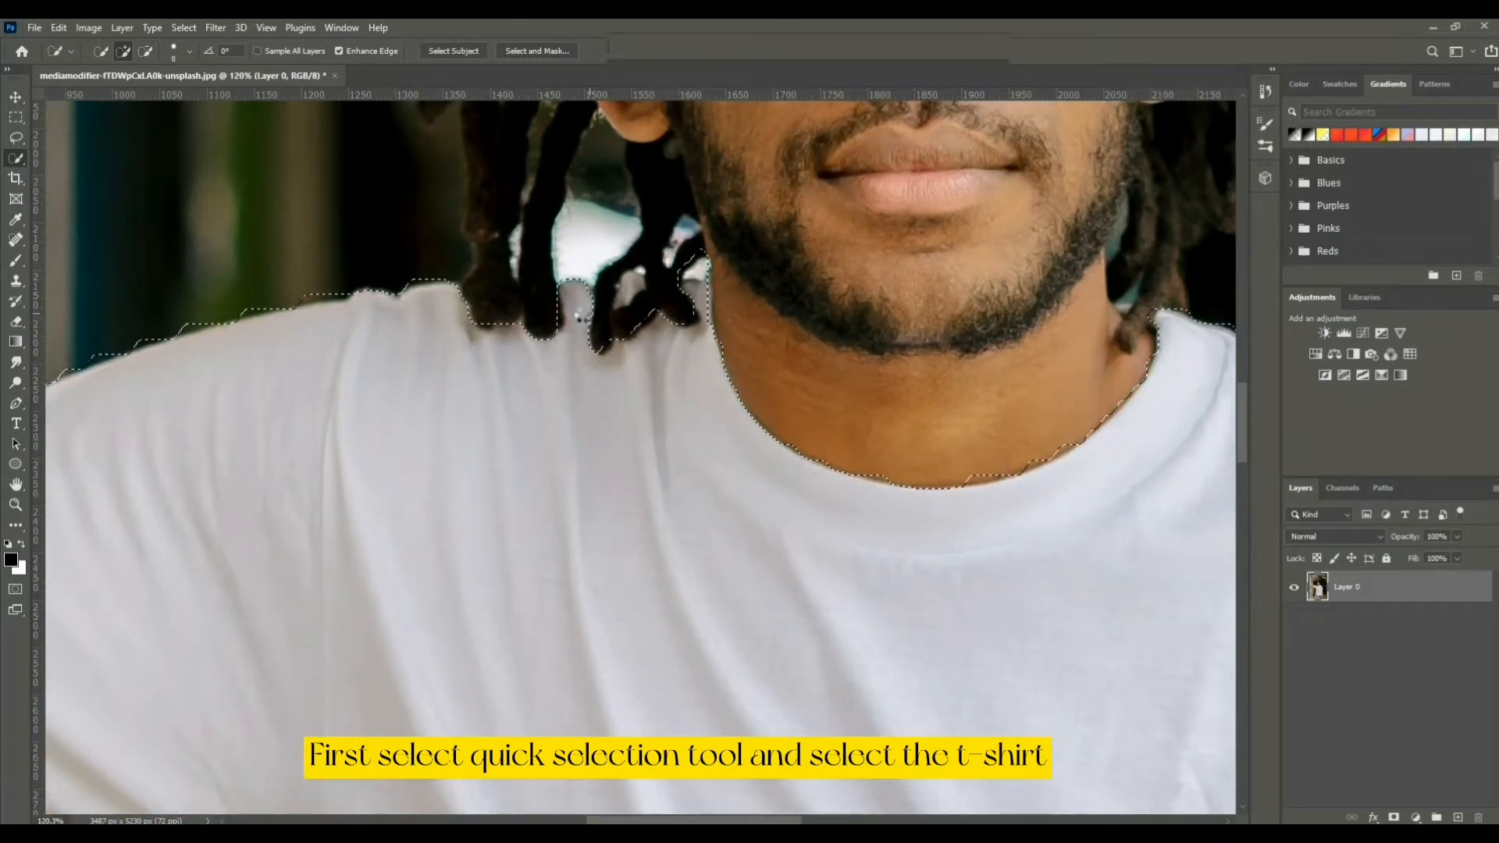
pyautogui.moveTo(581, 317); pyautogui.dragTo(581, 298)
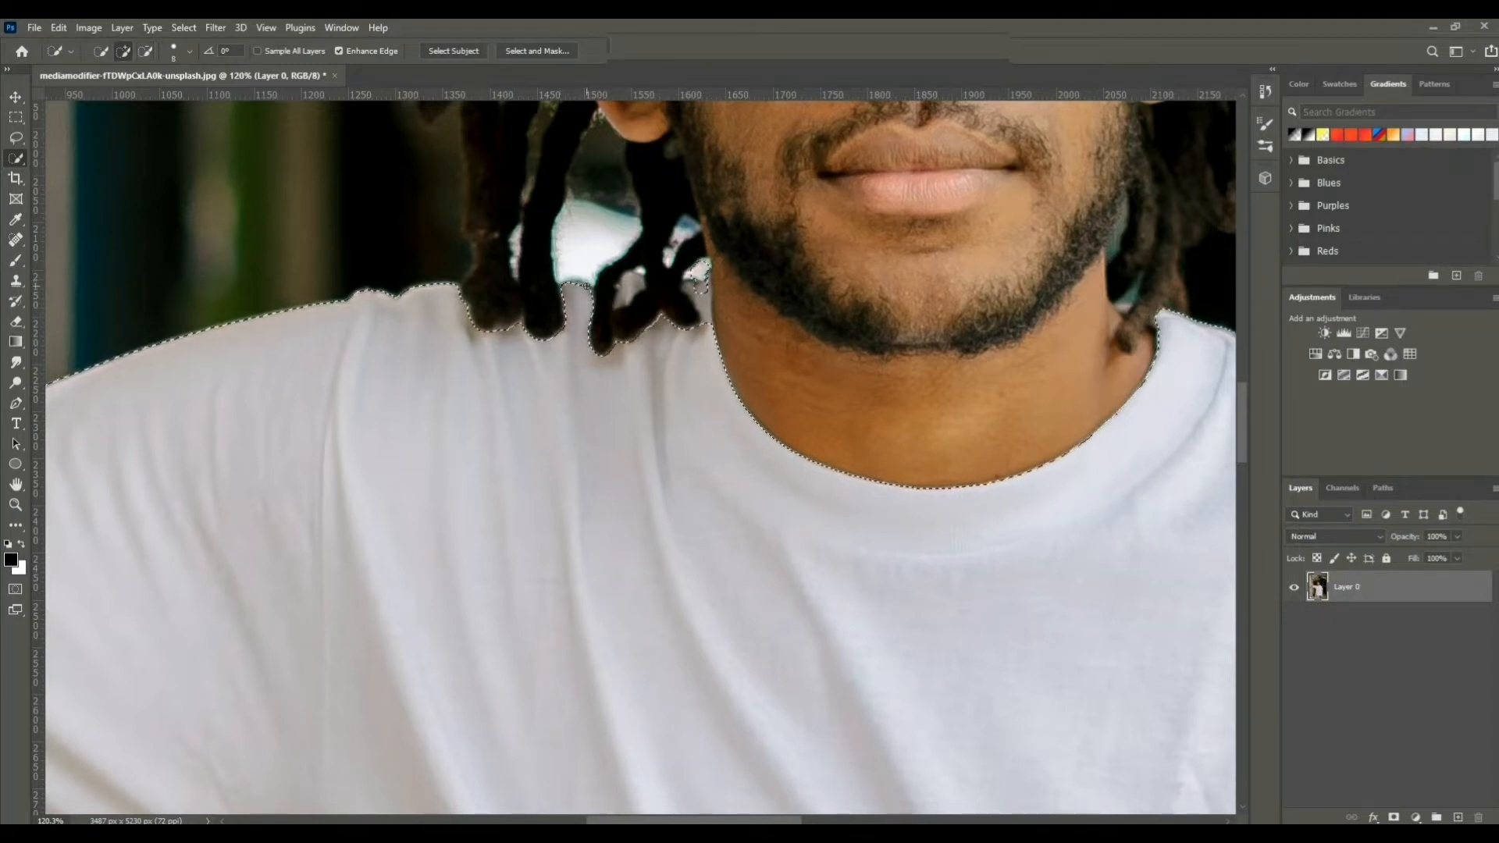
pyautogui.moveTo(621, 304)
pyautogui.mouseDown()
pyautogui.moveTo(655, 275)
pyautogui.moveTo(632, 269)
pyautogui.moveTo(657, 276)
pyautogui.moveTo(645, 298)
pyautogui.moveTo(671, 301)
pyautogui.moveTo(696, 335)
pyautogui.moveTo(691, 287)
pyautogui.mouseUp()
pyautogui.press('alt')
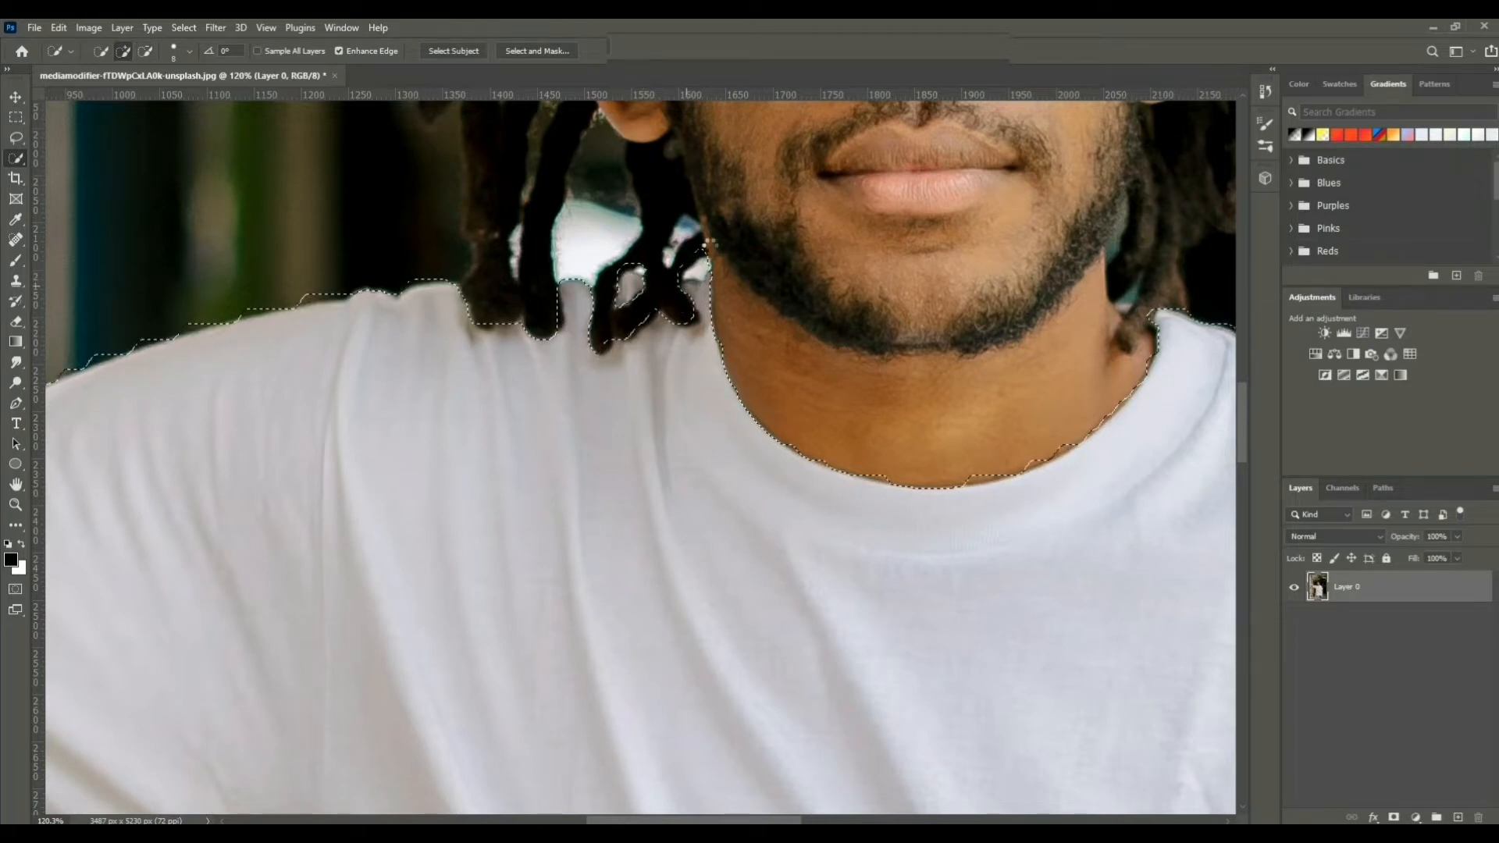
pyautogui.press('alt')
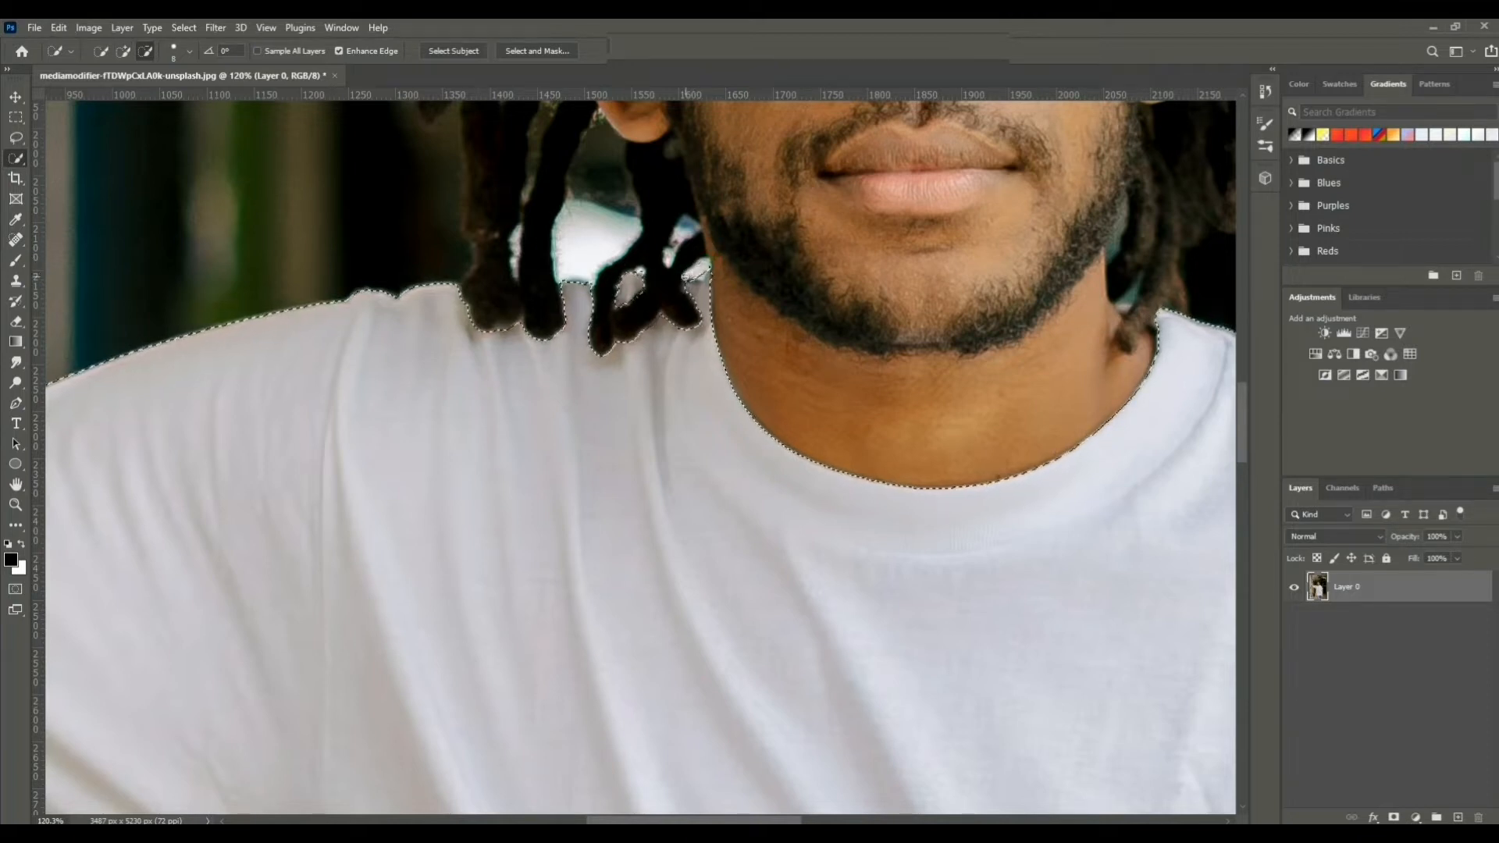
pyautogui.keyDown('alt'); pyautogui.click(705, 268); pyautogui.keyUp('alt')
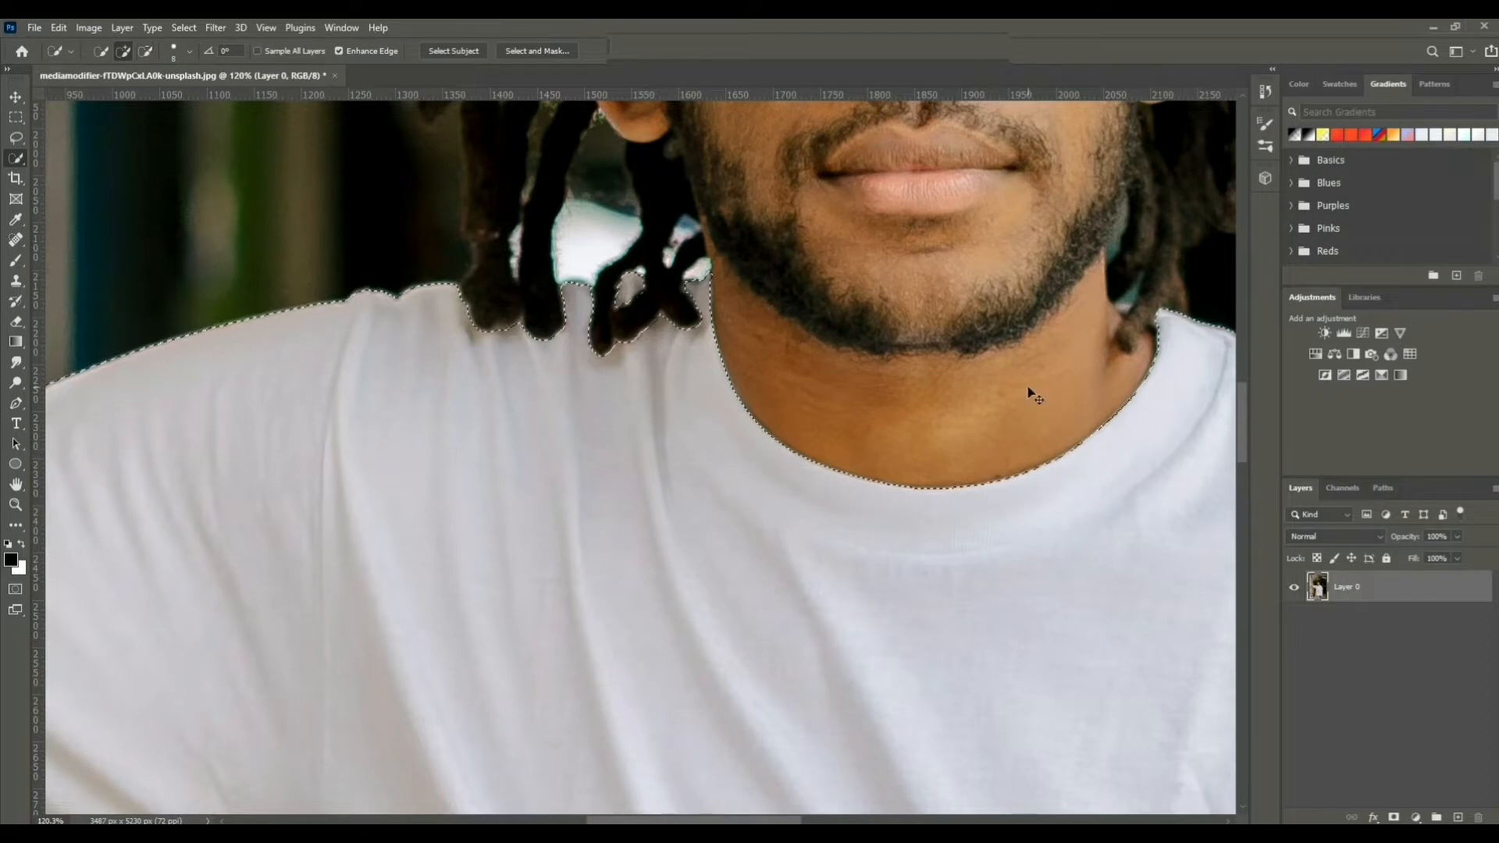
# Step: Clean up the selection edge where the hair meets the collar above the lowered-arm shoulder
pyautogui.hscroll(2, 1029, 391)
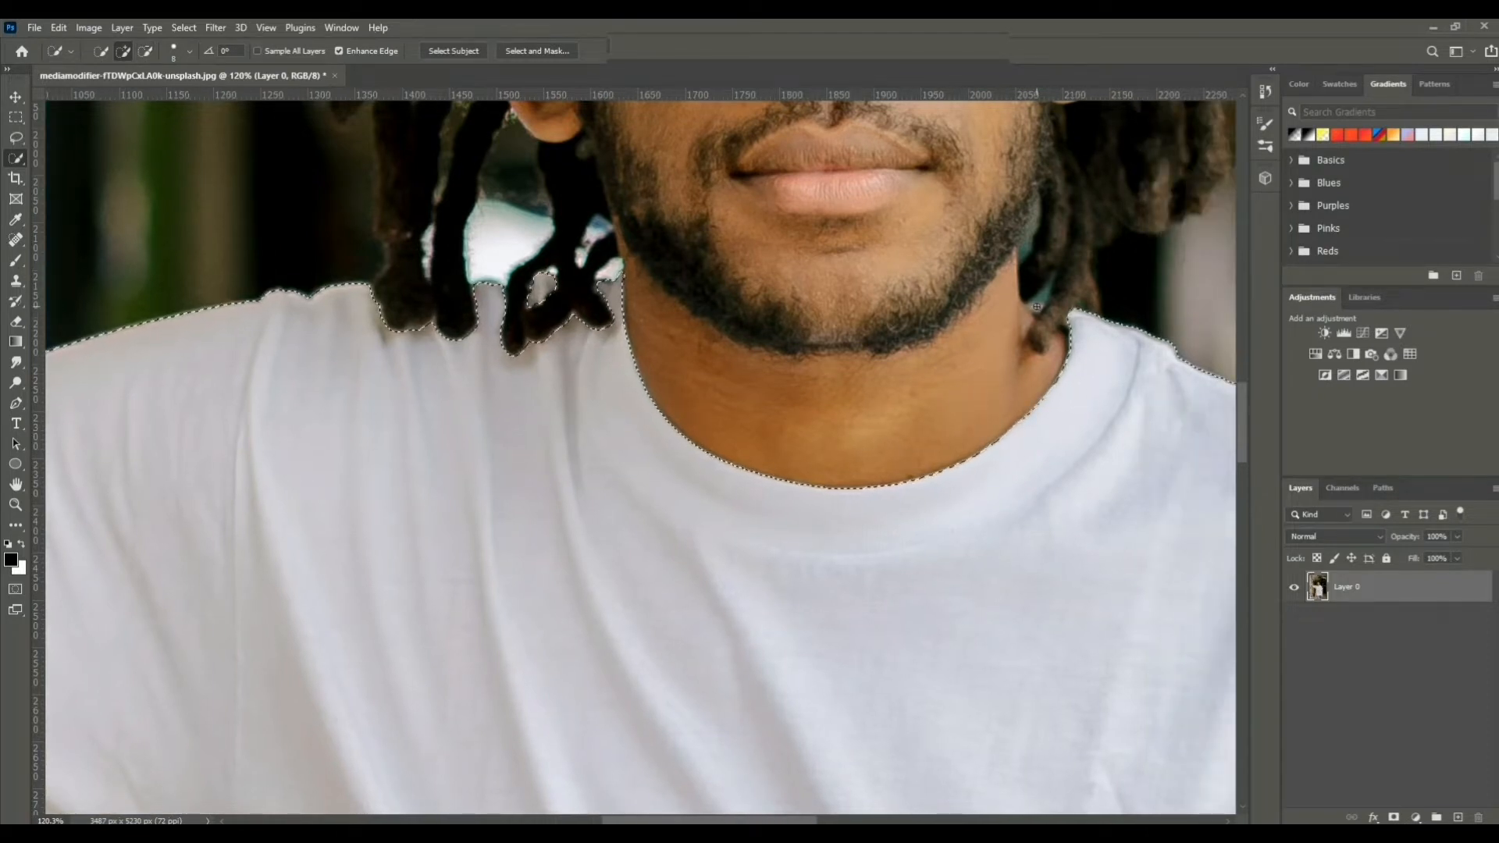
pyautogui.click(1037, 306)
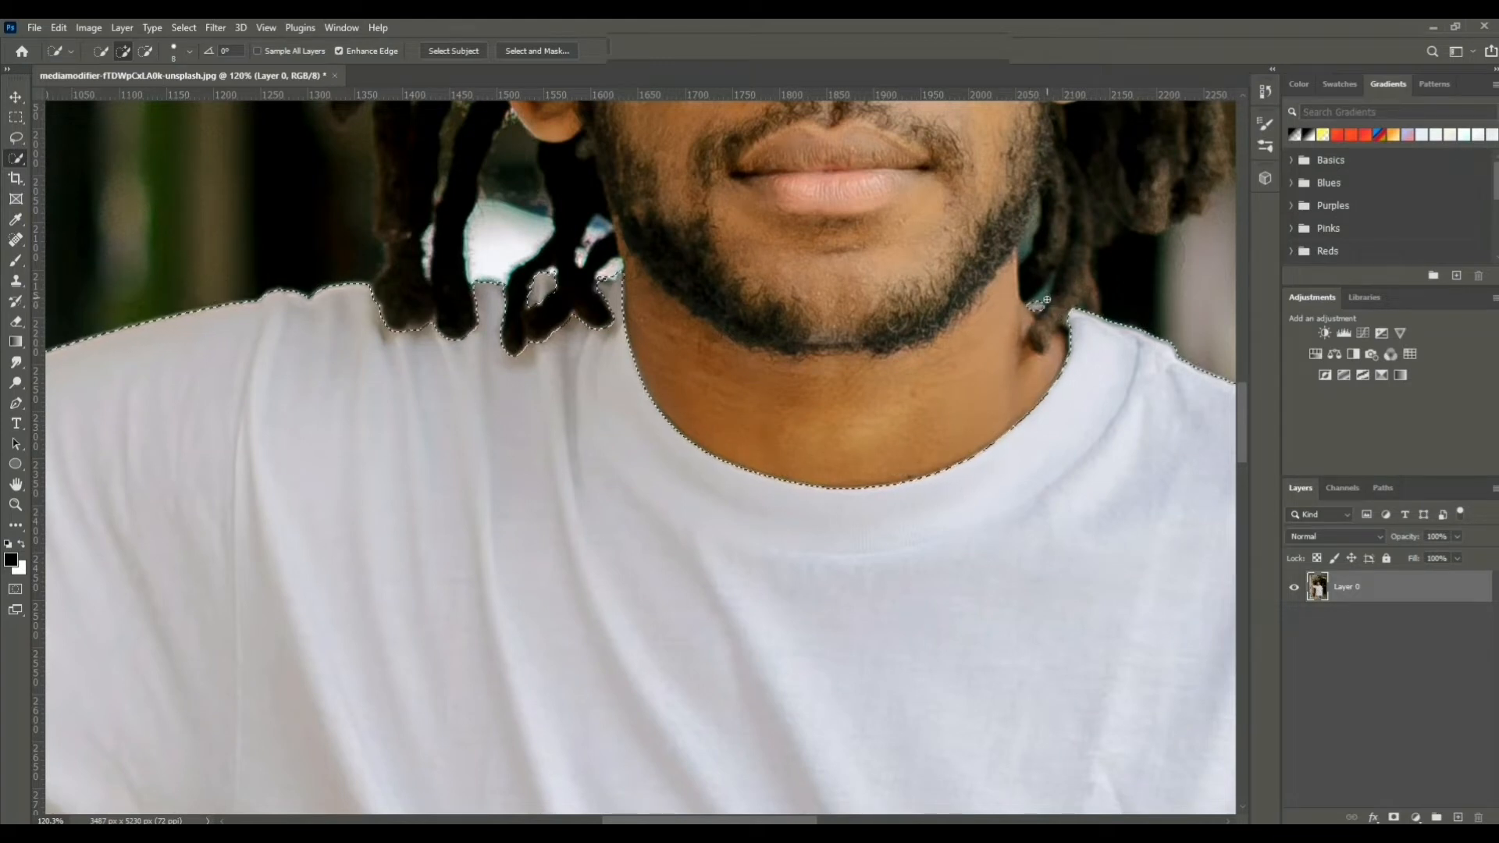
pyautogui.press('alt')
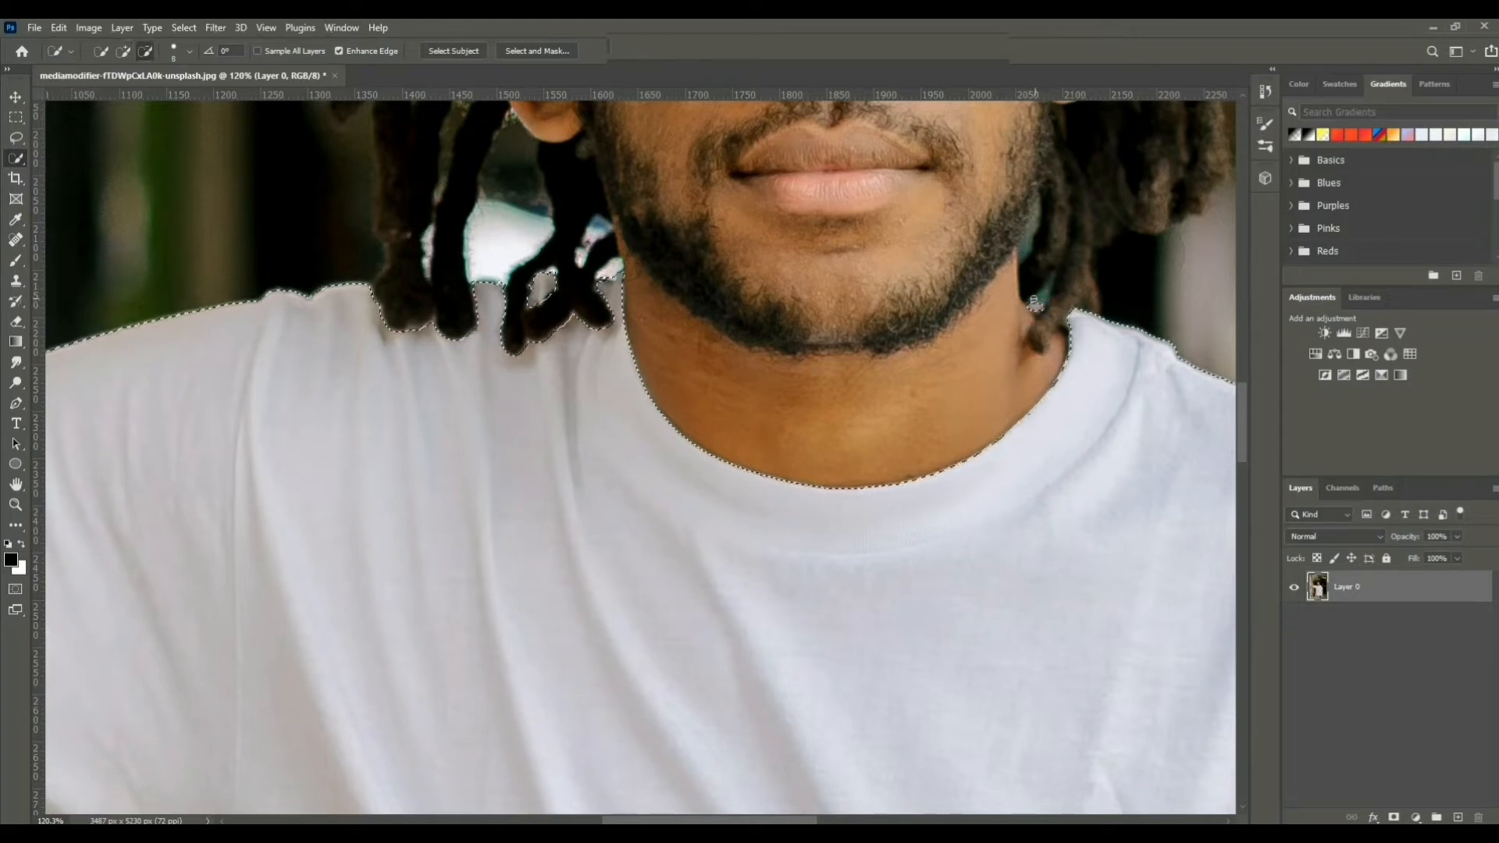
# Step: Mask Layer 0 to the T-shirt selection and apply the layer mask
pyautogui.scroll(-5, 748, 512)
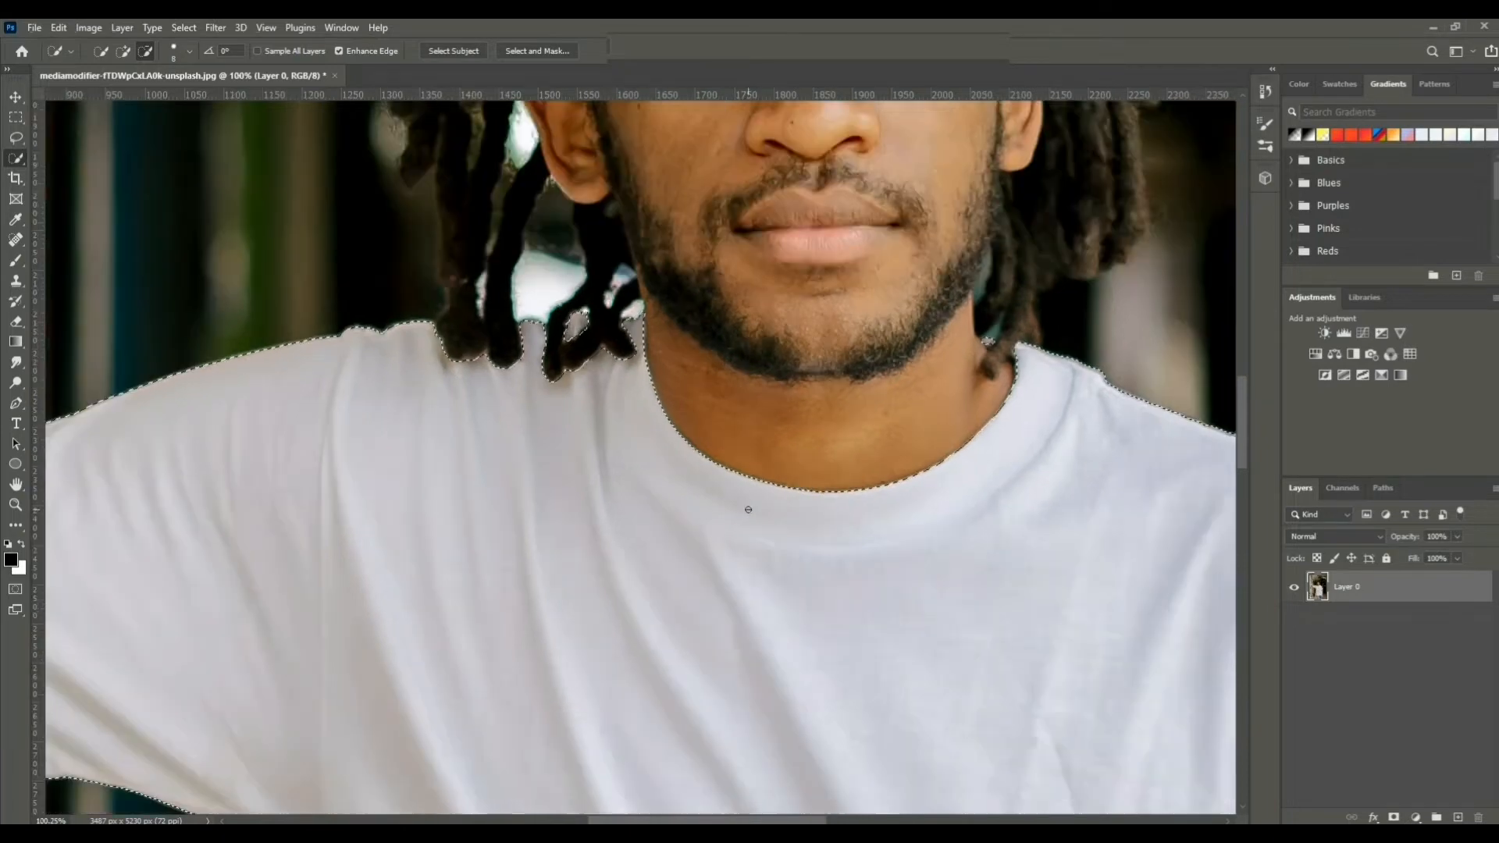
pyautogui.scroll(-4, 748, 513)
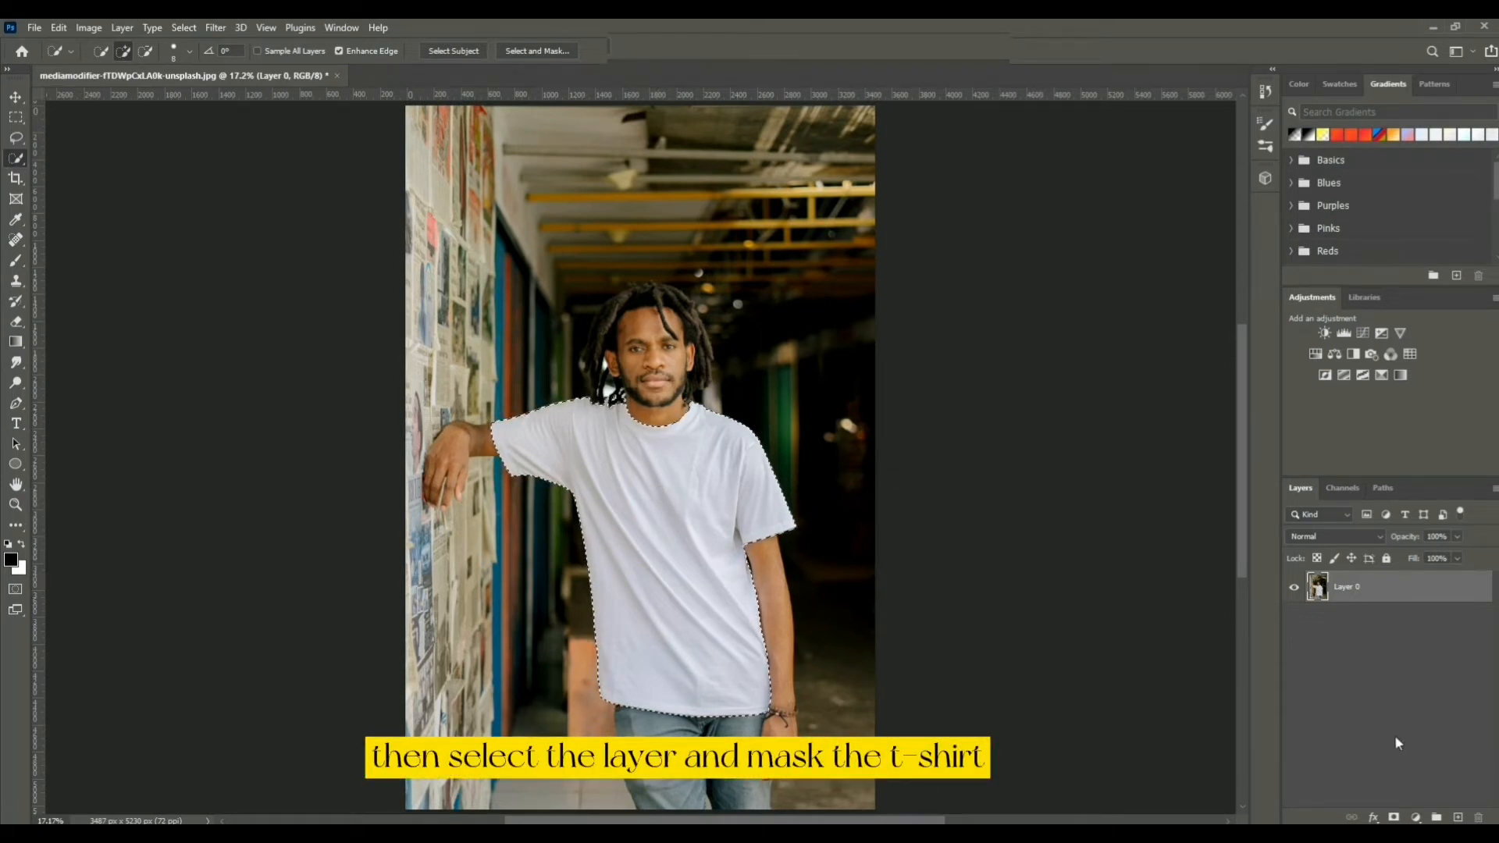
pyautogui.click(1394, 818)
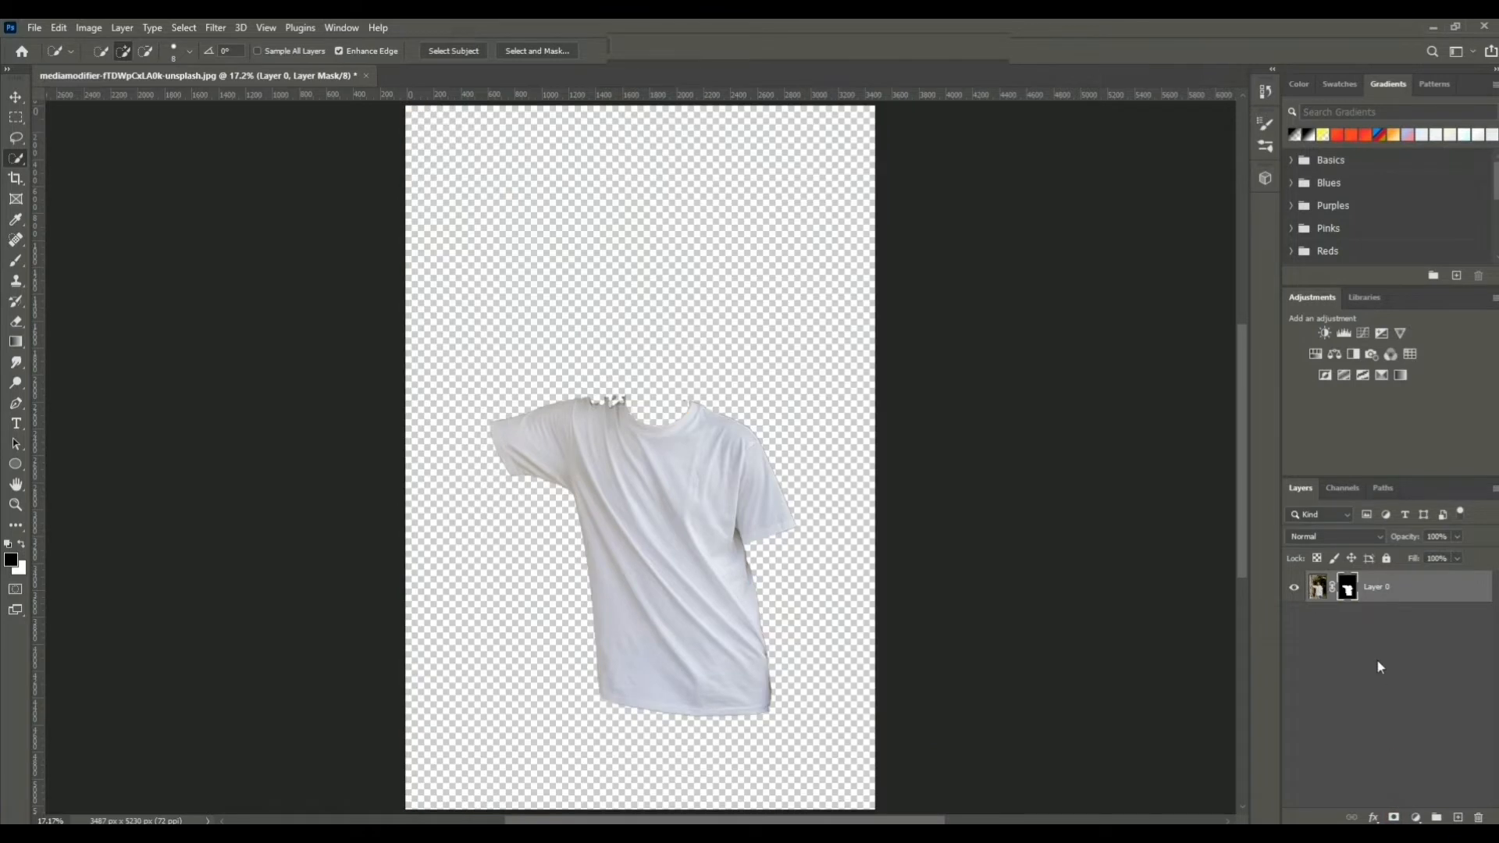
pyautogui.rightClick(1348, 591)
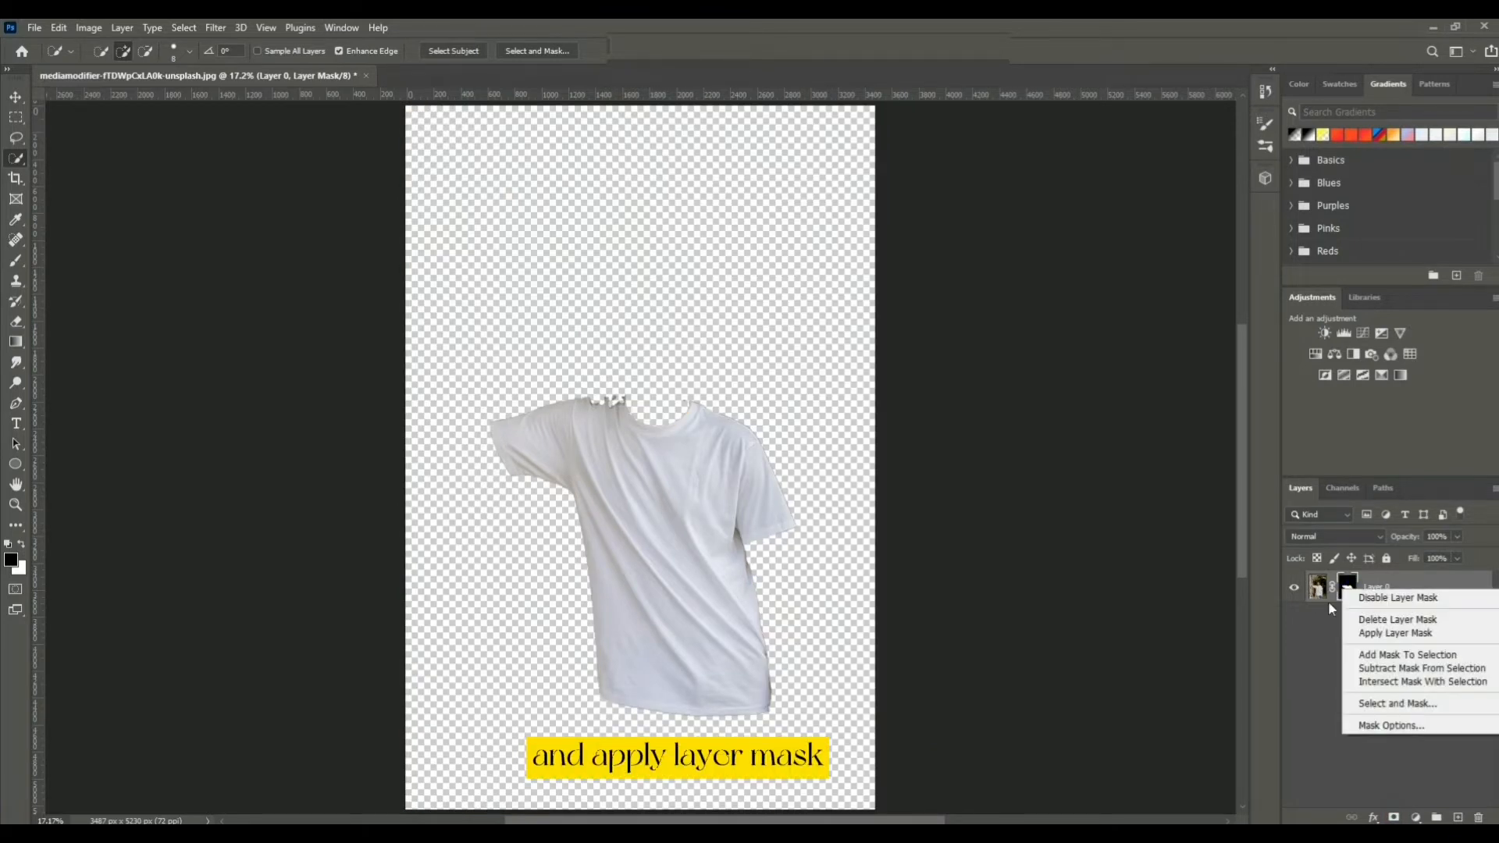
pyautogui.click(1382, 634)
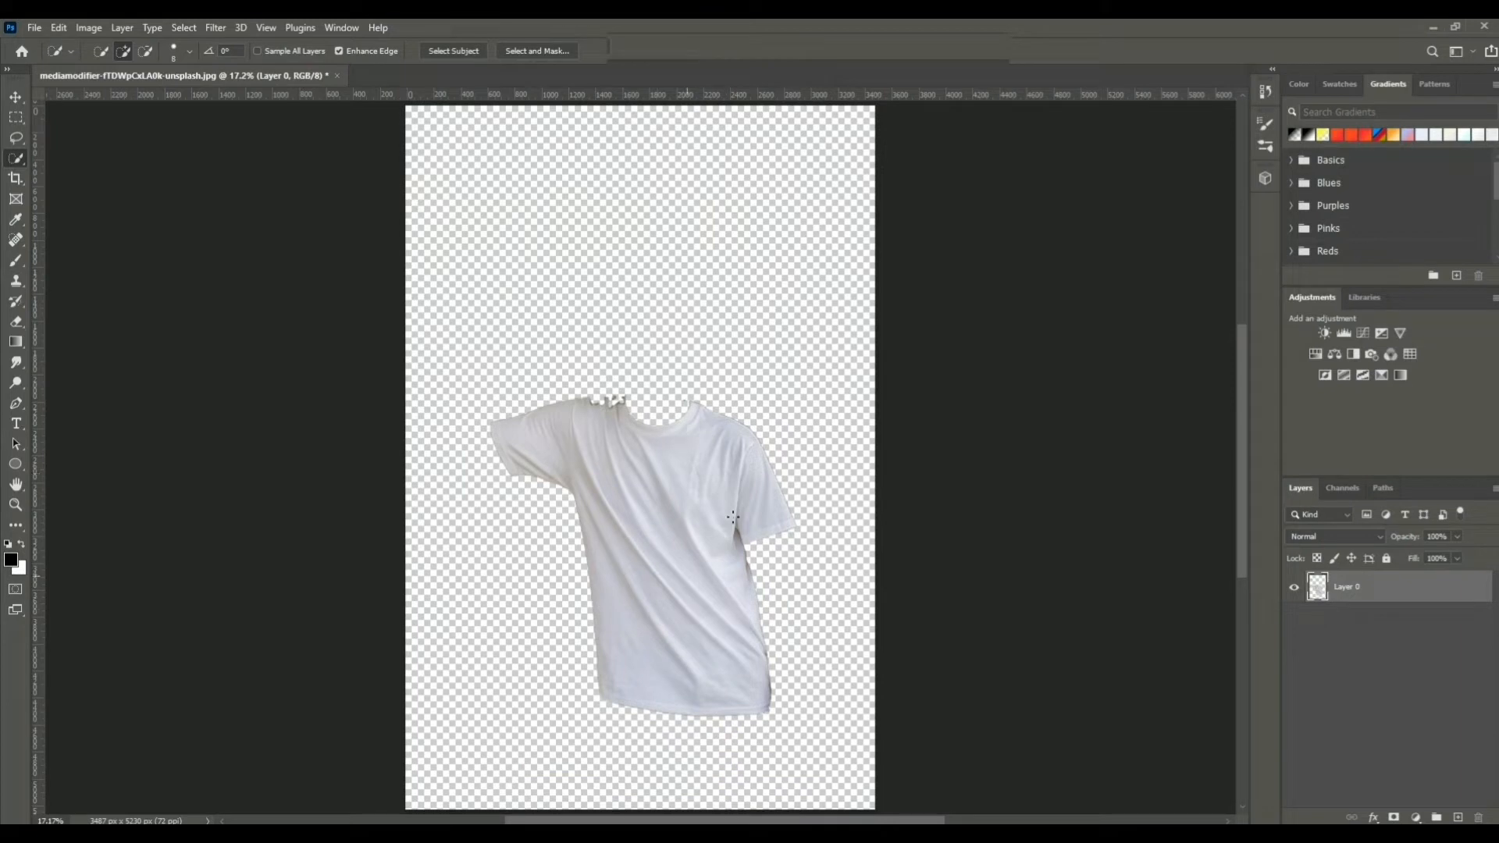
# Step: Save the isolated T-shirt on the Desktop as a Photoshop file named shirt, with Maximize Compatibility on
pyautogui.click(34, 26)
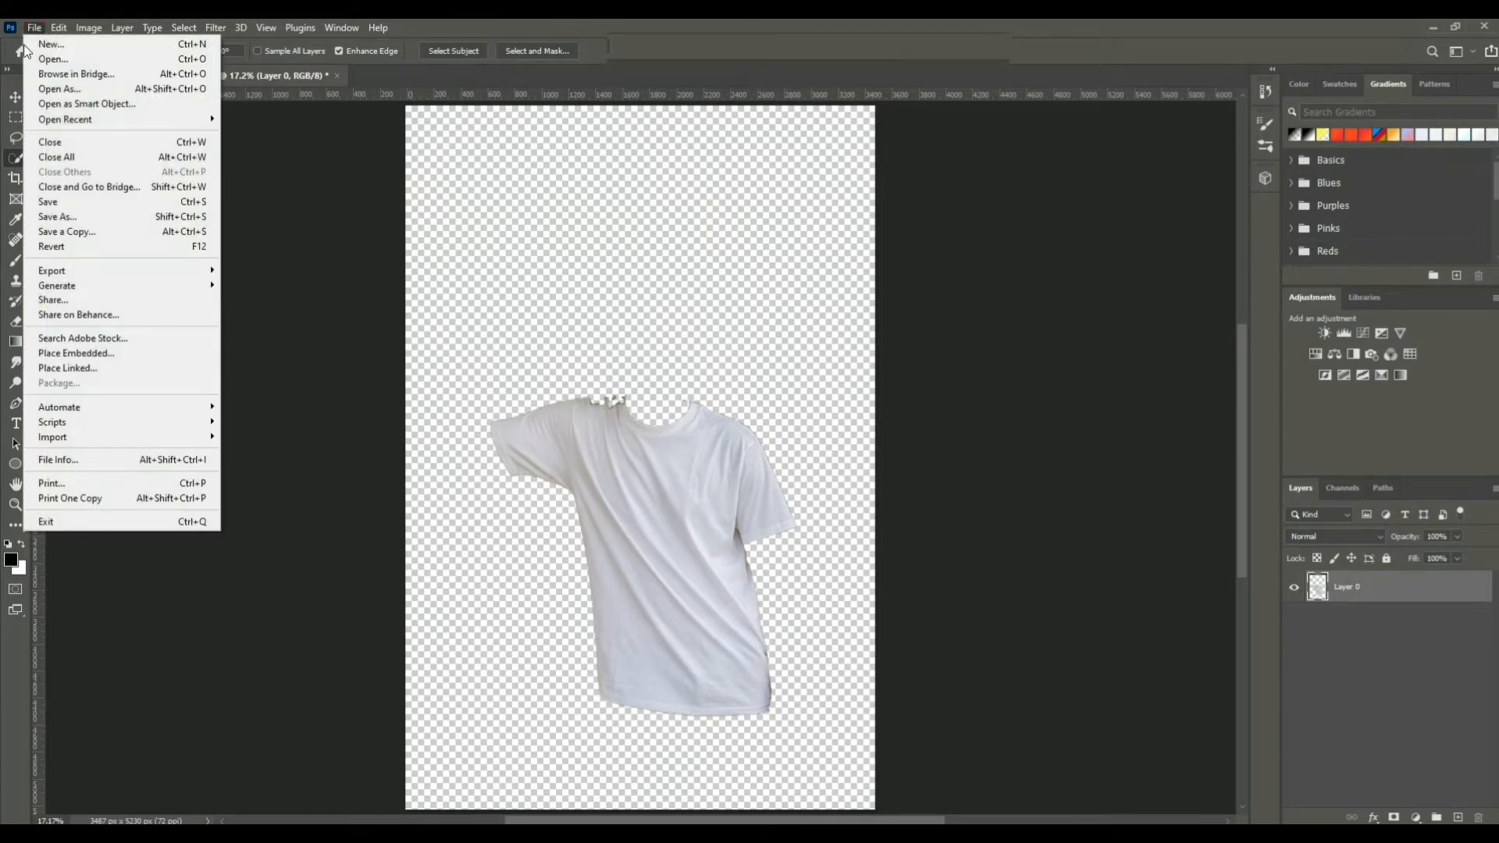
pyautogui.click(74, 222)
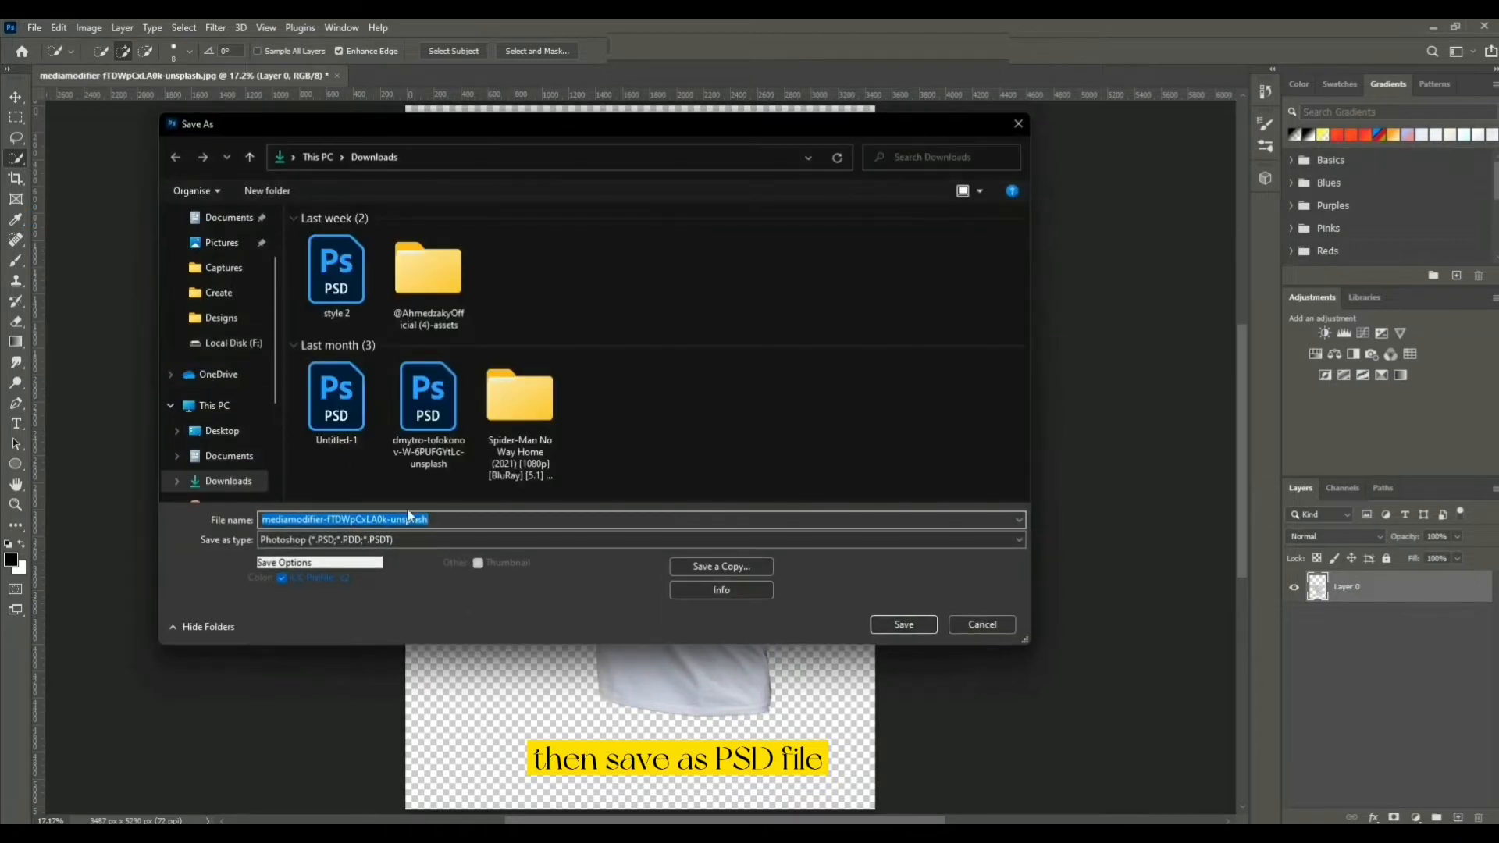
pyautogui.click(425, 541)
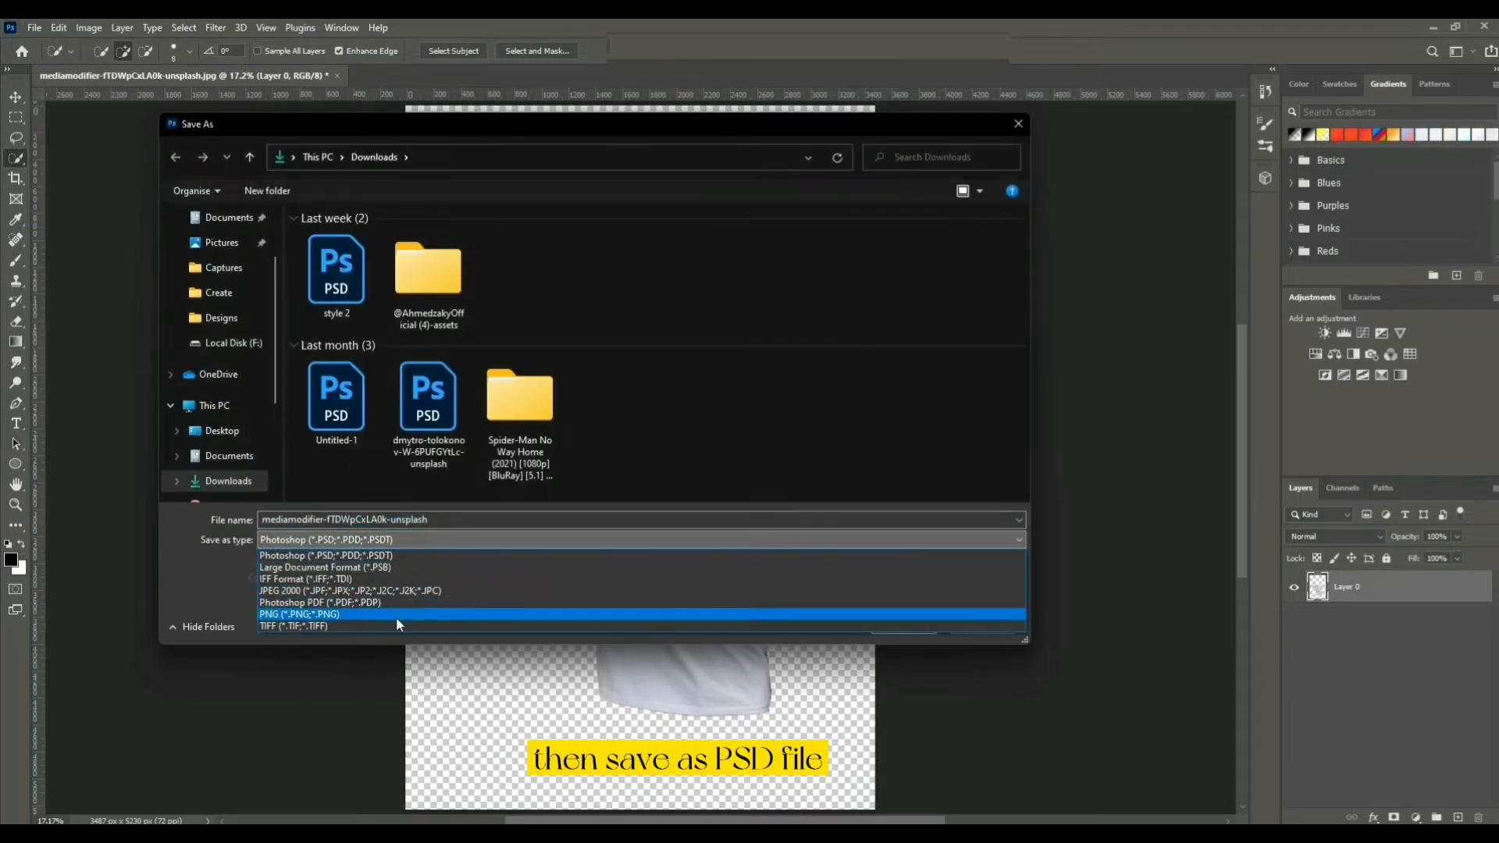
pyautogui.click(392, 554)
pyautogui.click(454, 519)
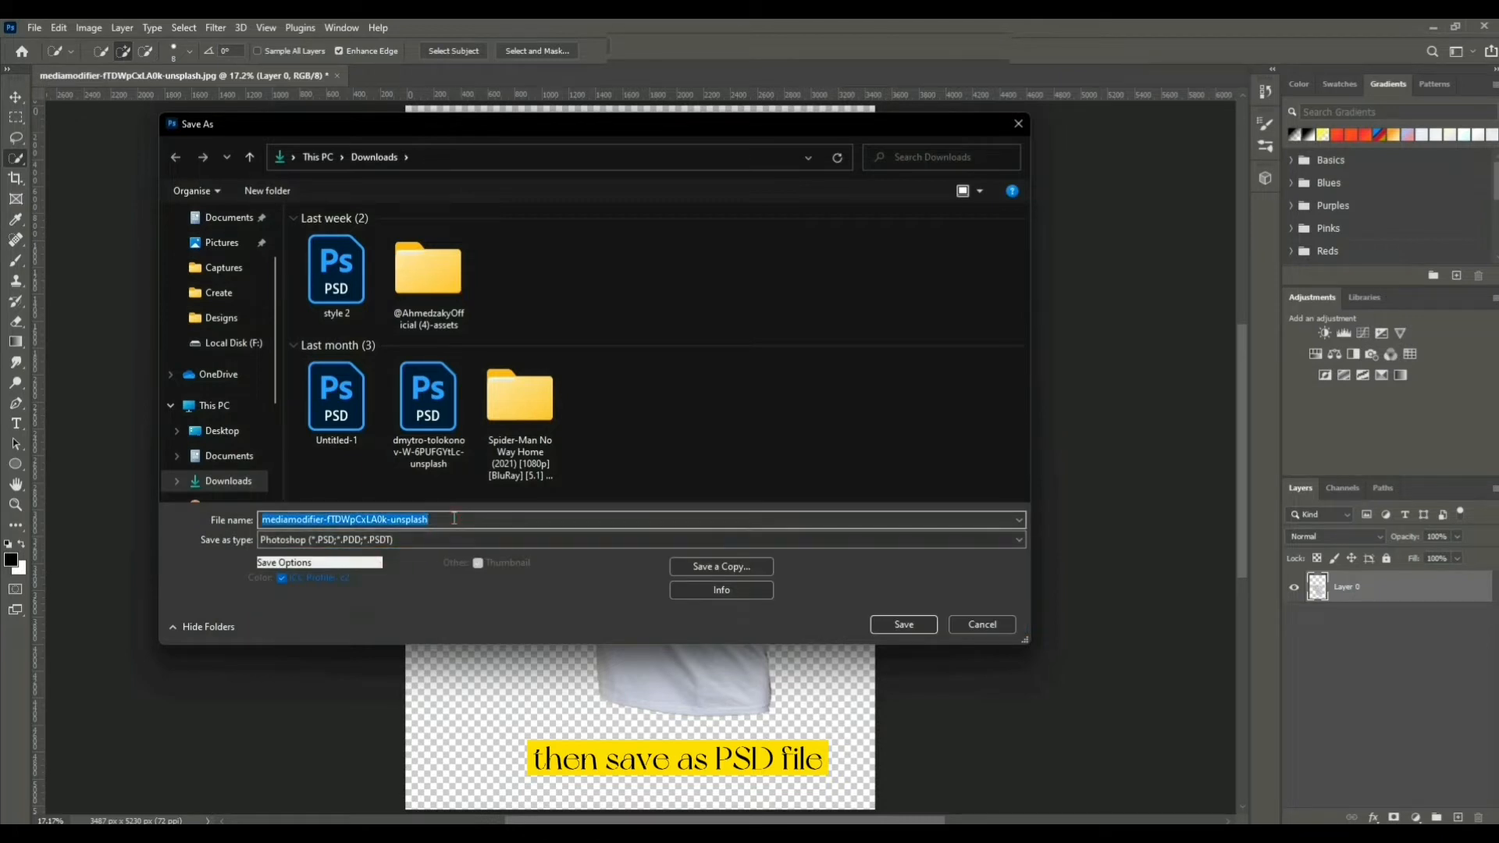
pyautogui.write('shirt')
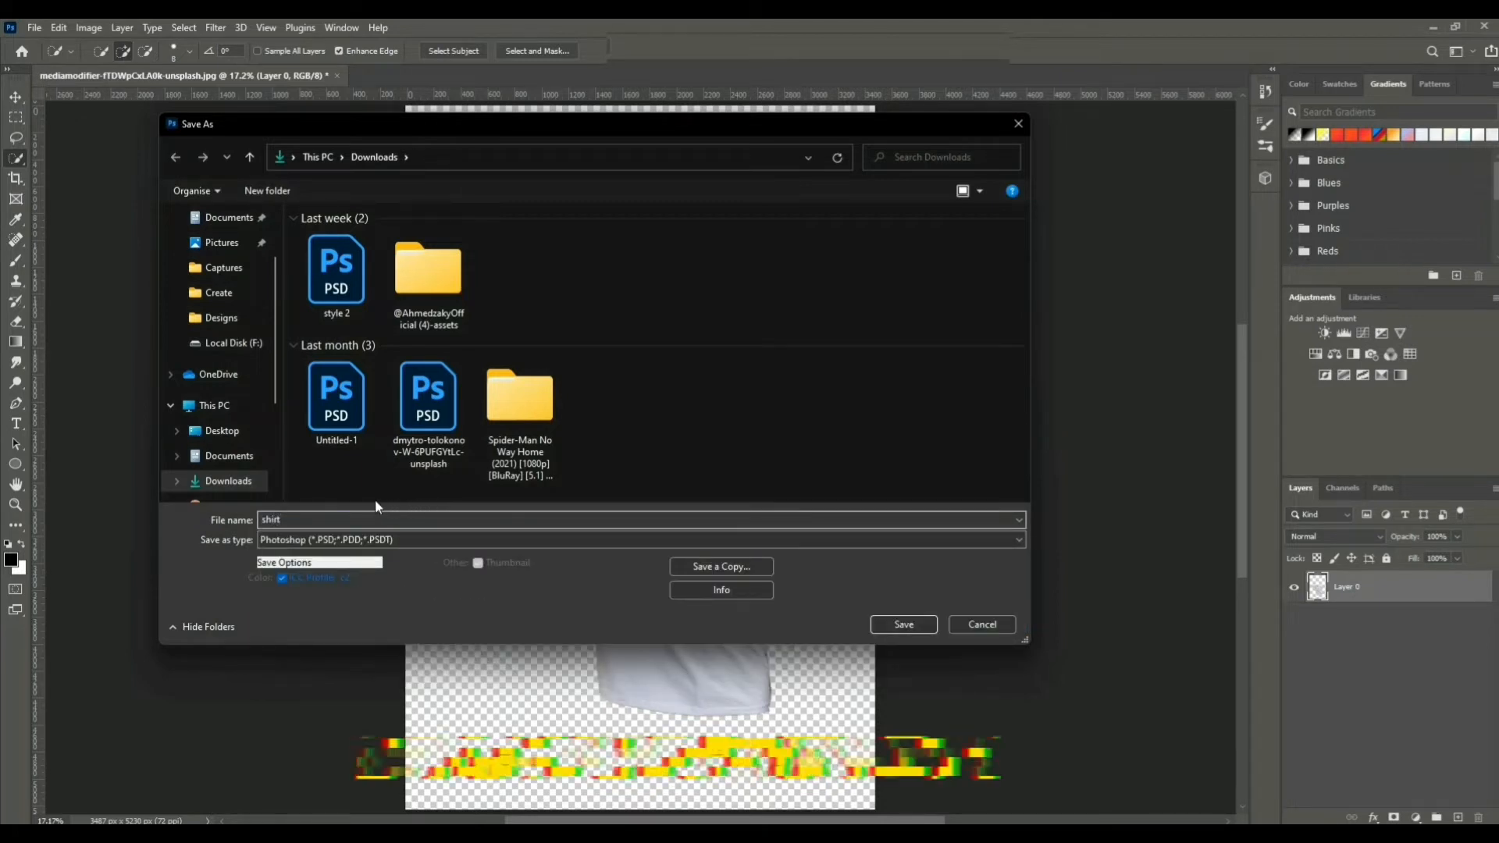
pyautogui.click(235, 432)
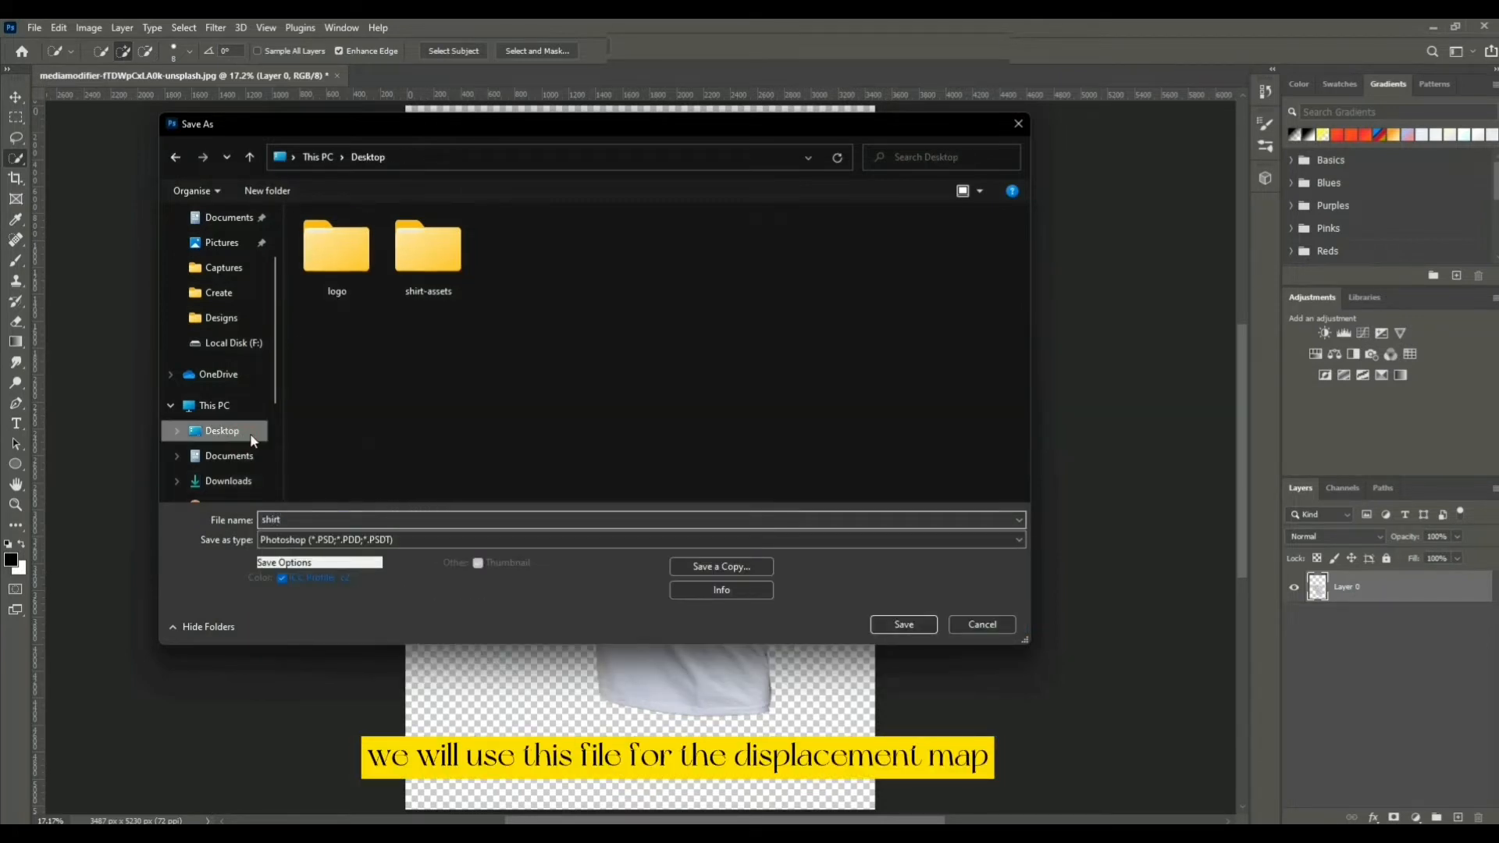
pyautogui.click(916, 626)
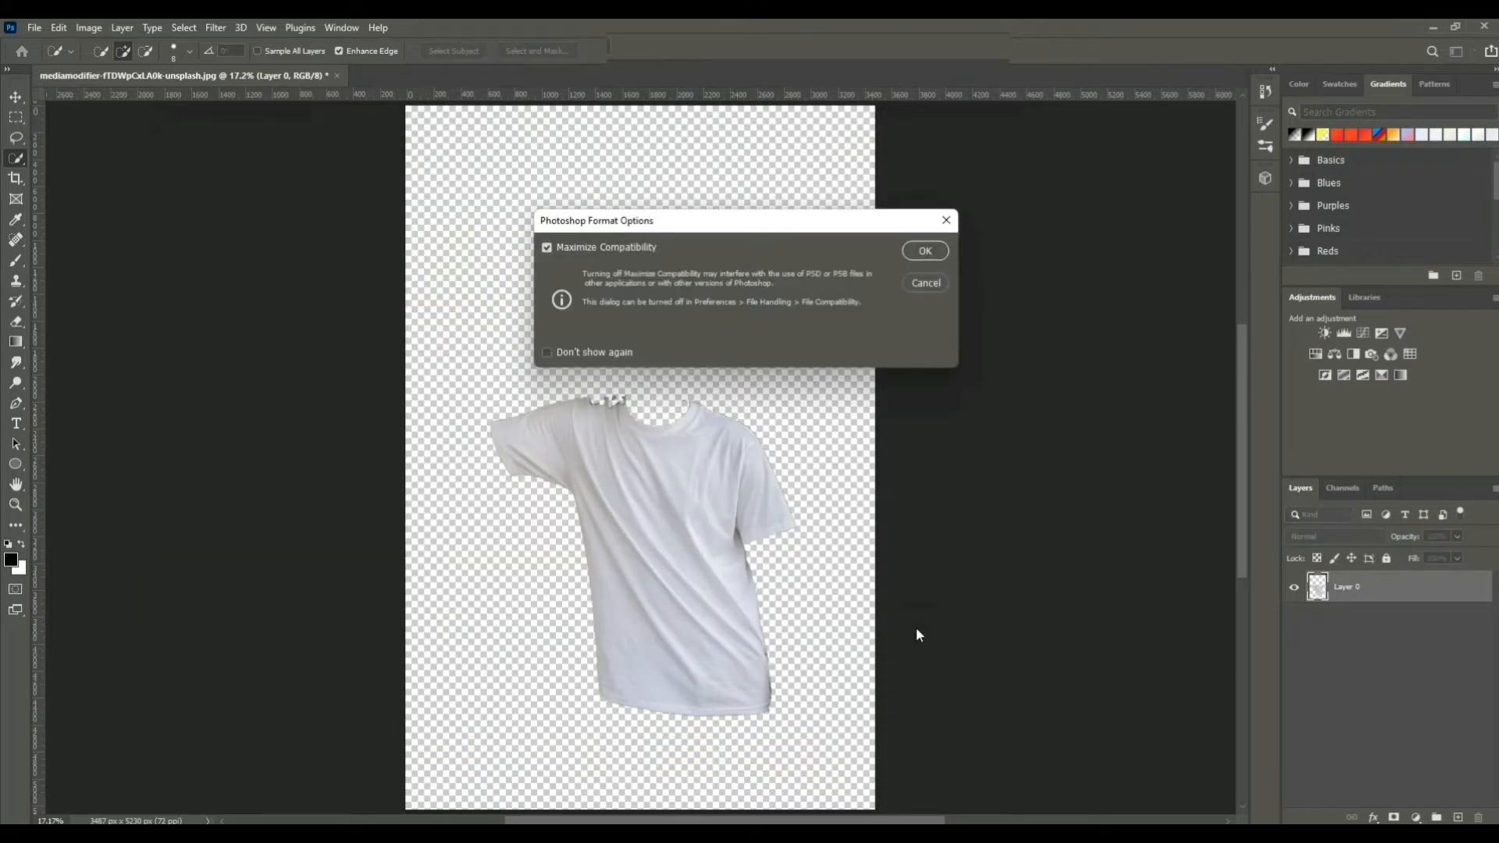
pyautogui.click(924, 252)
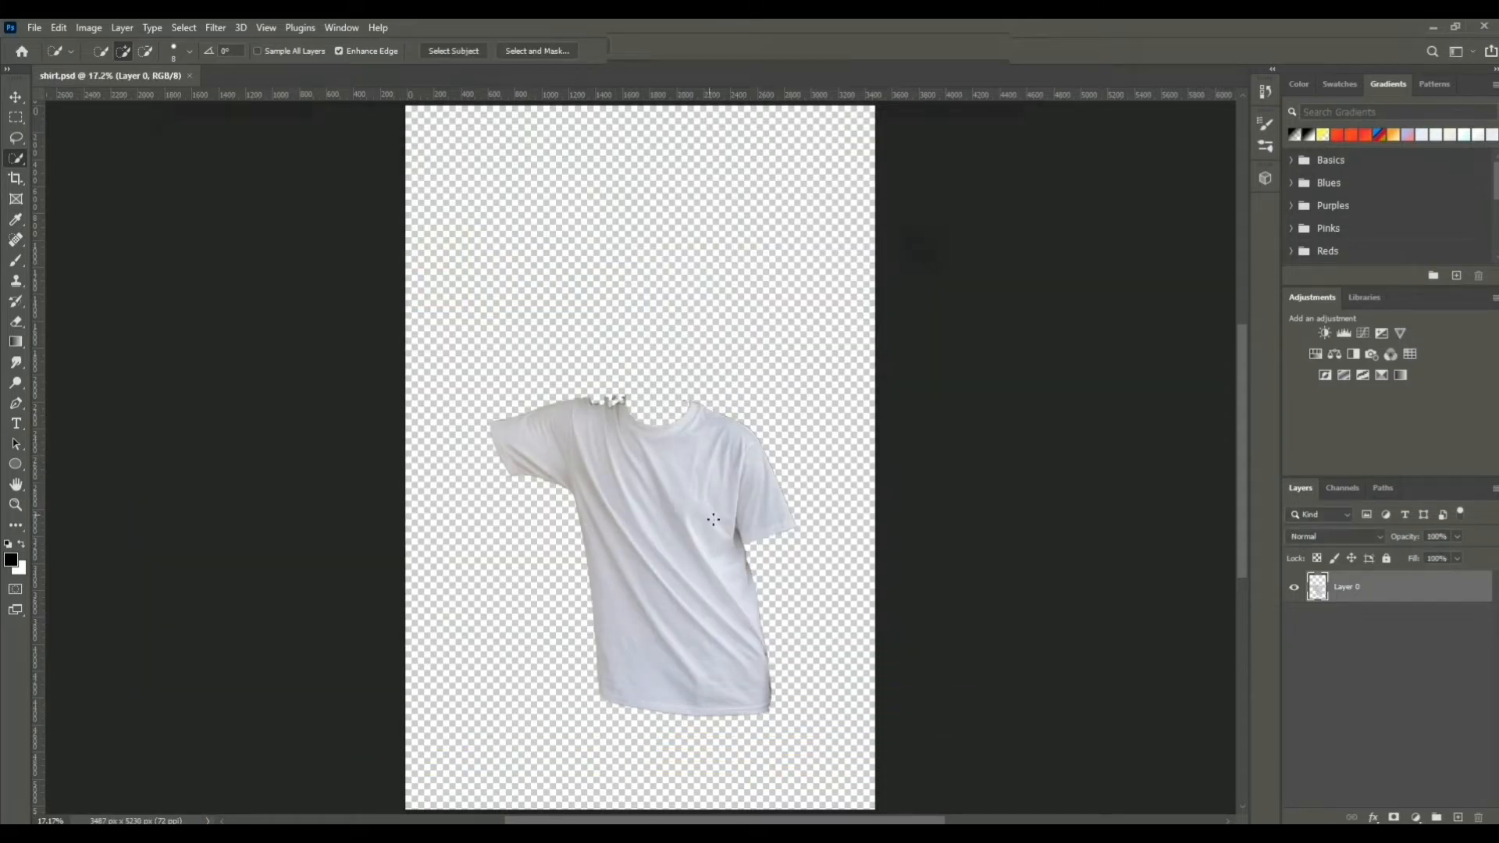
# Step: Undo the layer mask's application and creation to restore the T-shirt selection, and copy the selected shirt onto a new layer
pyautogui.press('v')
pyautogui.click(1314, 650)
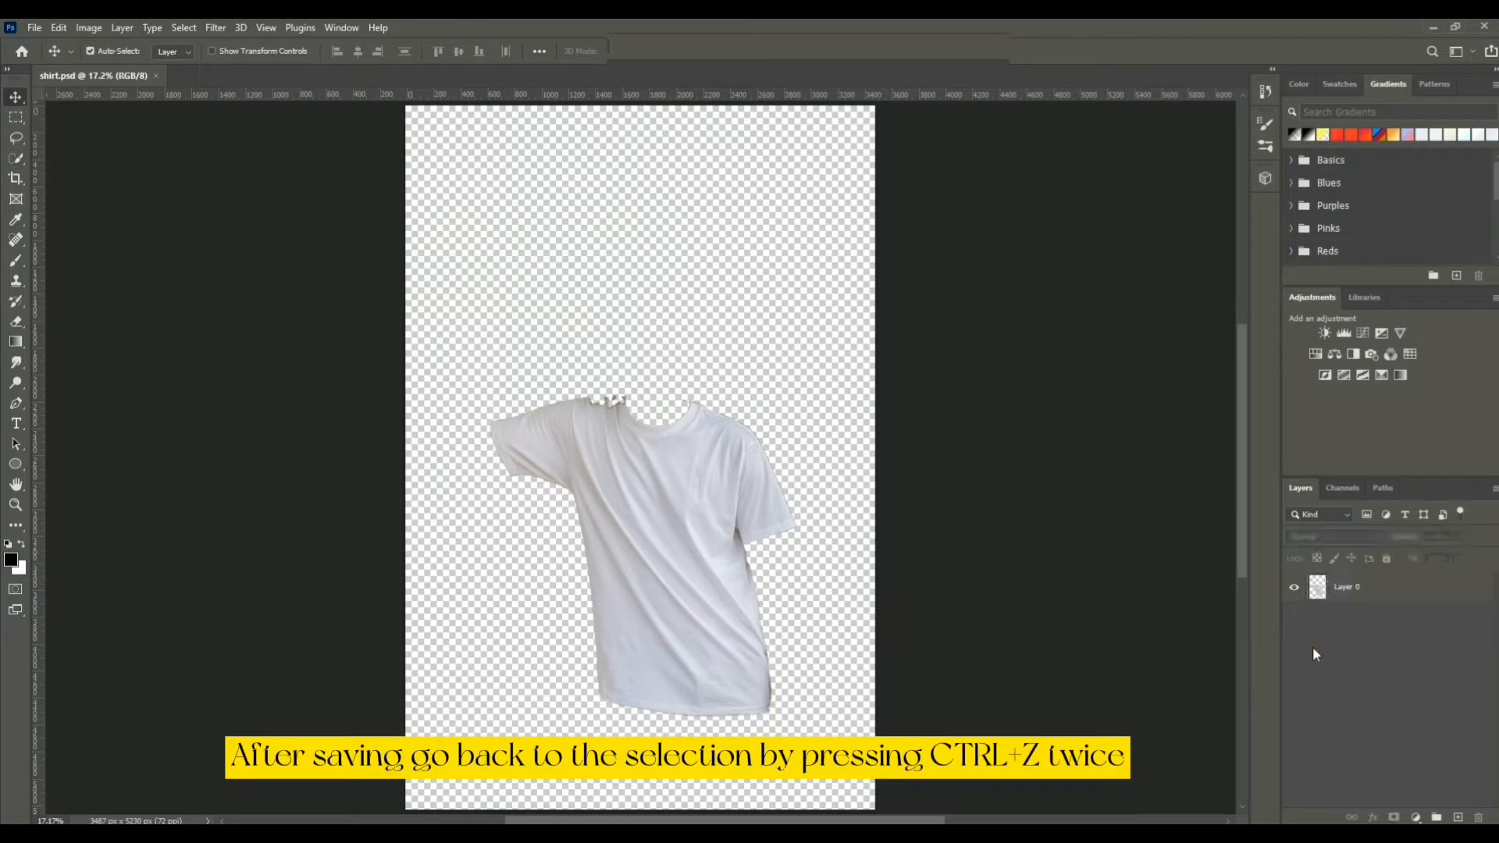
pyautogui.hotkey('ctrl', 'z')
pyautogui.hotkey('ctrl', 'z')
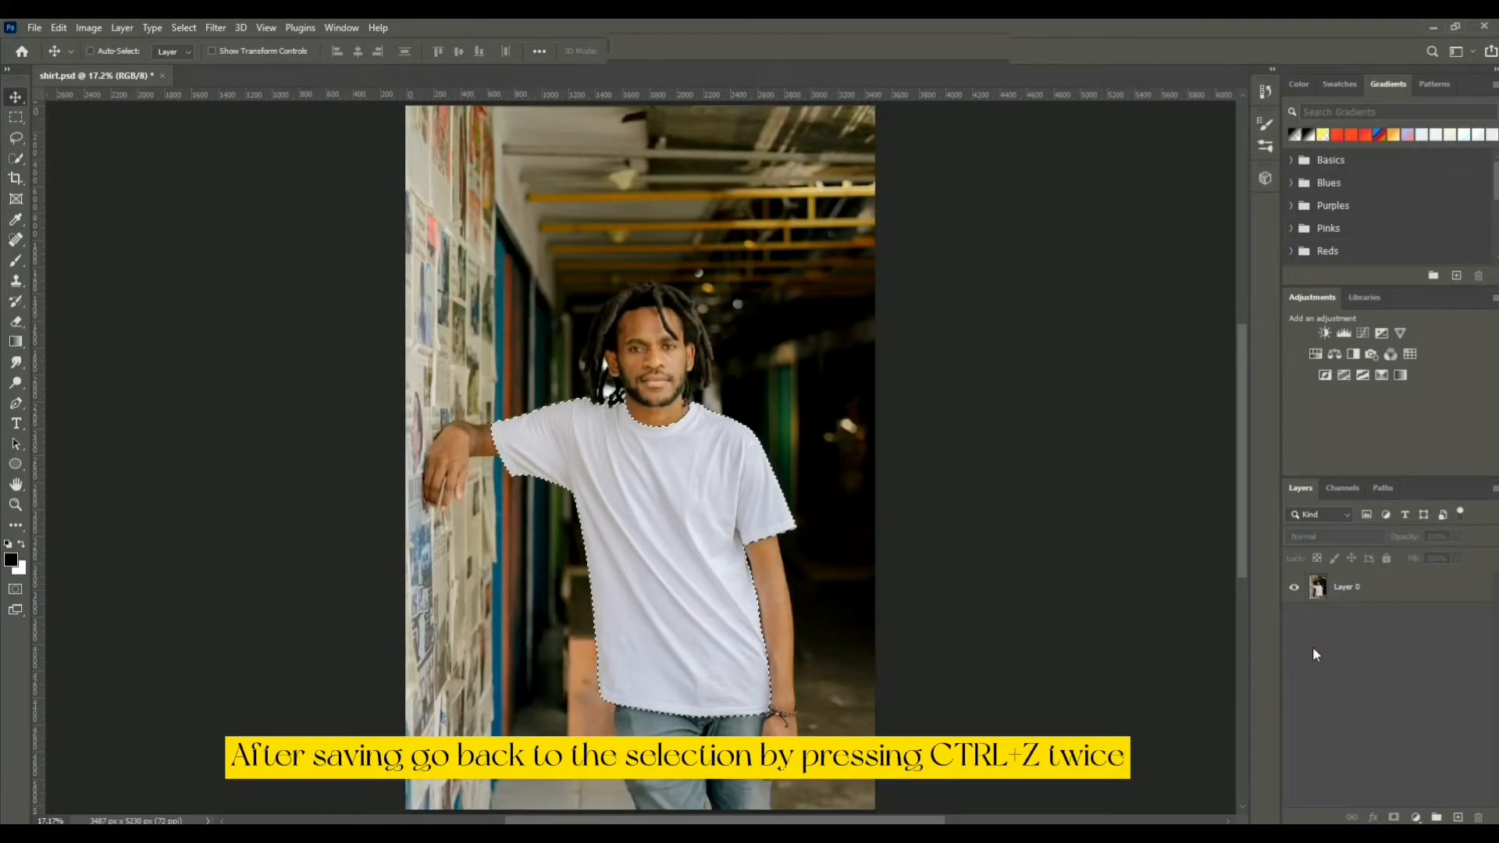
pyautogui.click(1348, 595)
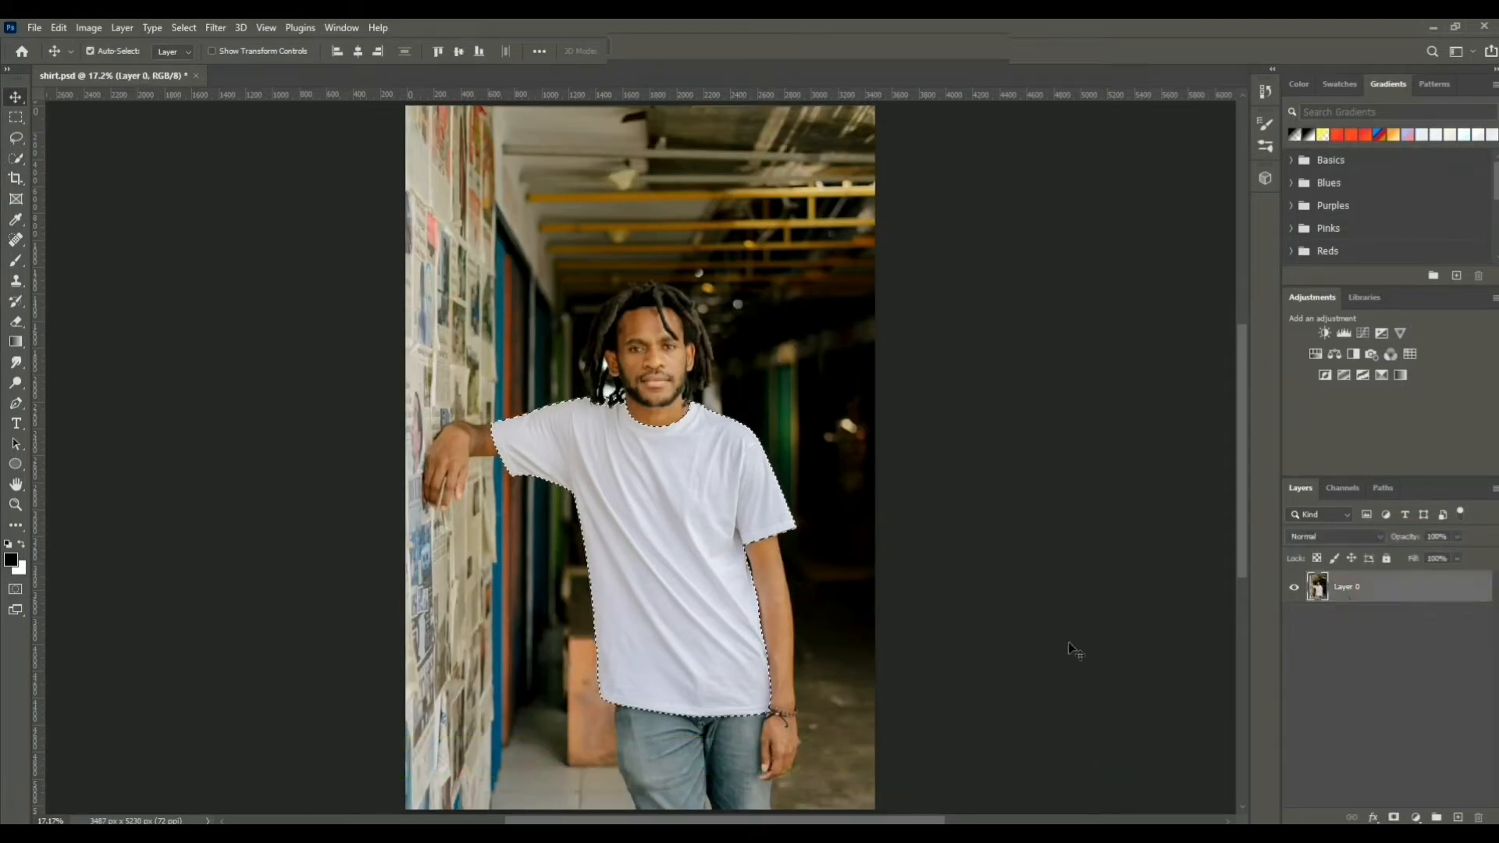
pyautogui.hotkey('ctrl', 'j')
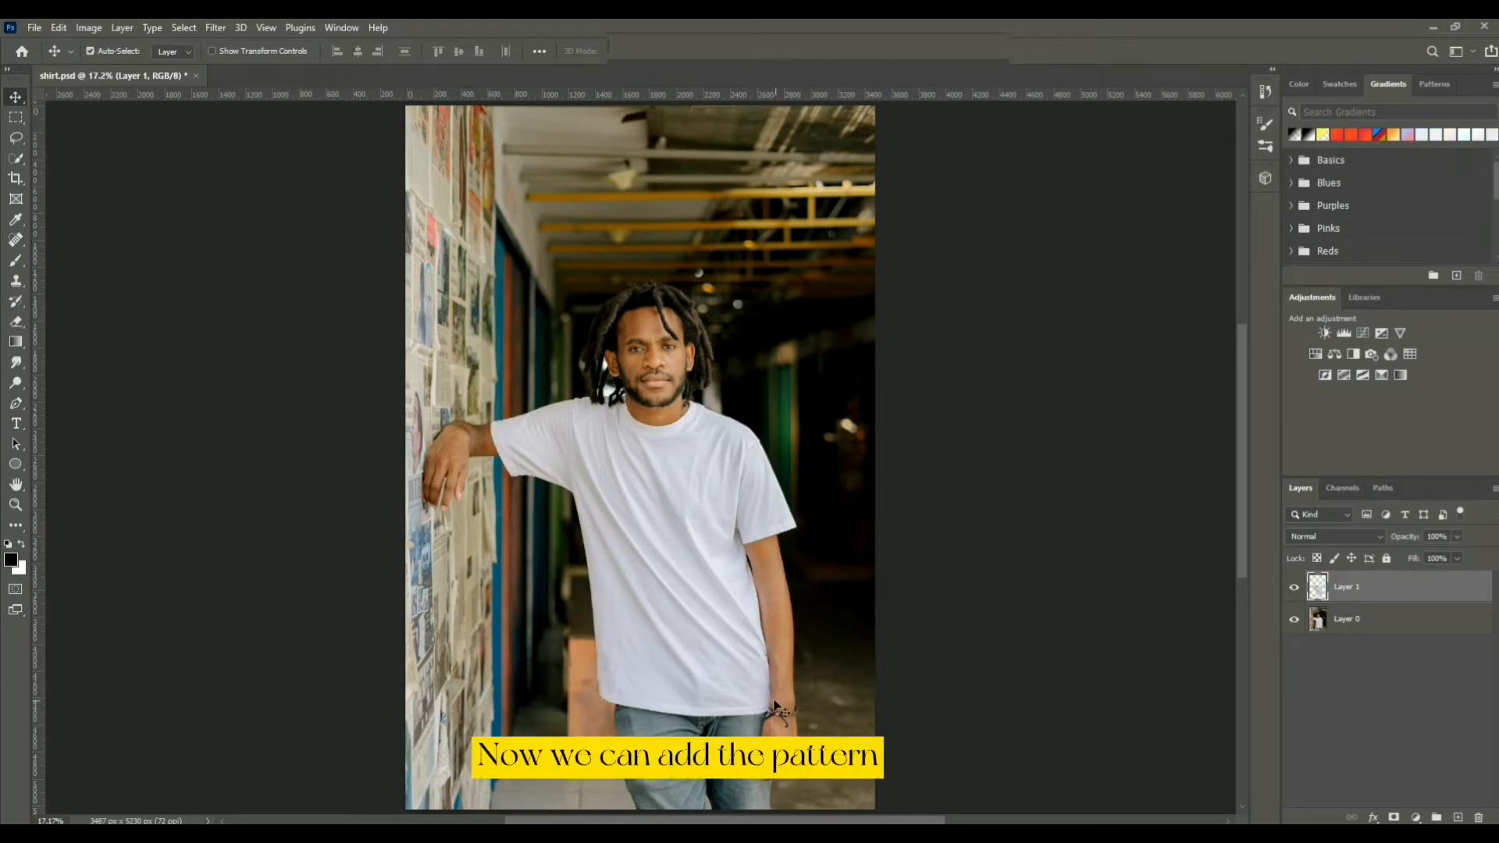
# Step: Place the diagonal-striped coloured wood image from the Downloads folder into the shirt document above Layer 1
pyautogui.moveTo(698, 832)
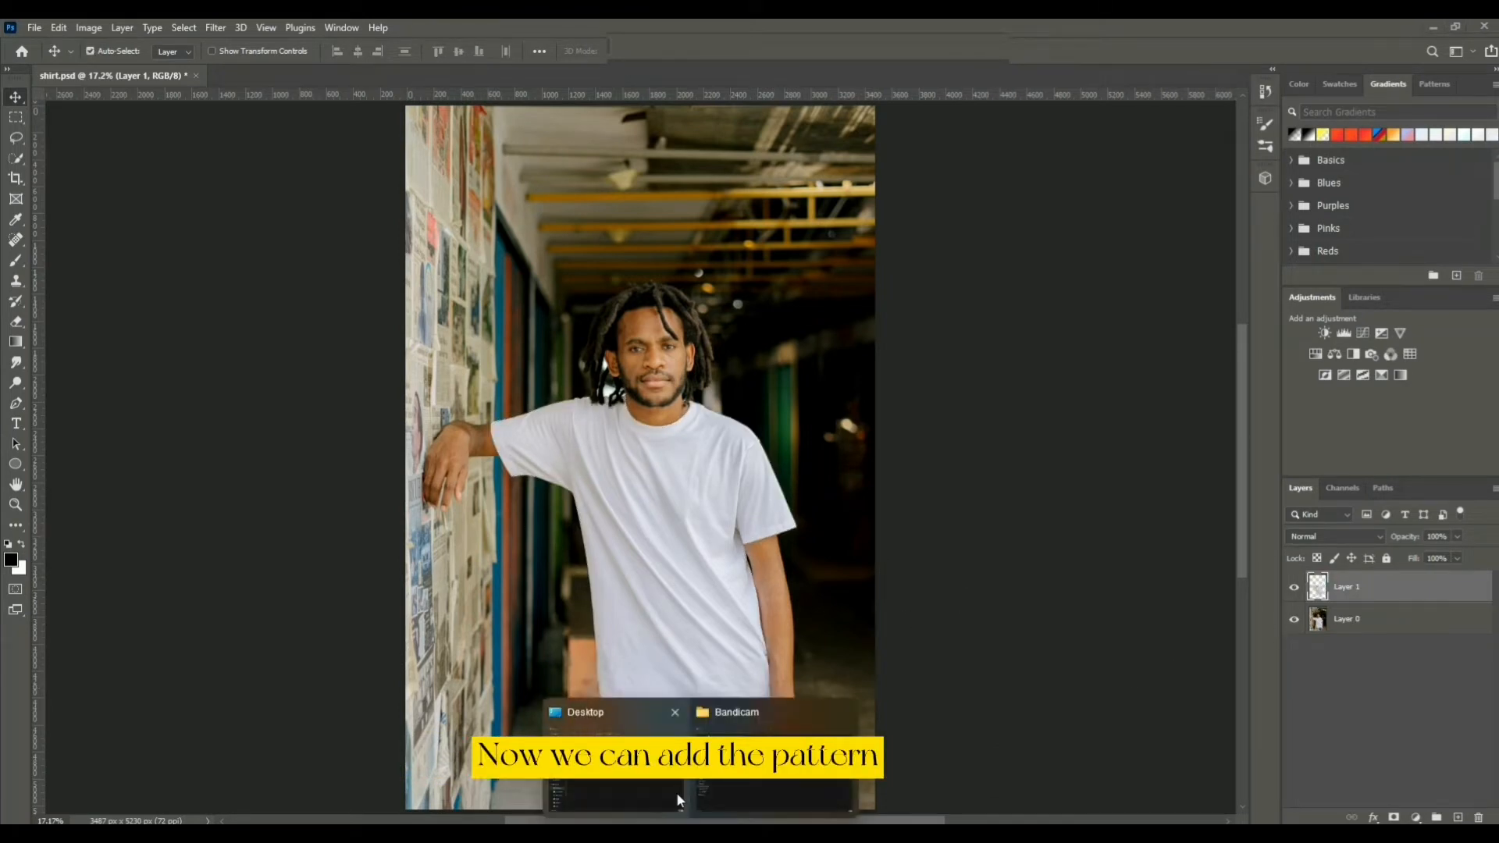
pyautogui.click(670, 790)
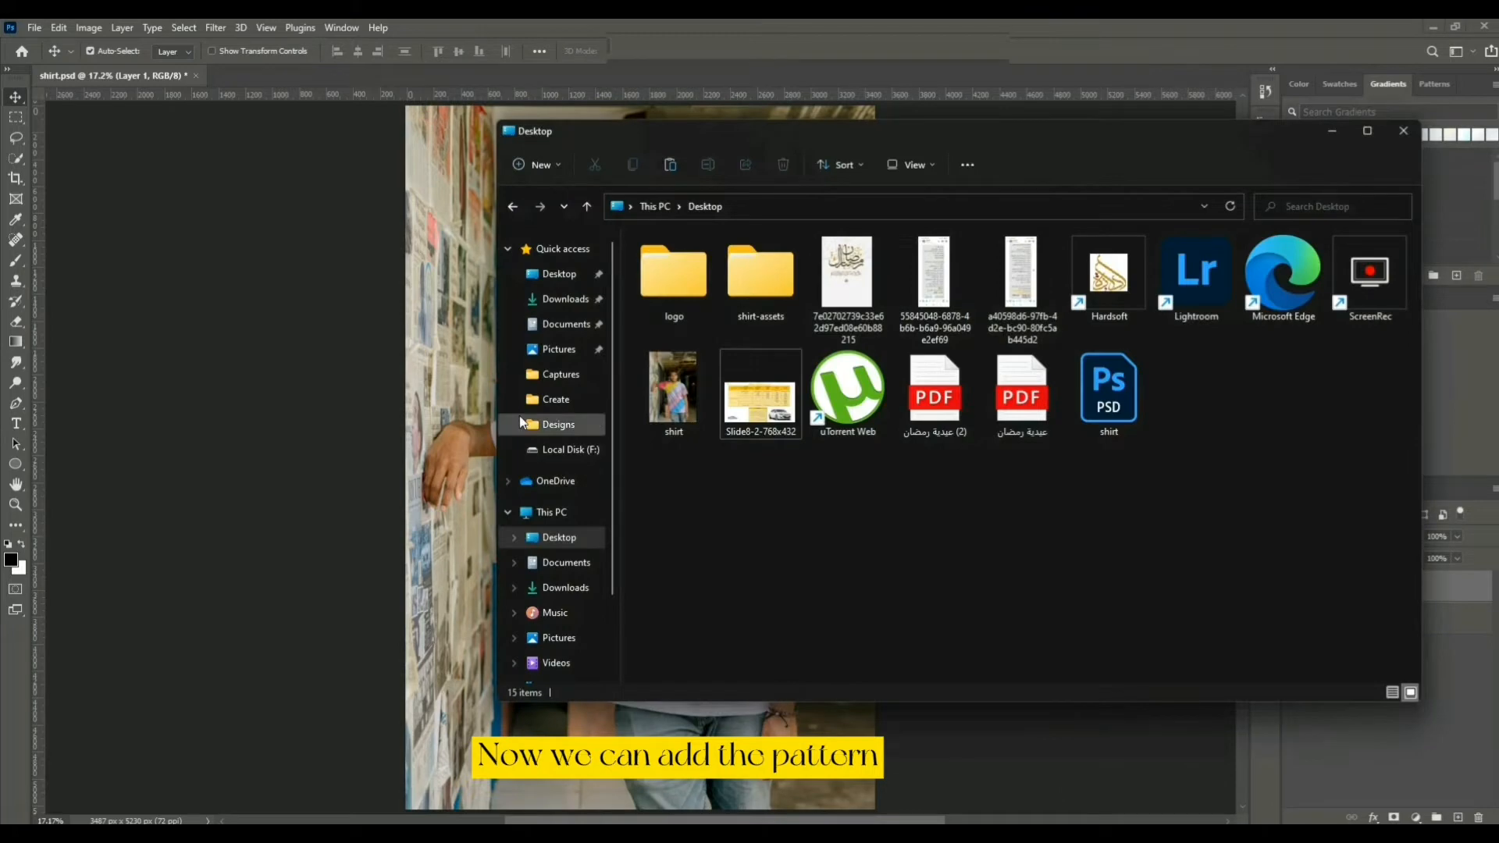
pyautogui.click(563, 299)
pyautogui.moveTo(873, 437); pyautogui.dragTo(522, 551)
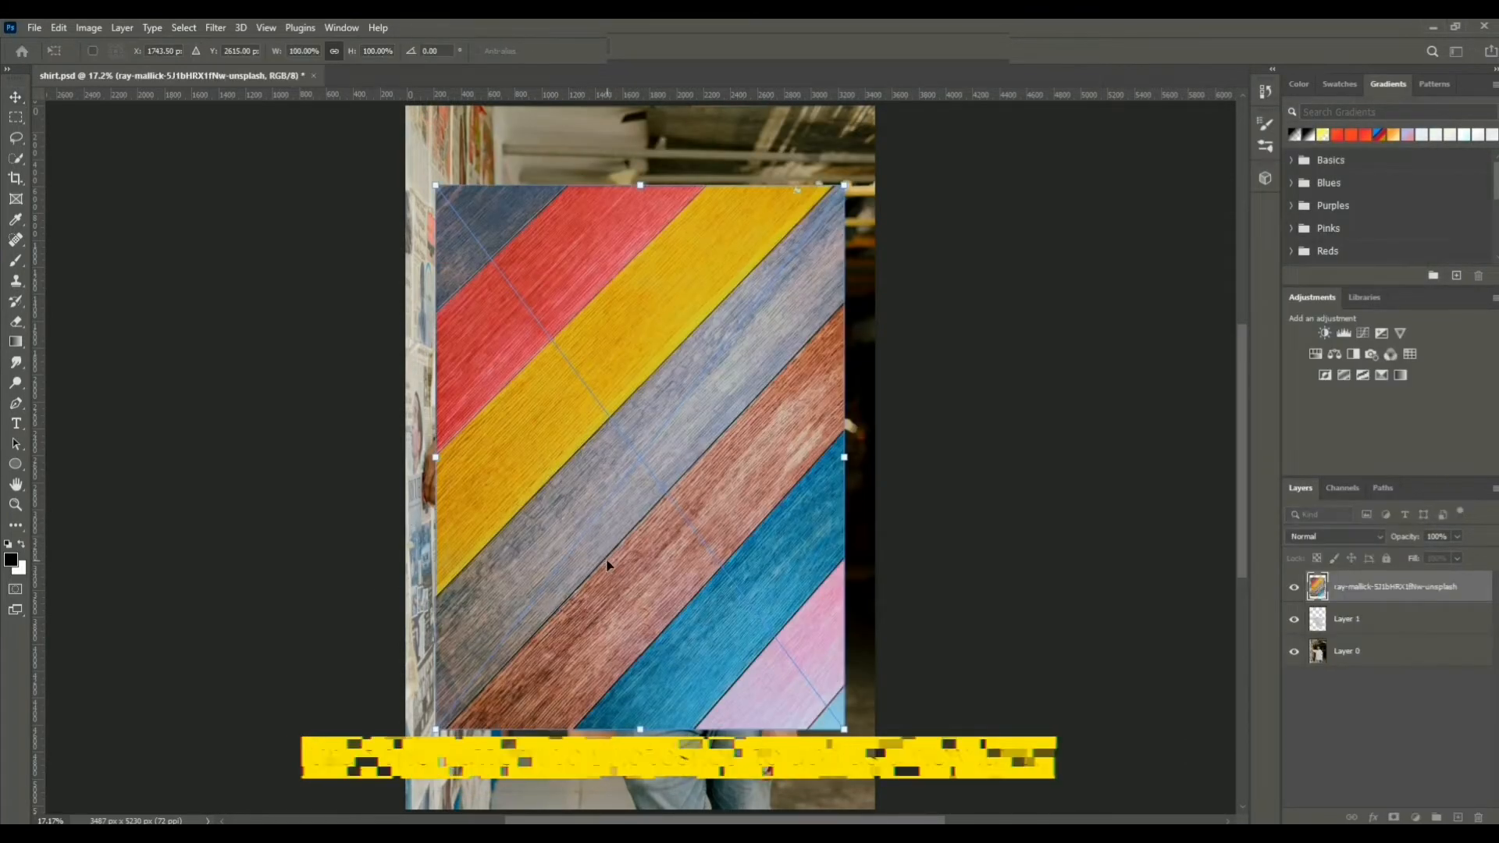
# Step: Scale the placed pattern proportionally to about 79% and position it to cover the whole T-shirt
pyautogui.moveTo(848, 735); pyautogui.dragTo(779, 668)
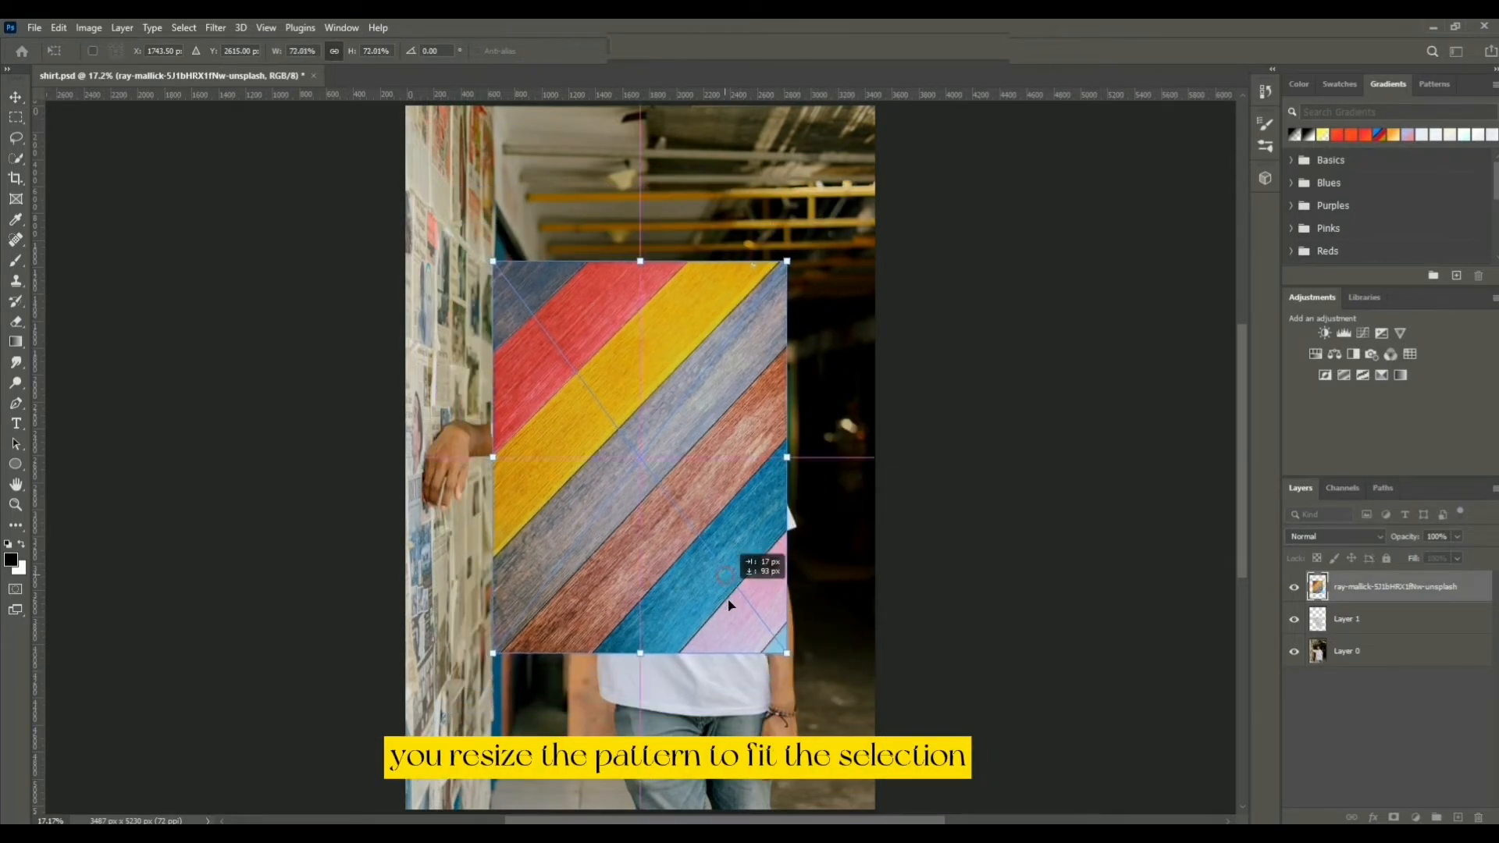
pyautogui.moveTo(691, 552); pyautogui.dragTo(700, 616)
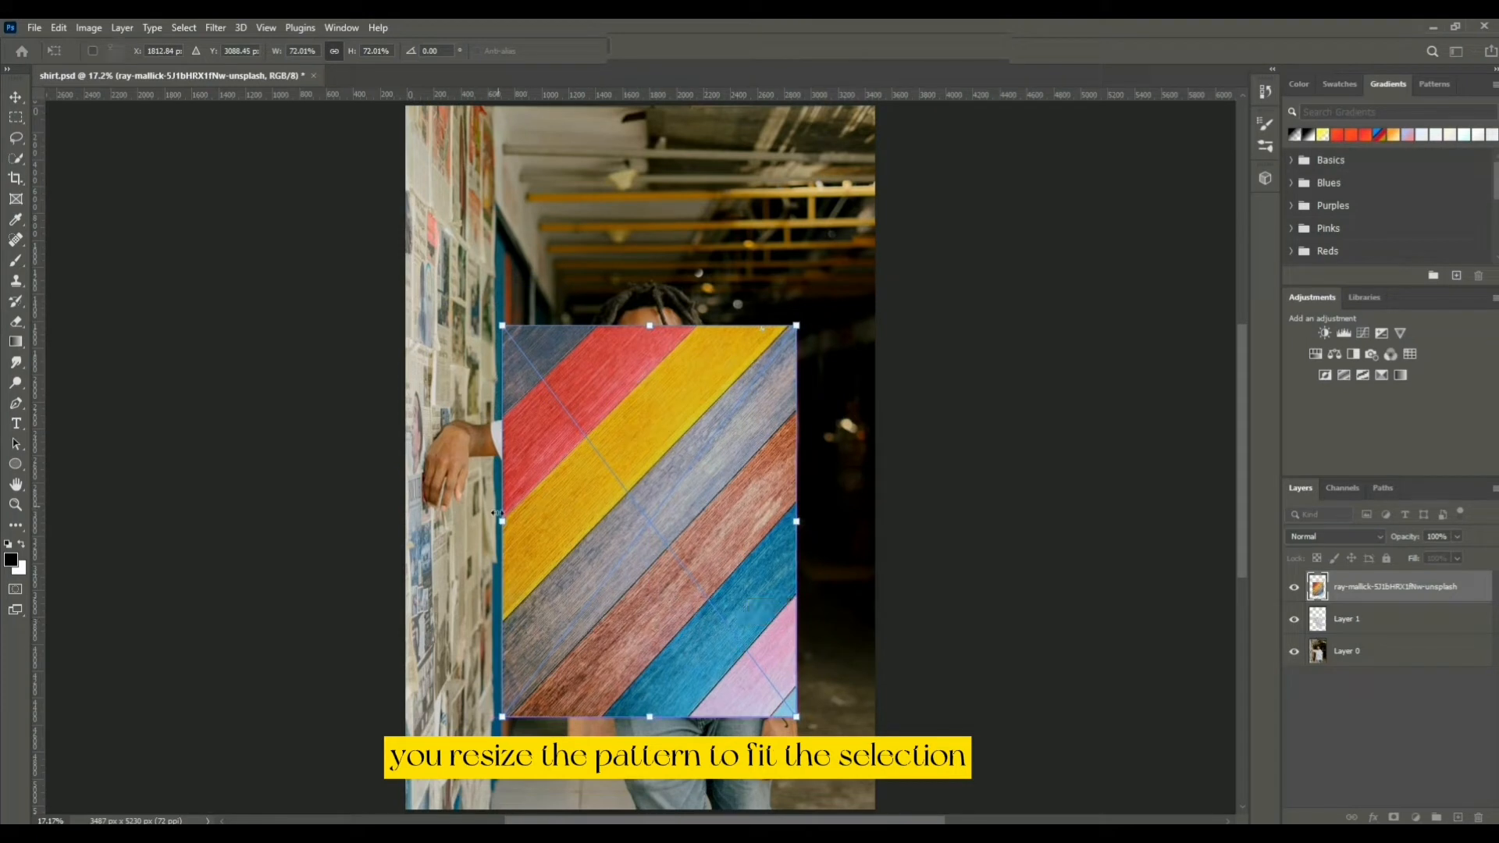
pyautogui.moveTo(500, 521); pyautogui.dragTo(489, 521)
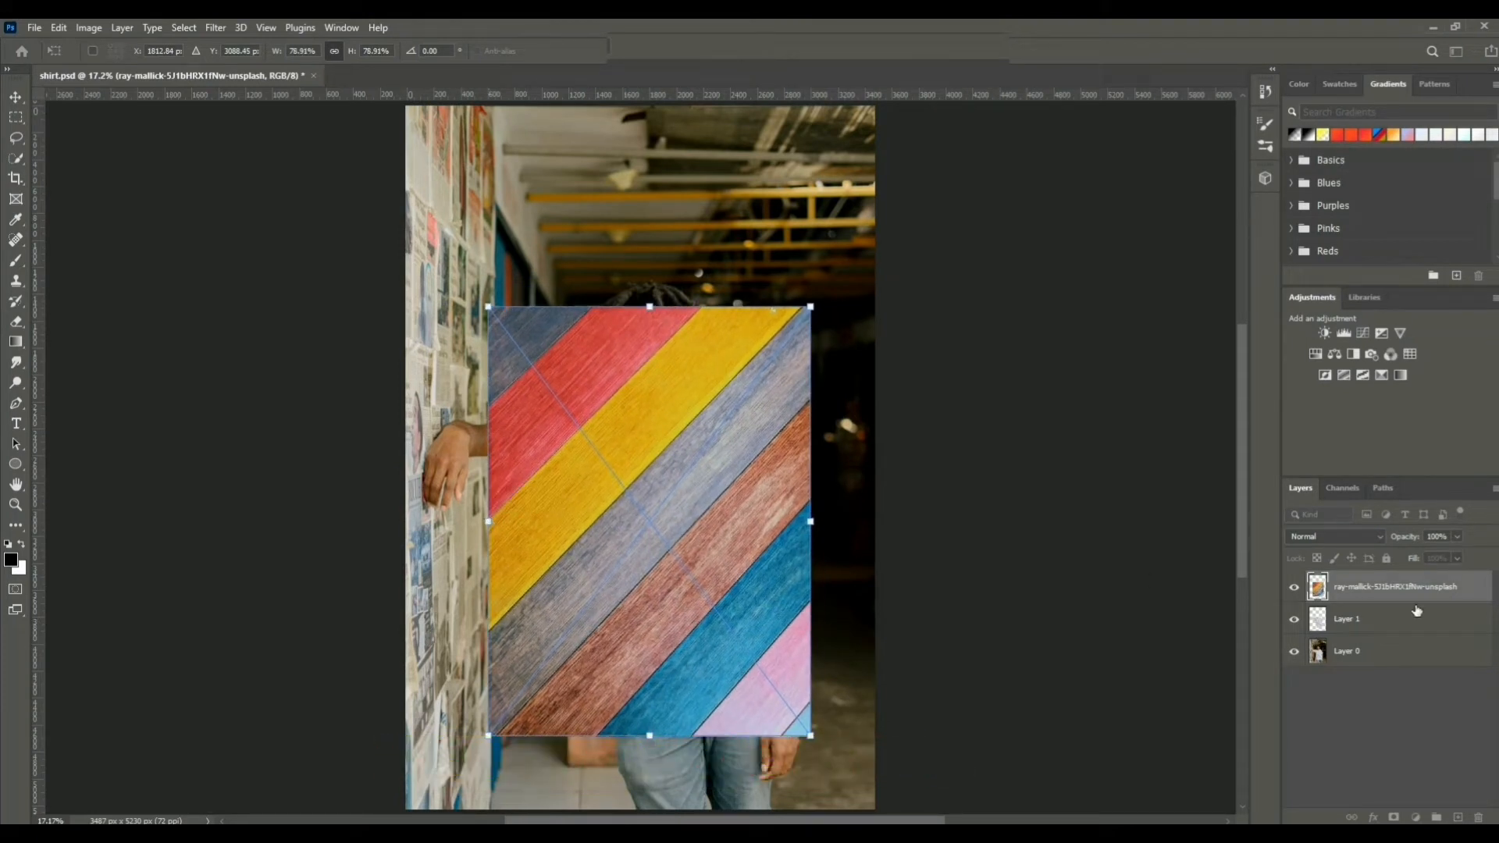
pyautogui.press('Return')
# Step: Rasterize the striped pattern layer and clip it to the T-shirt on Layer 1
pyautogui.rightClick(1398, 592)
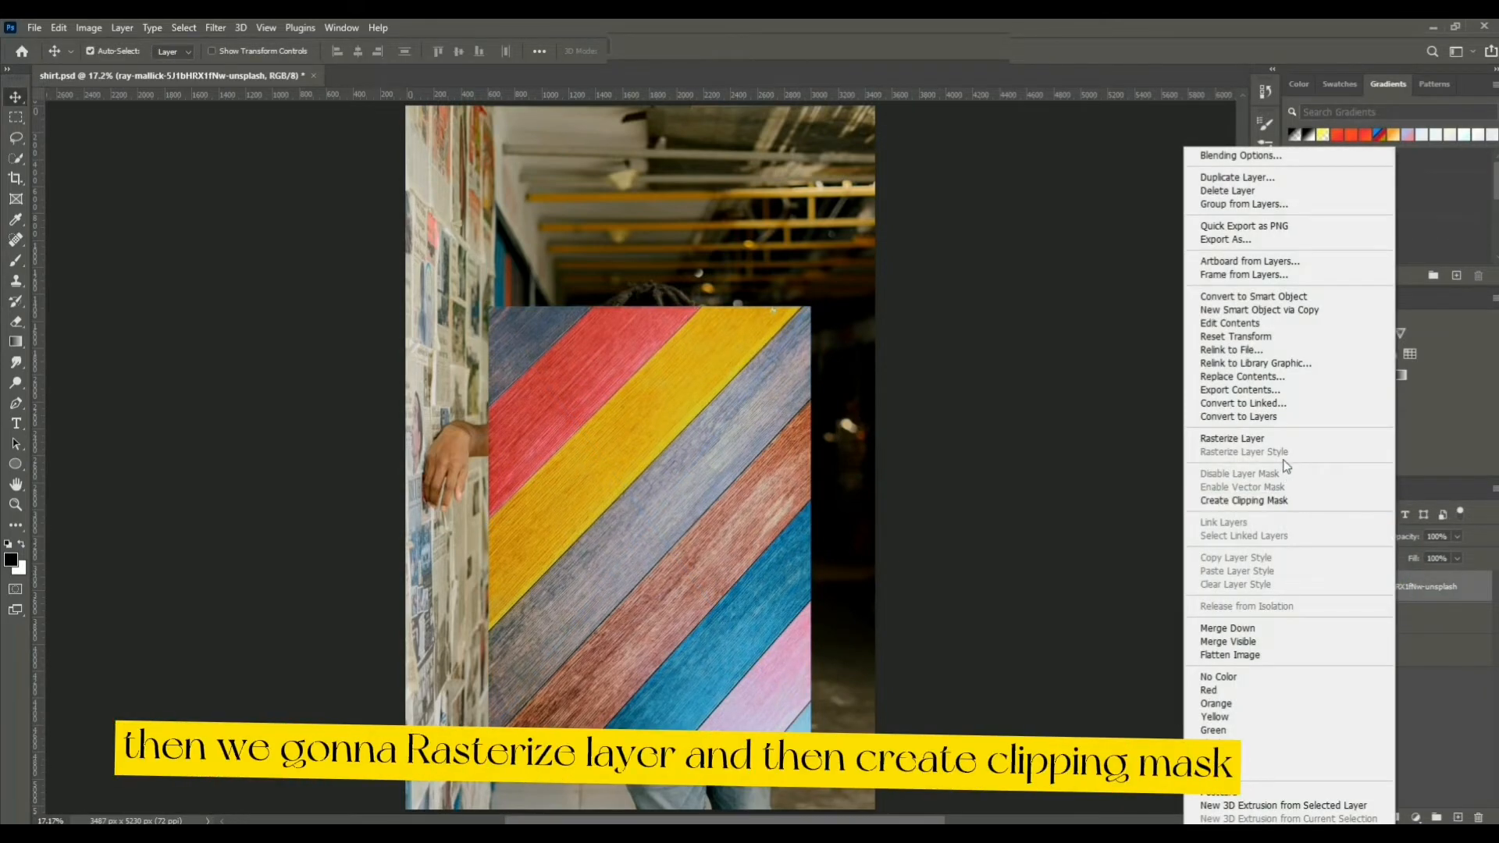
pyautogui.click(1256, 440)
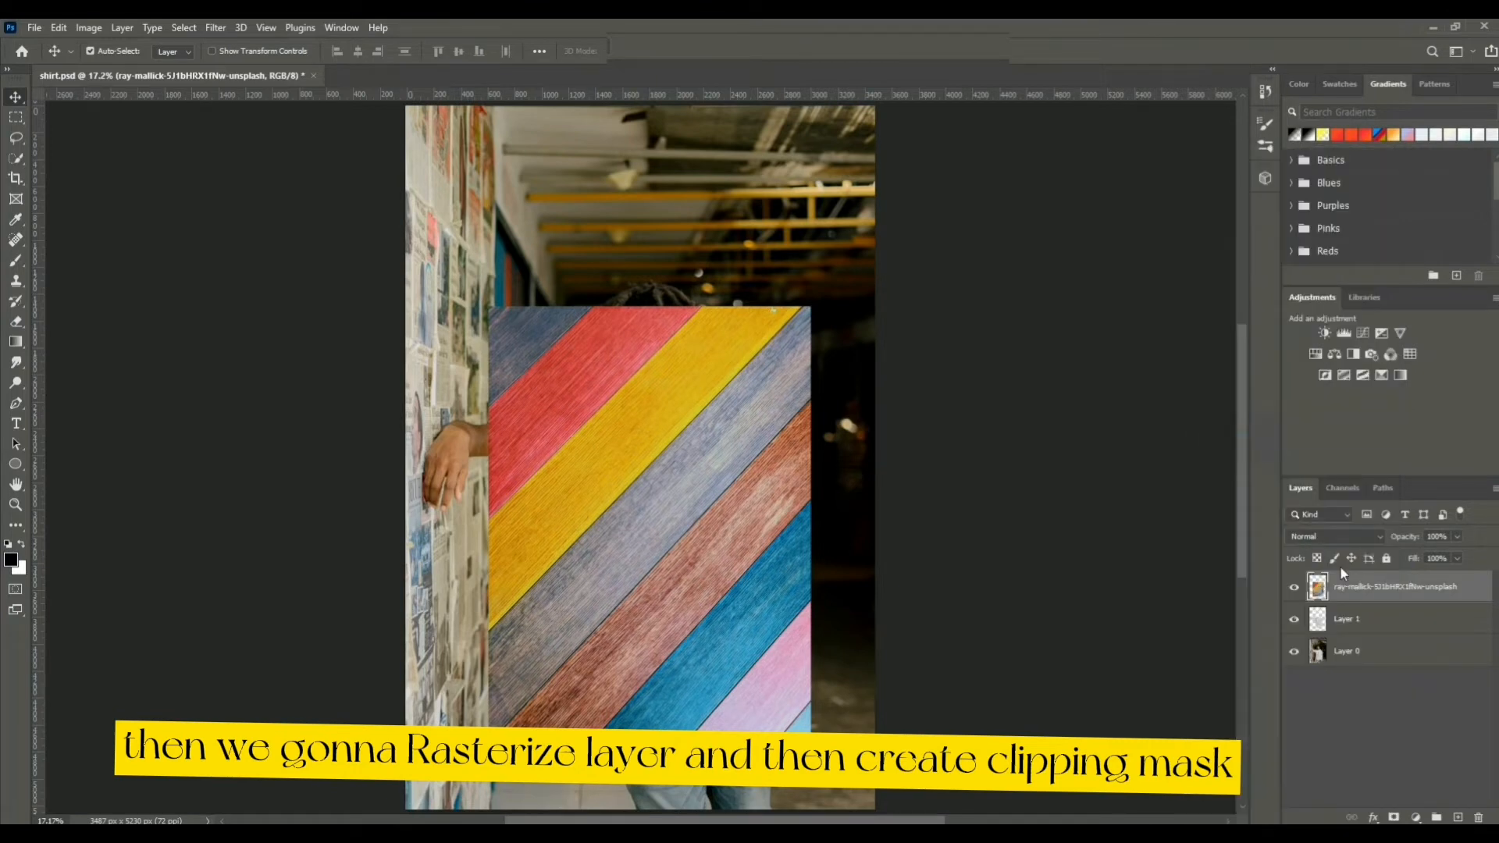
pyautogui.rightClick(1365, 591)
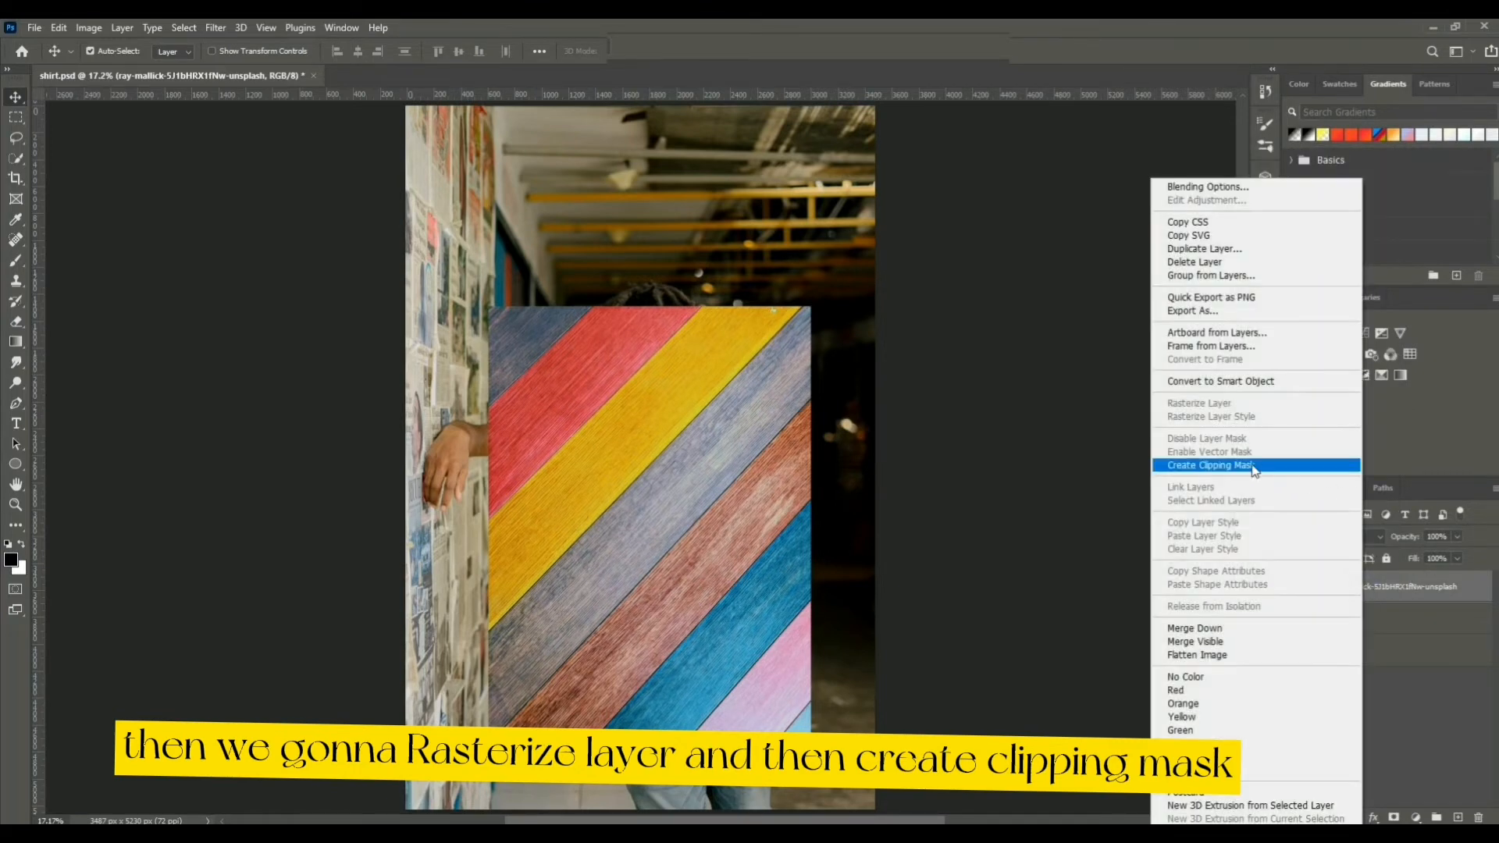
pyautogui.click(1226, 466)
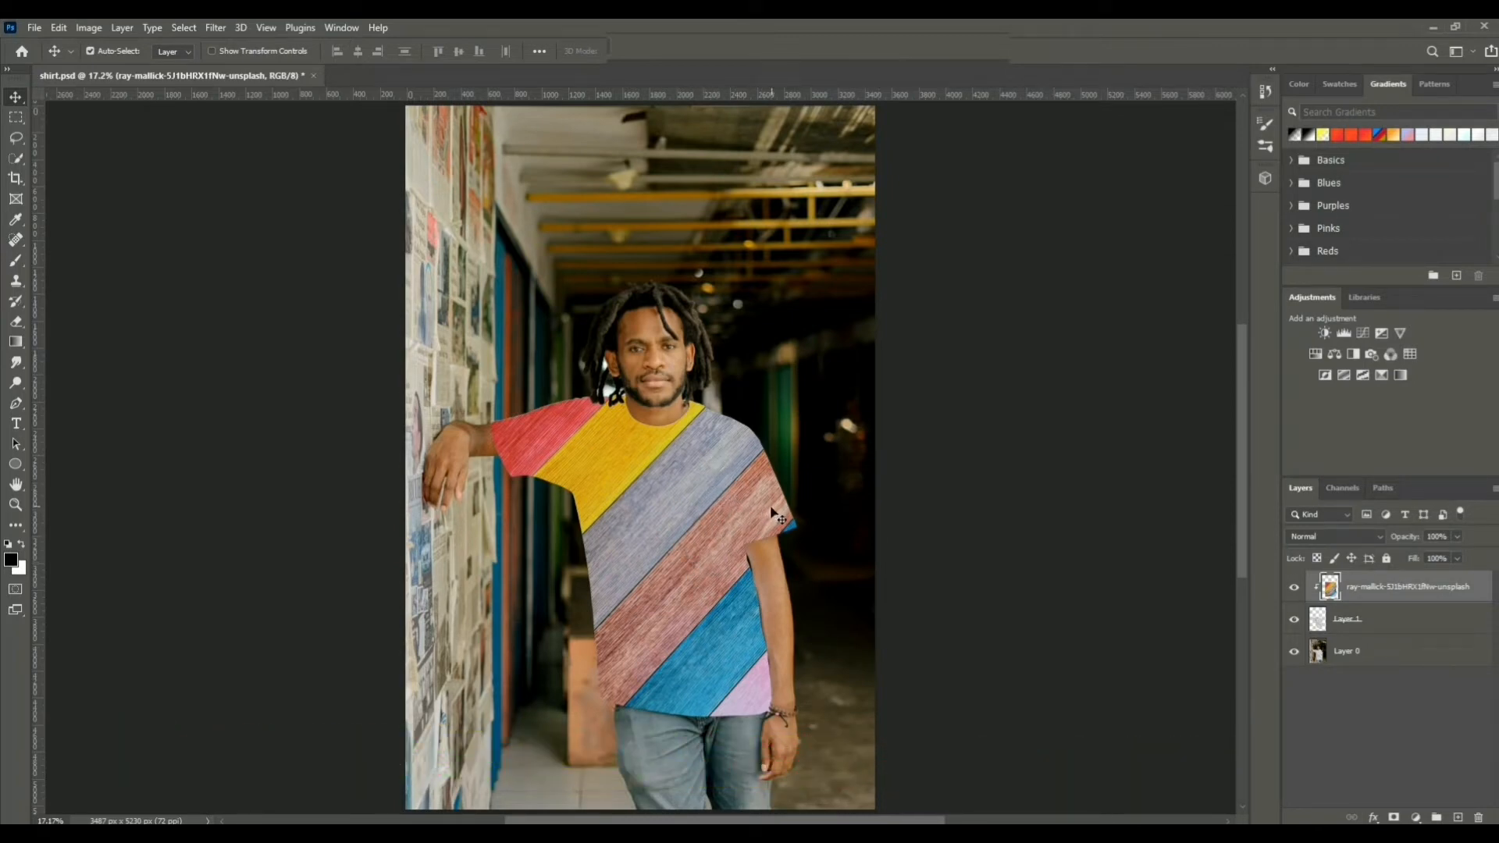
# Step: Apply the Displace filter to the pattern with horizontal and vertical scale 25, using the Desktop's shirt PSD as displacement map
pyautogui.click(216, 29)
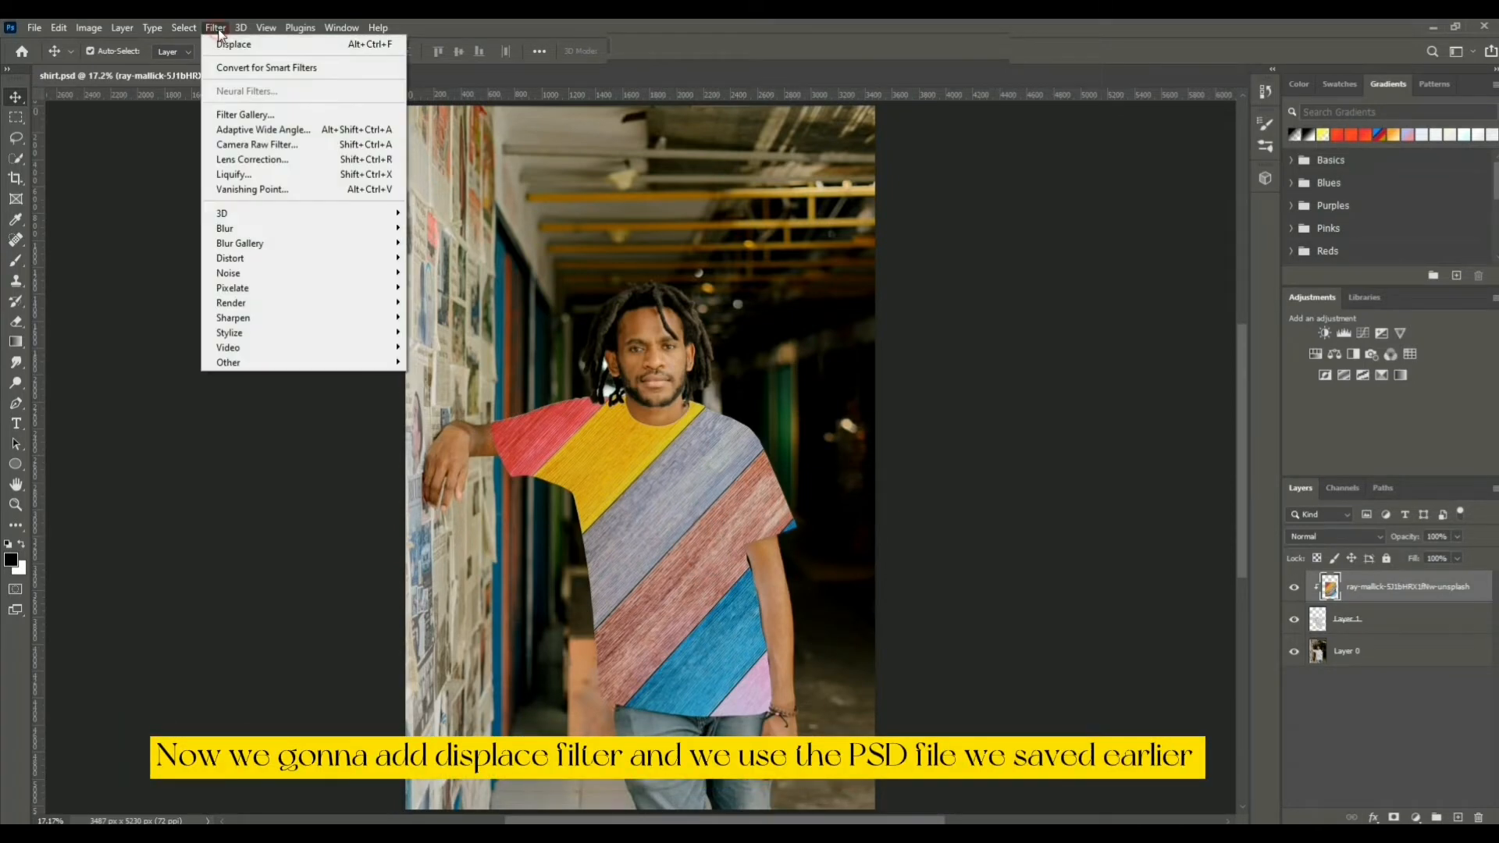
pyautogui.moveTo(281, 260)
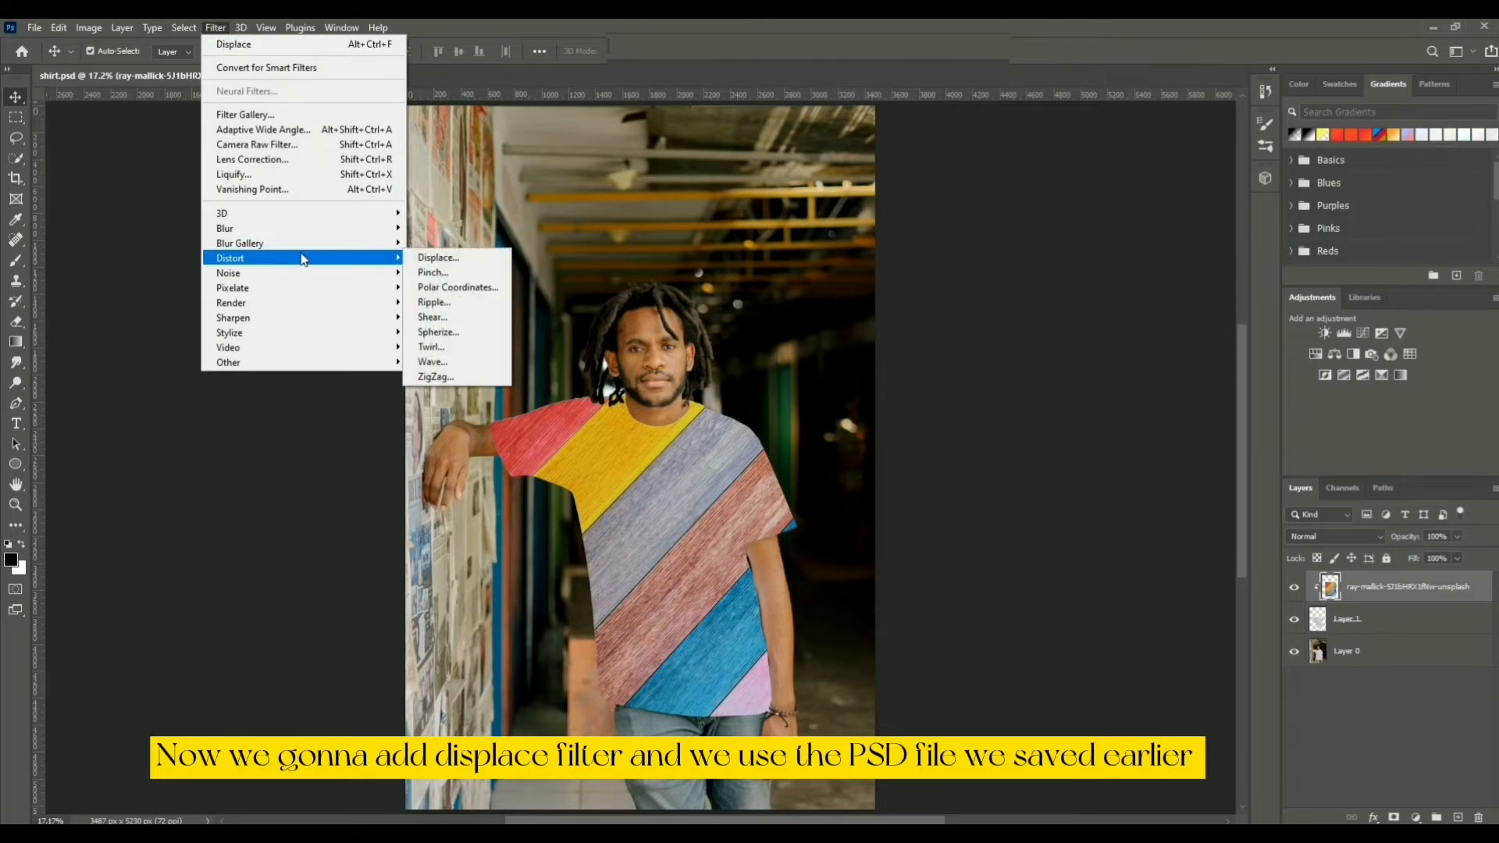
pyautogui.click(439, 259)
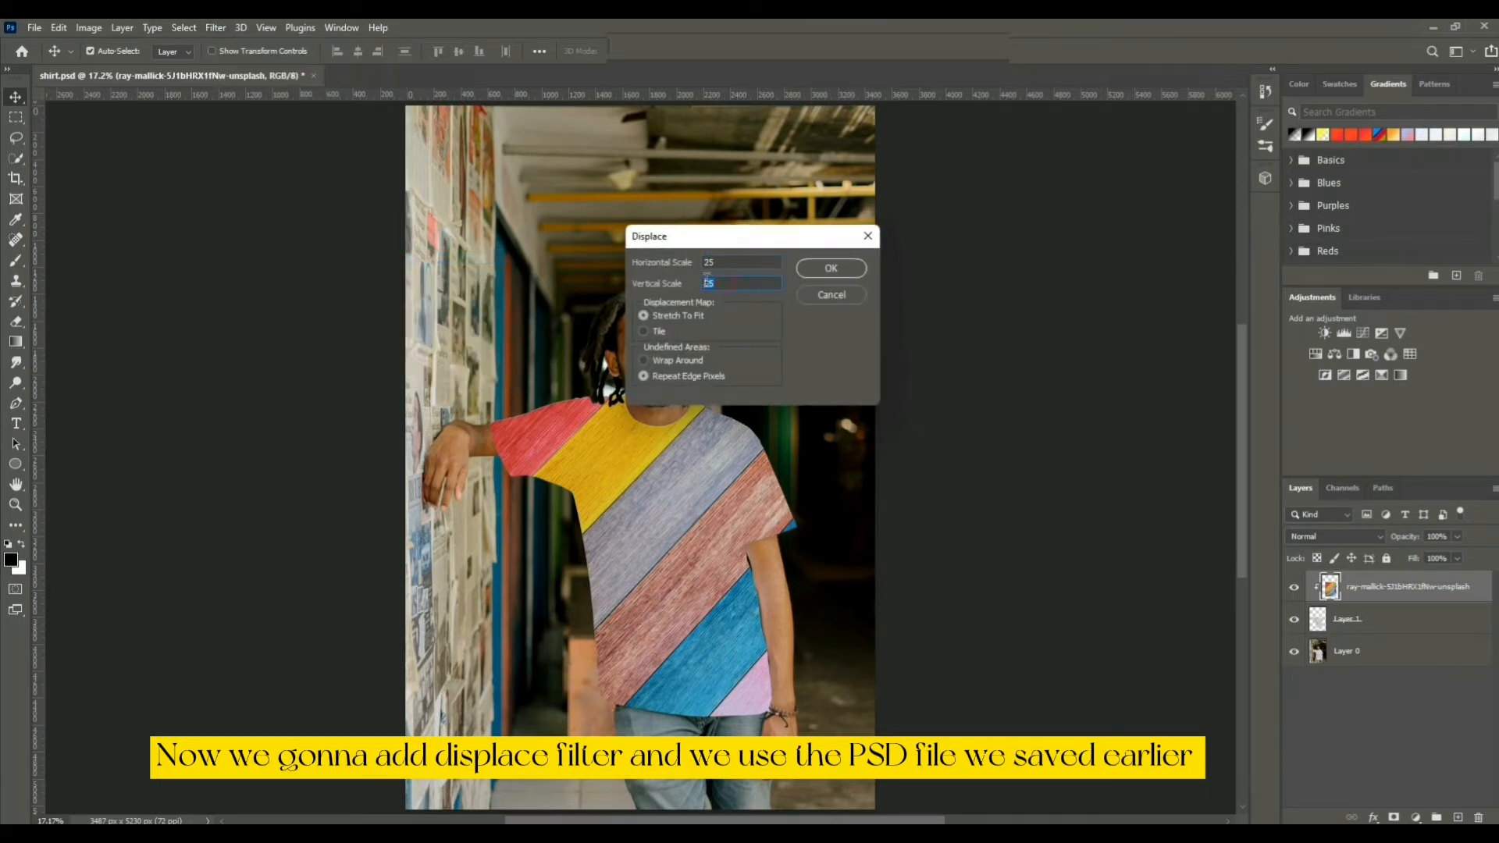
pyautogui.click(738, 258)
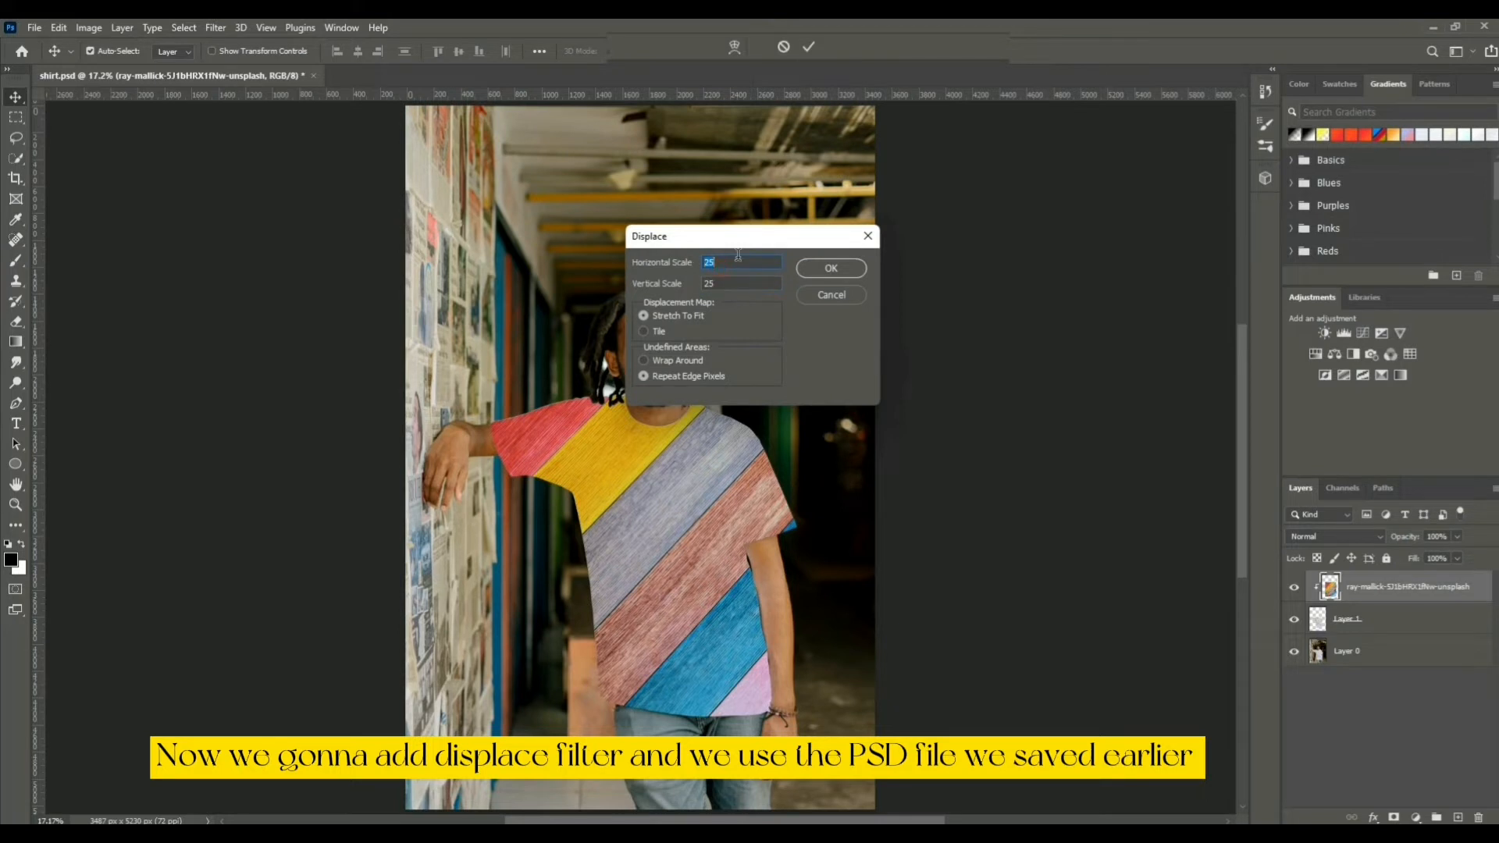
pyautogui.click(828, 270)
pyautogui.click(519, 250)
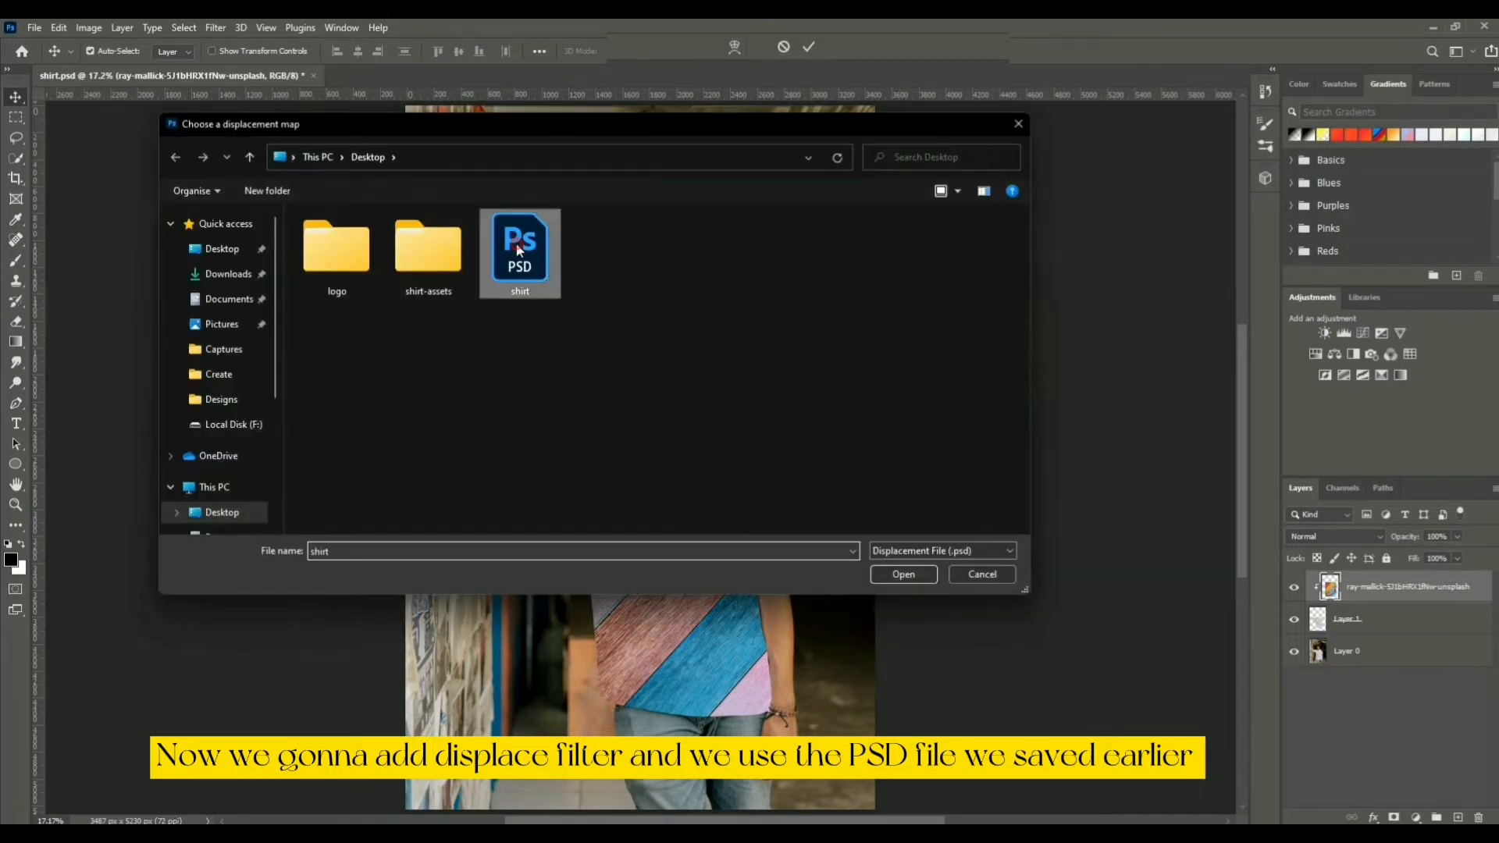
pyautogui.click(902, 575)
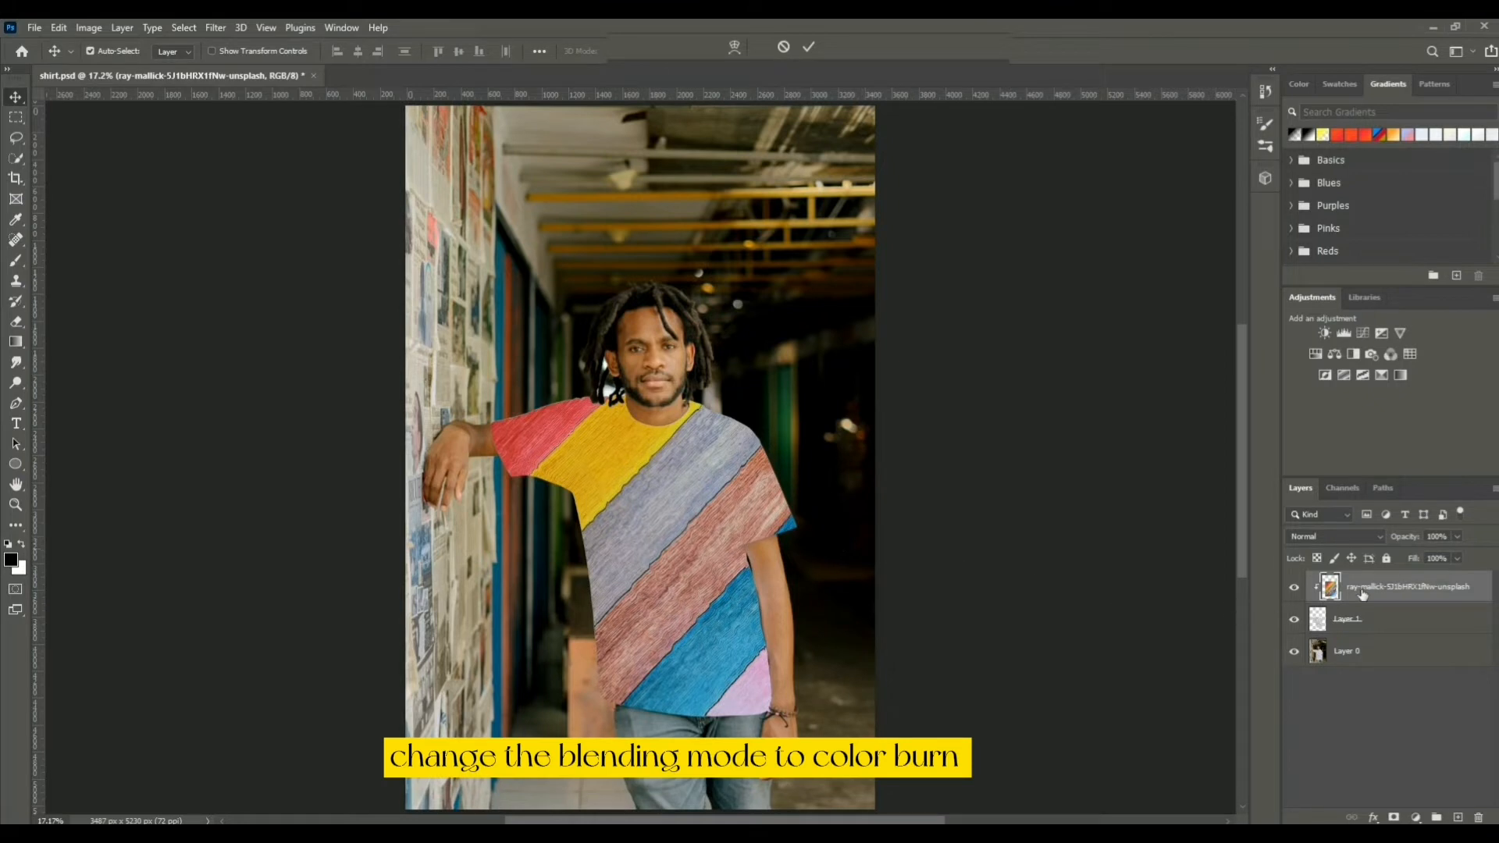
# Step: Set the striped pattern layer's blend mode to Color Burn and rename the layer shirt
pyautogui.click(1379, 539)
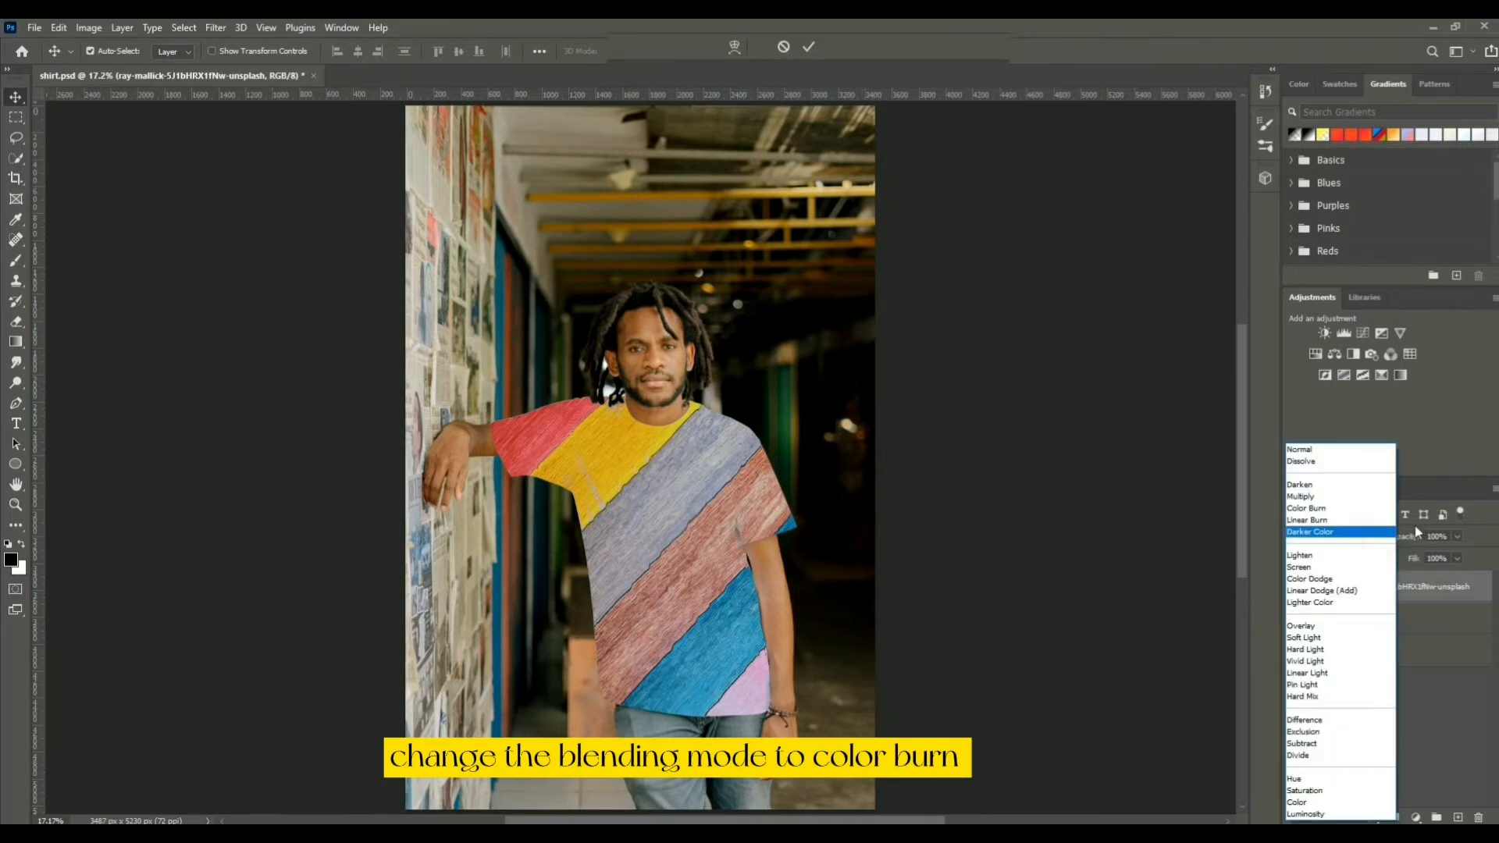
pyautogui.click(1346, 512)
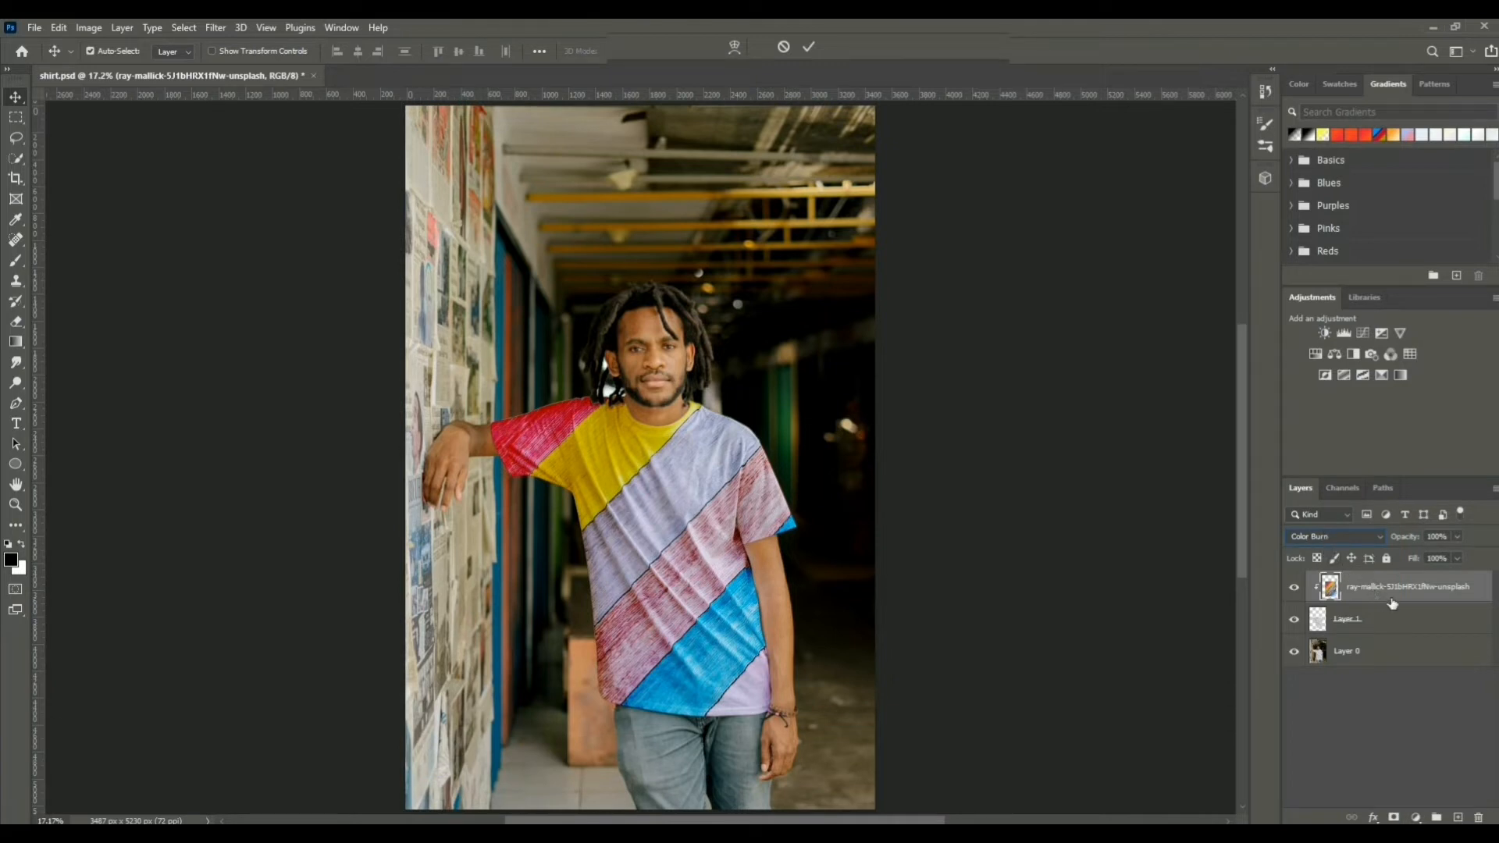
pyautogui.doubleClick(1467, 591)
pyautogui.write('shirt')
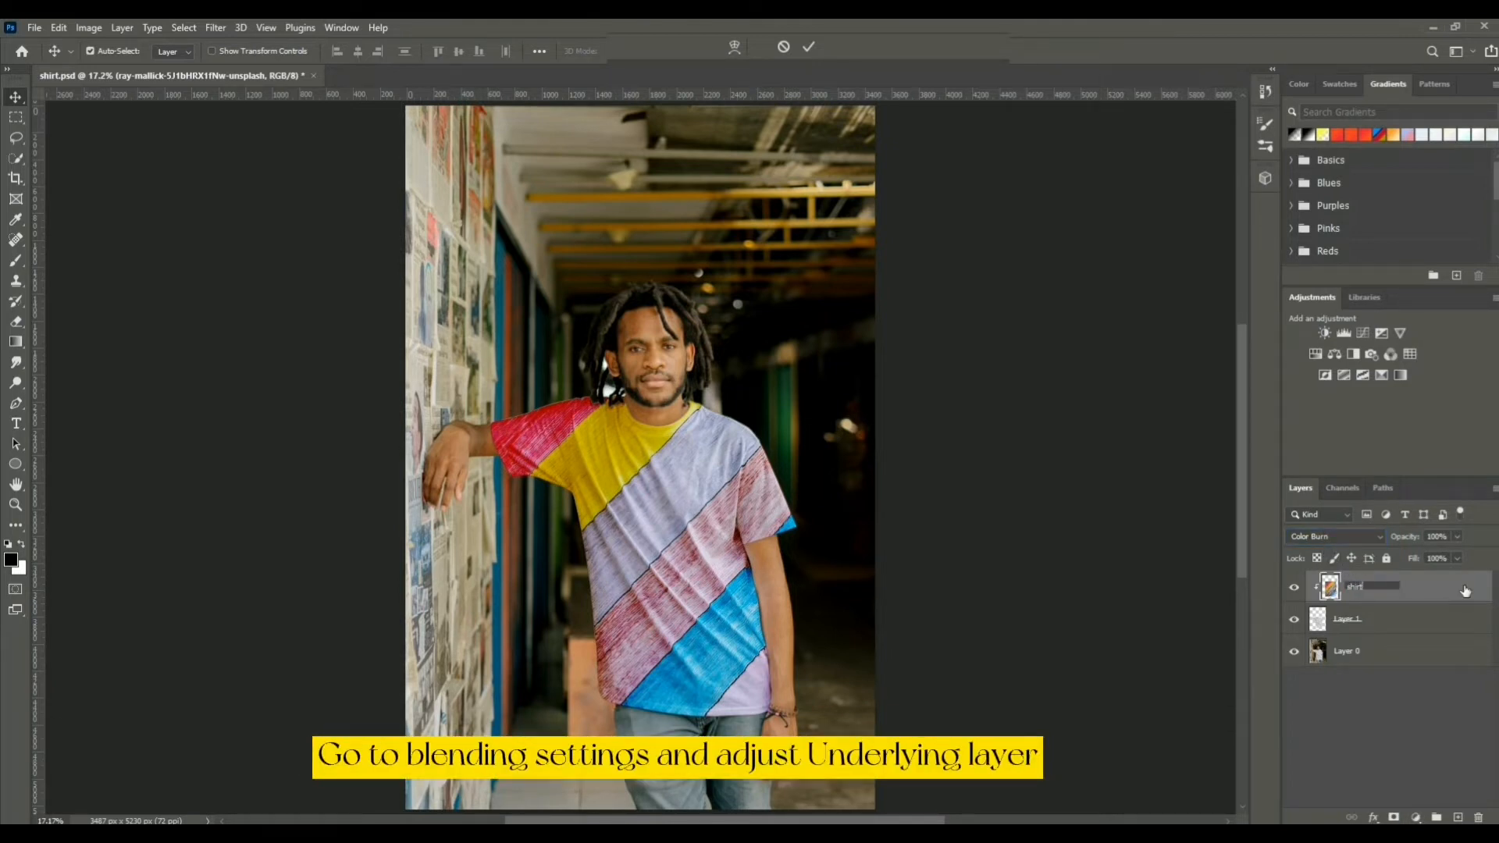
pyautogui.press('Return')
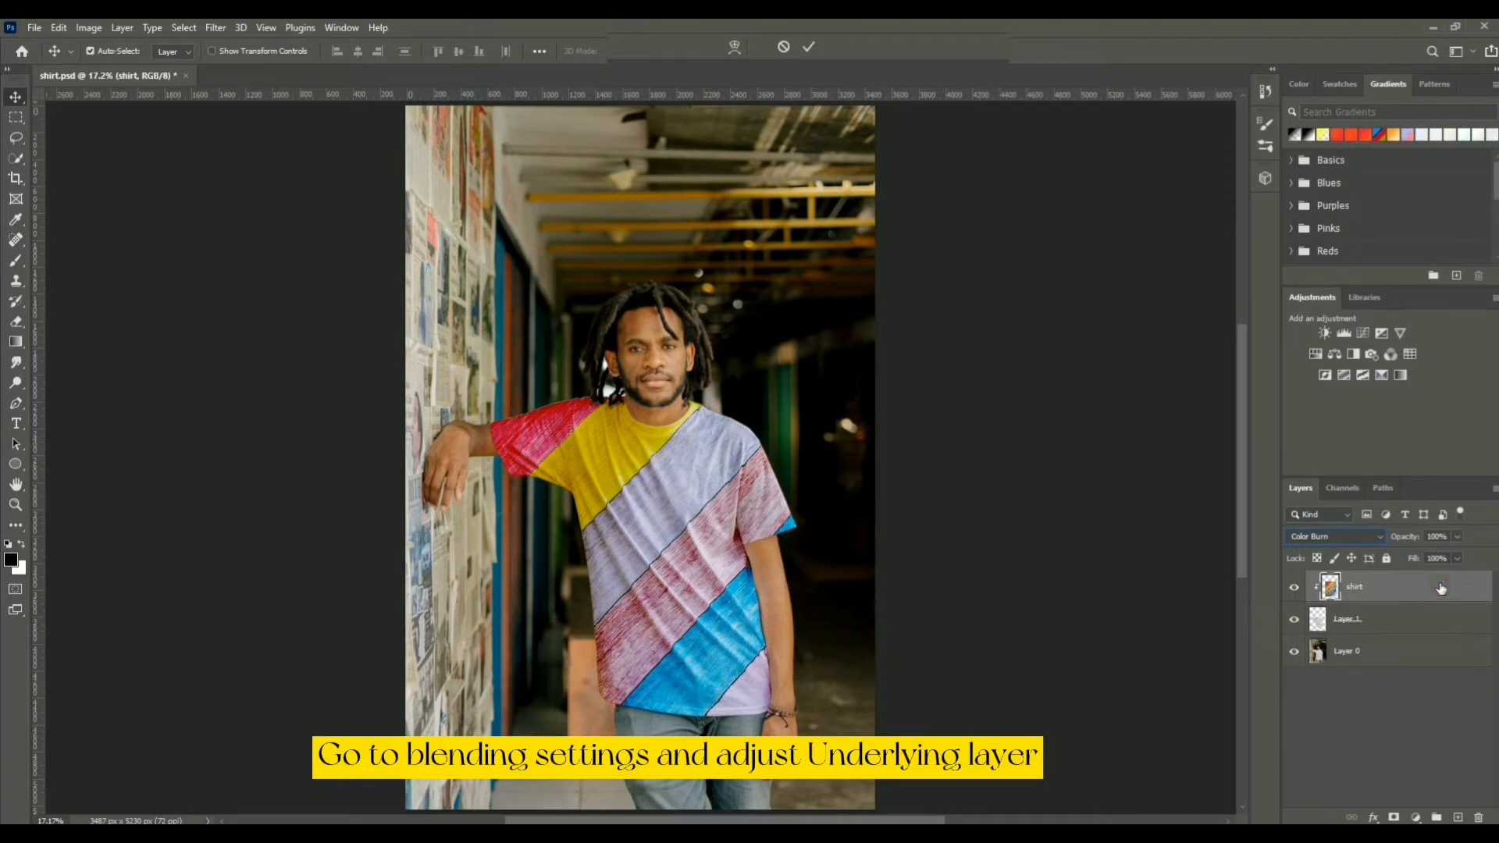
# Step: Split the shirt layer's Underlying Layer white Blend If range to 236 / 250 in its blending options
pyautogui.doubleClick(1441, 591)
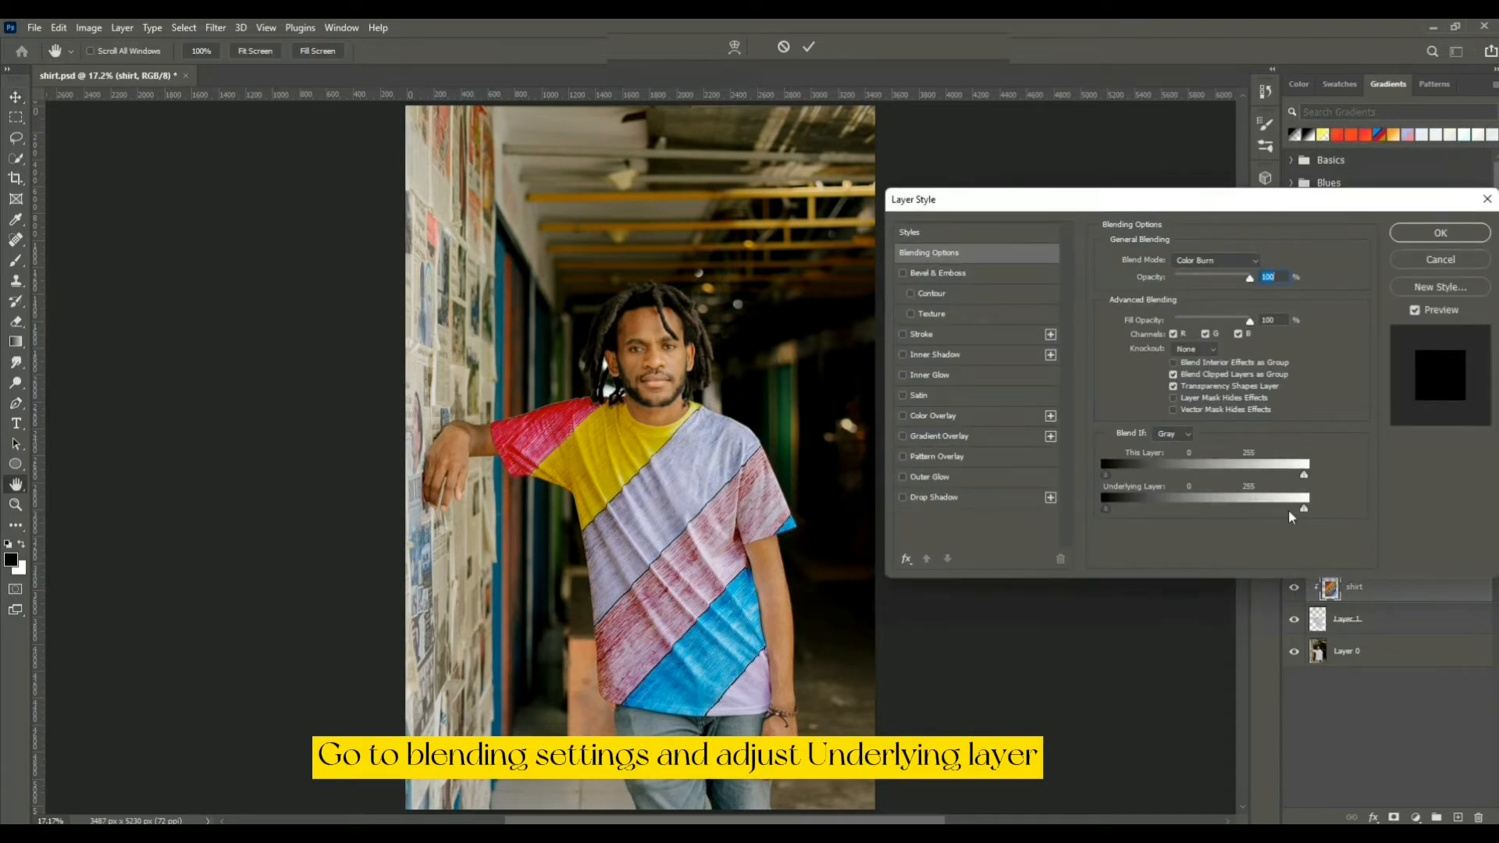
pyautogui.moveTo(1304, 509)
pyautogui.mouseDown()
pyautogui.moveTo(1263, 505)
pyautogui.moveTo(1301, 508)
pyautogui.moveTo(1277, 513)
pyautogui.mouseUp()
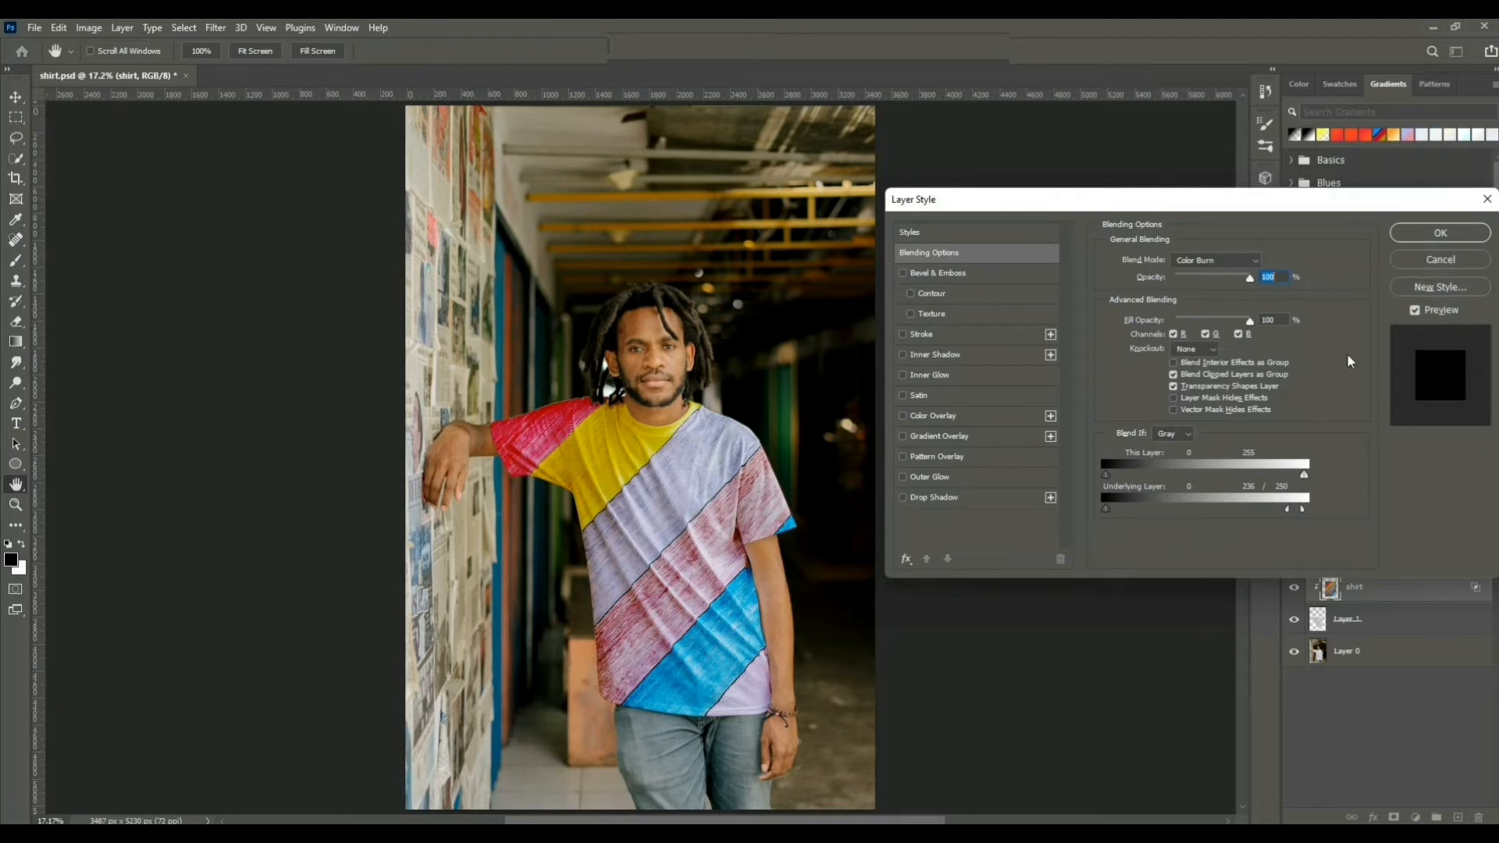
pyautogui.click(1453, 233)
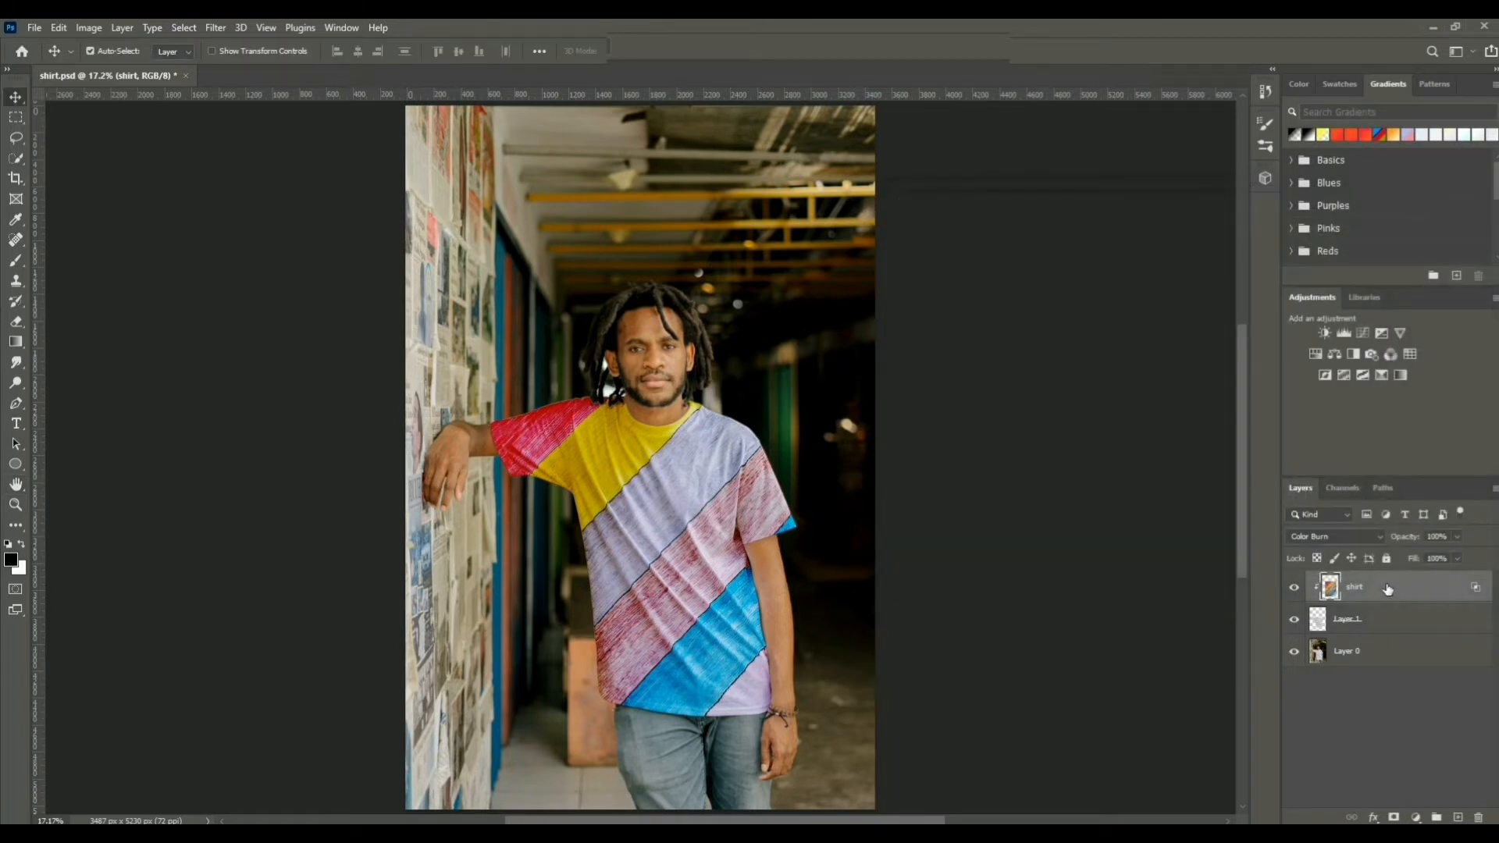
# Step: Add a Curves adjustment layer above the shirt layer and clip it to the layers below
pyautogui.click(1416, 816)
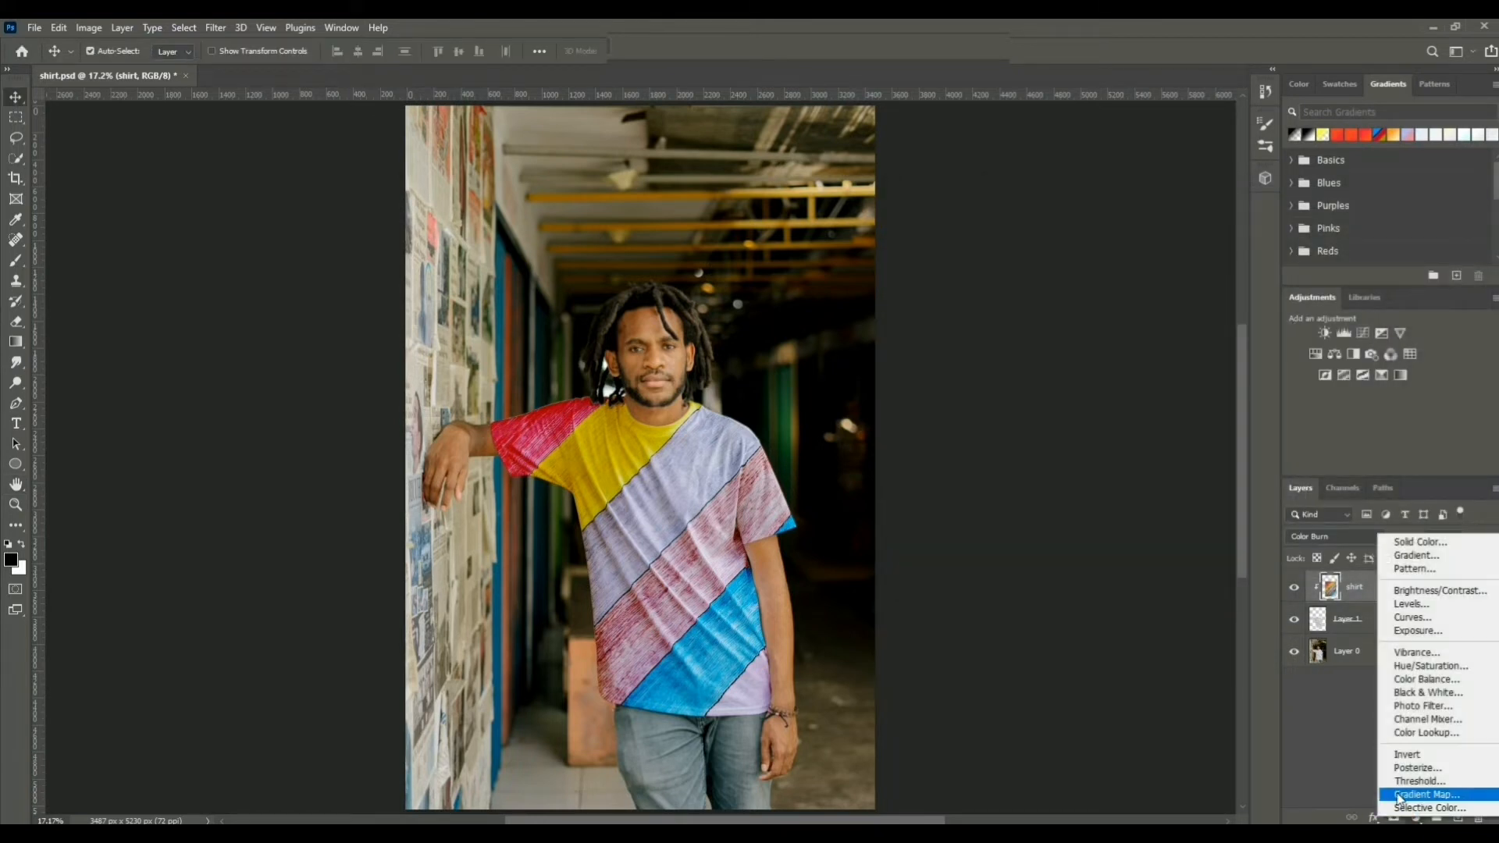
pyautogui.click(1410, 619)
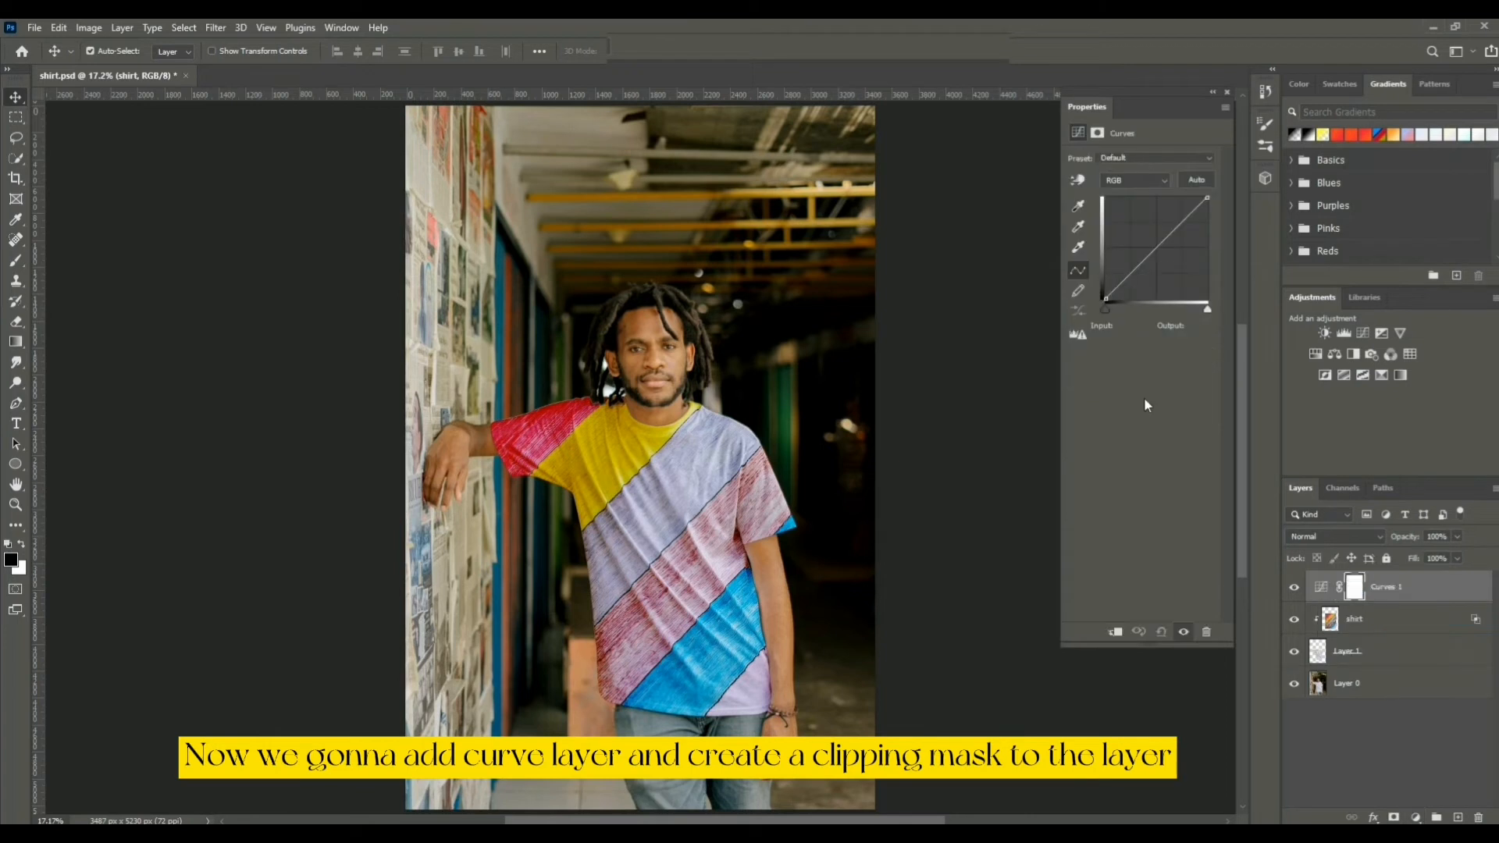
pyautogui.click(1116, 632)
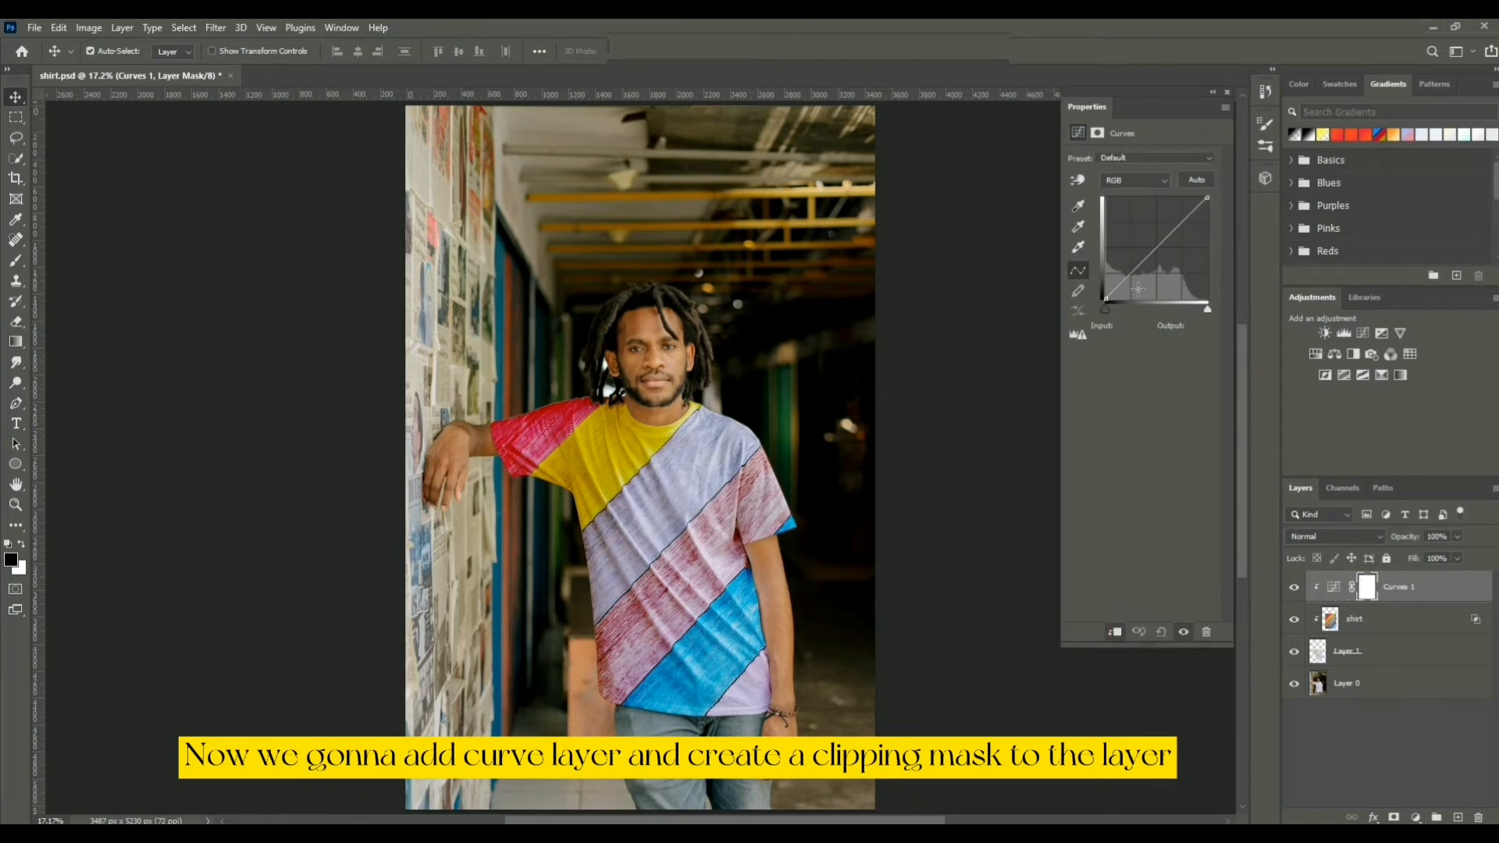
# Step: Shape the Curves 1 adjustment by moving the white point to input 235, lifting the black point and slightly lowering a darker-tone point
pyautogui.moveTo(1136, 270); pyautogui.dragTo(1135, 274)
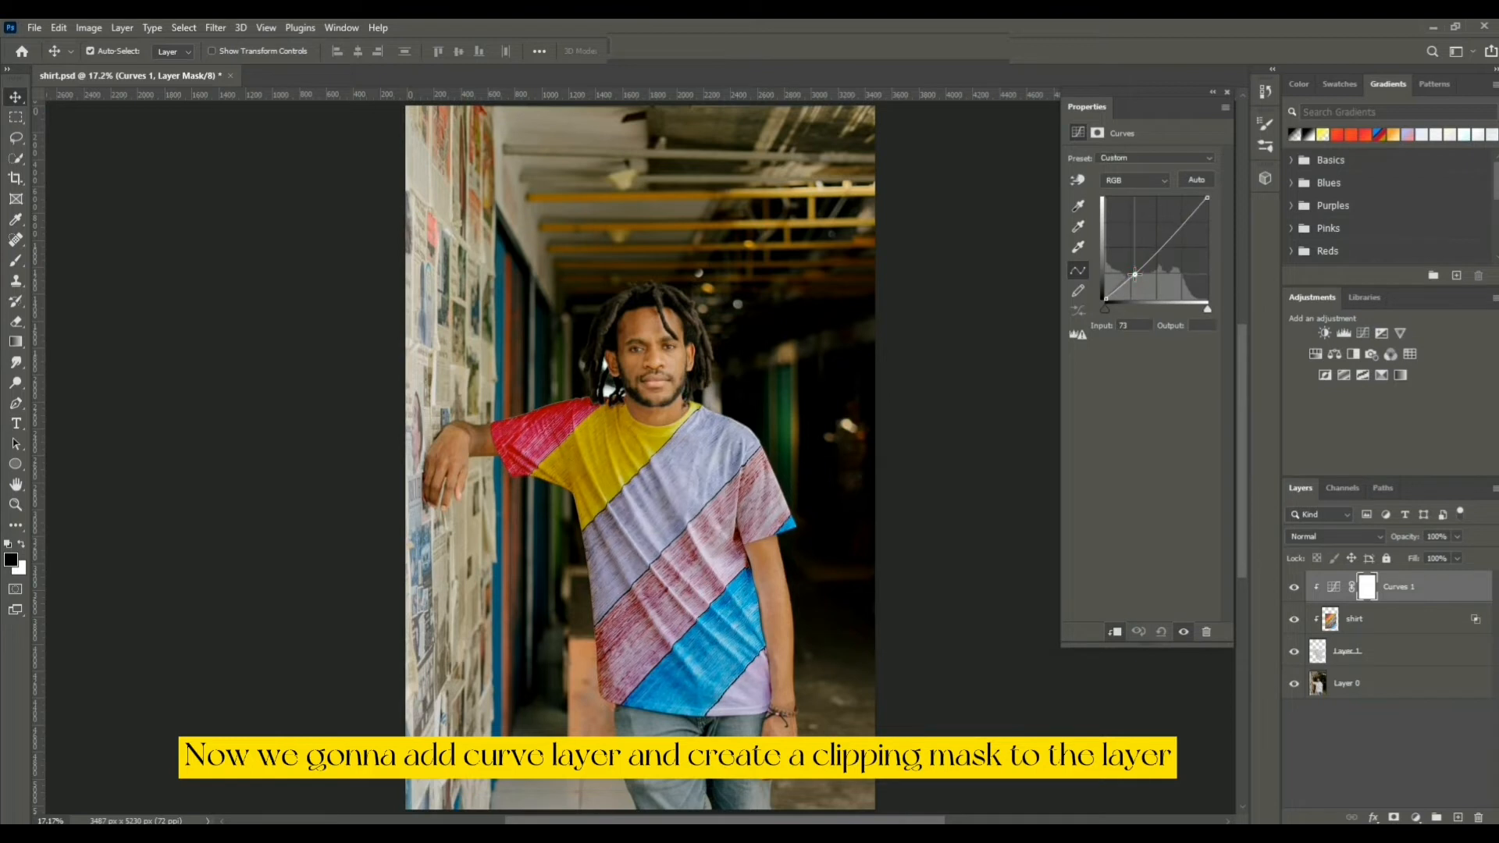
pyautogui.moveTo(1209, 197); pyautogui.dragTo(1202, 196)
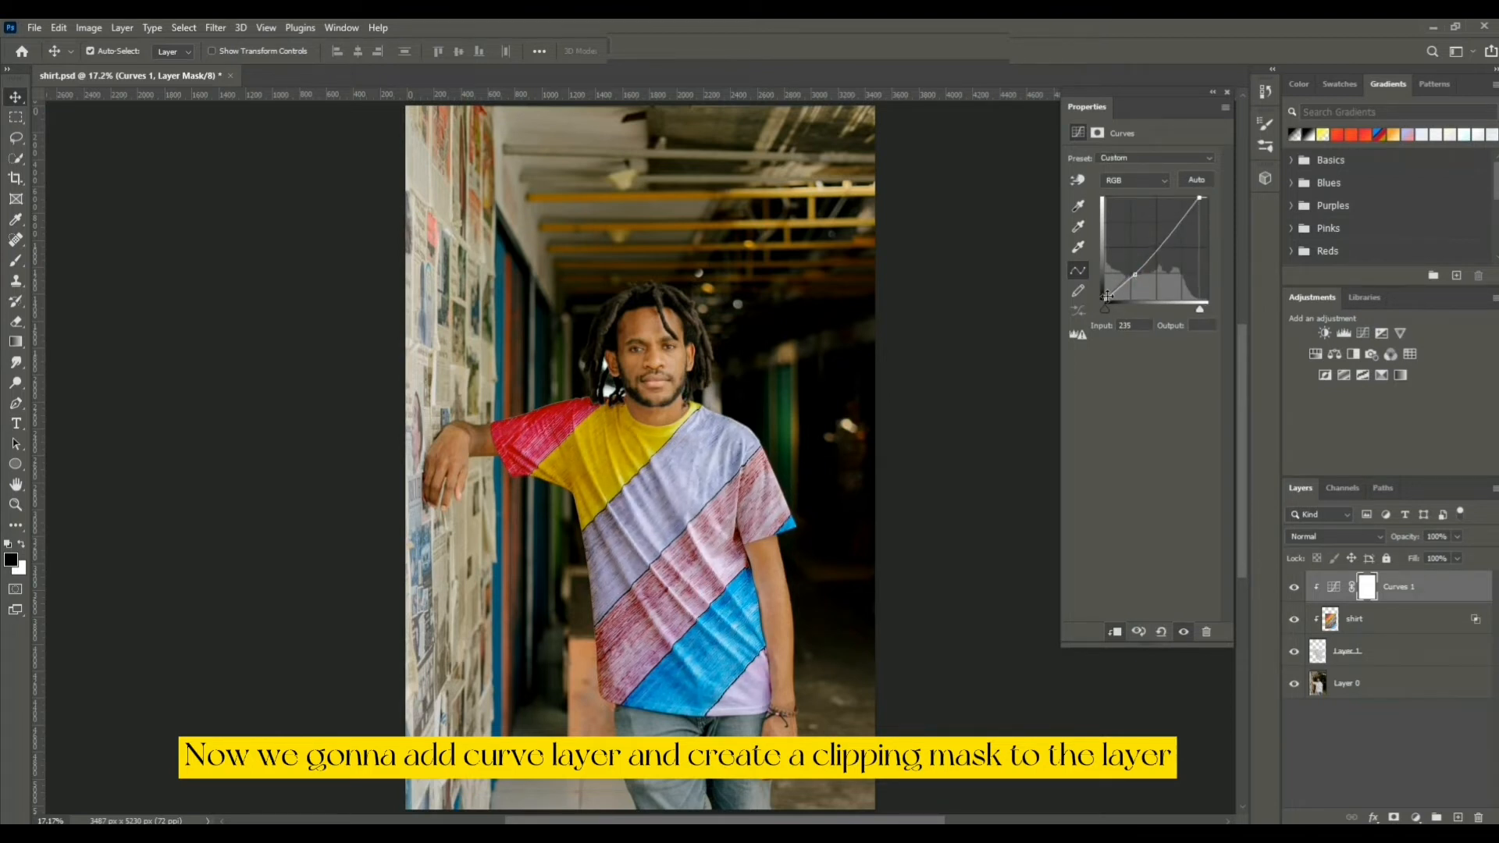
pyautogui.moveTo(1107, 296); pyautogui.dragTo(1105, 290)
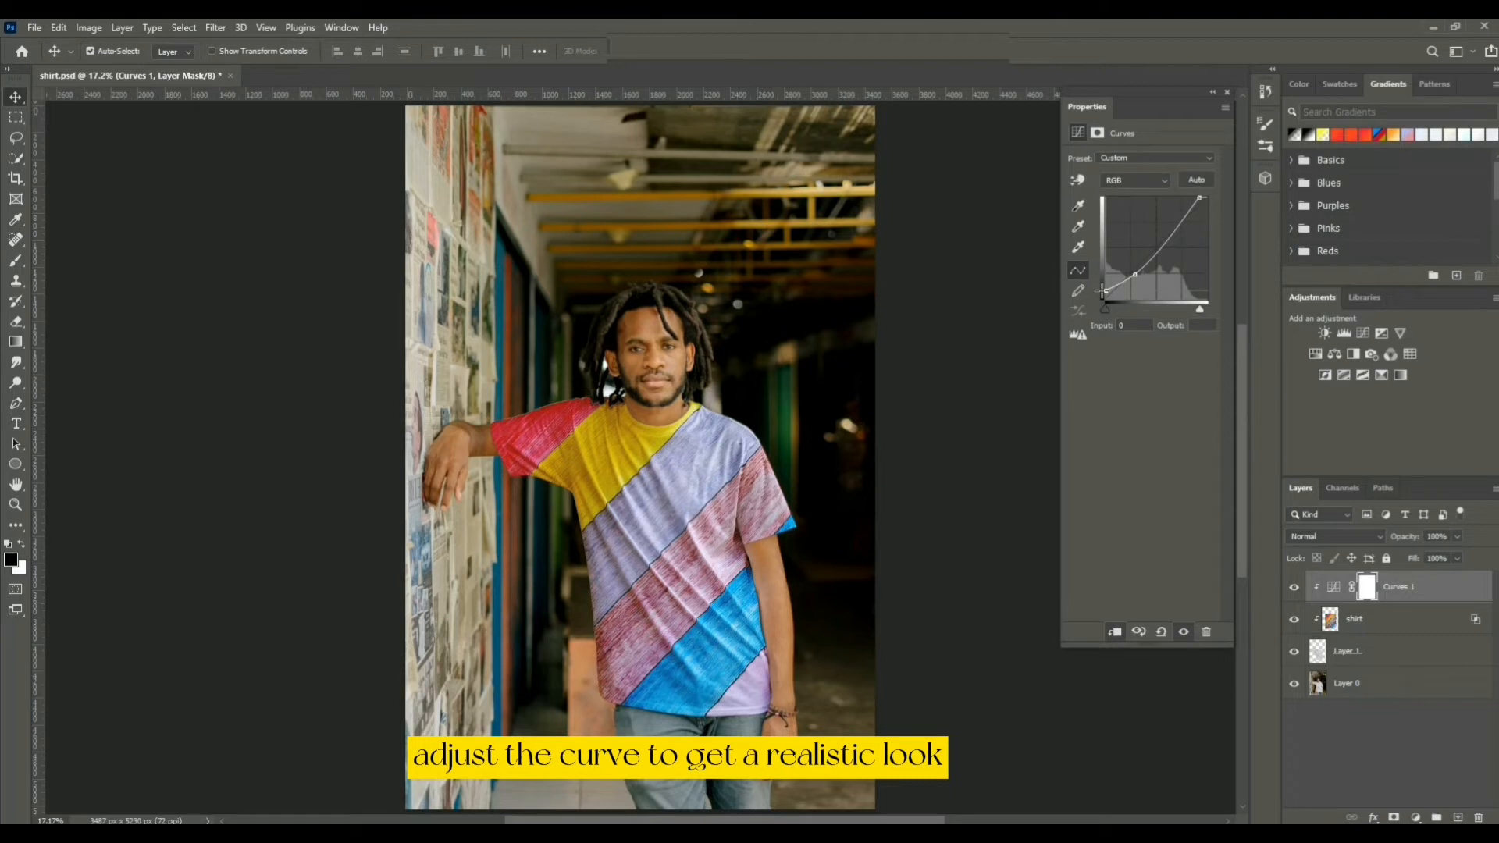
pyautogui.moveTo(1134, 273); pyautogui.dragTo(1133, 276)
pyautogui.click(1227, 93)
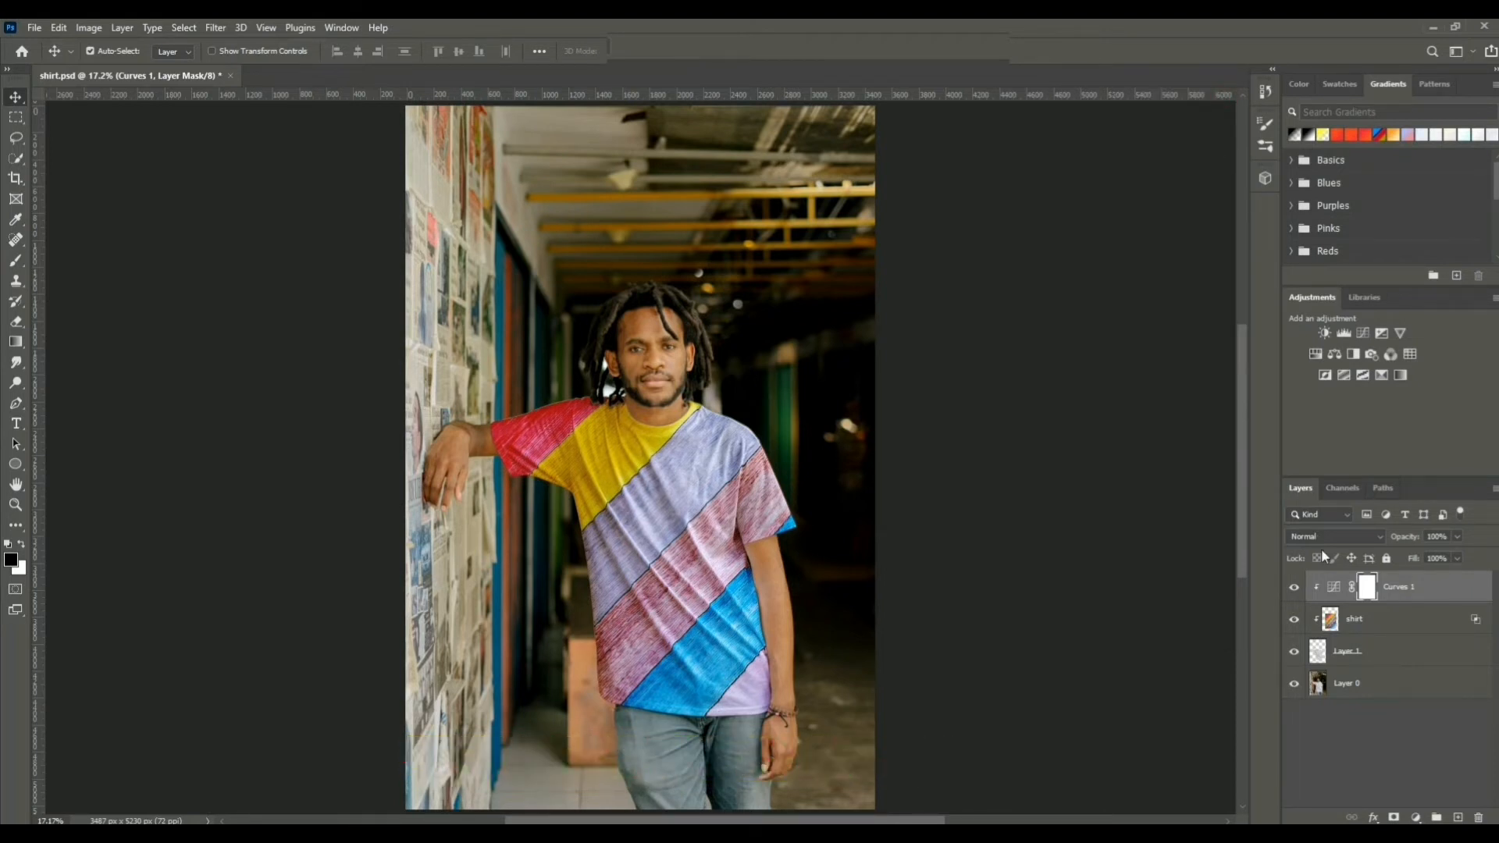
# Step: Add a clipped Levels adjustment above Curves 1 with midtones at 1.10 and the output black level at 15
pyautogui.click(1415, 817)
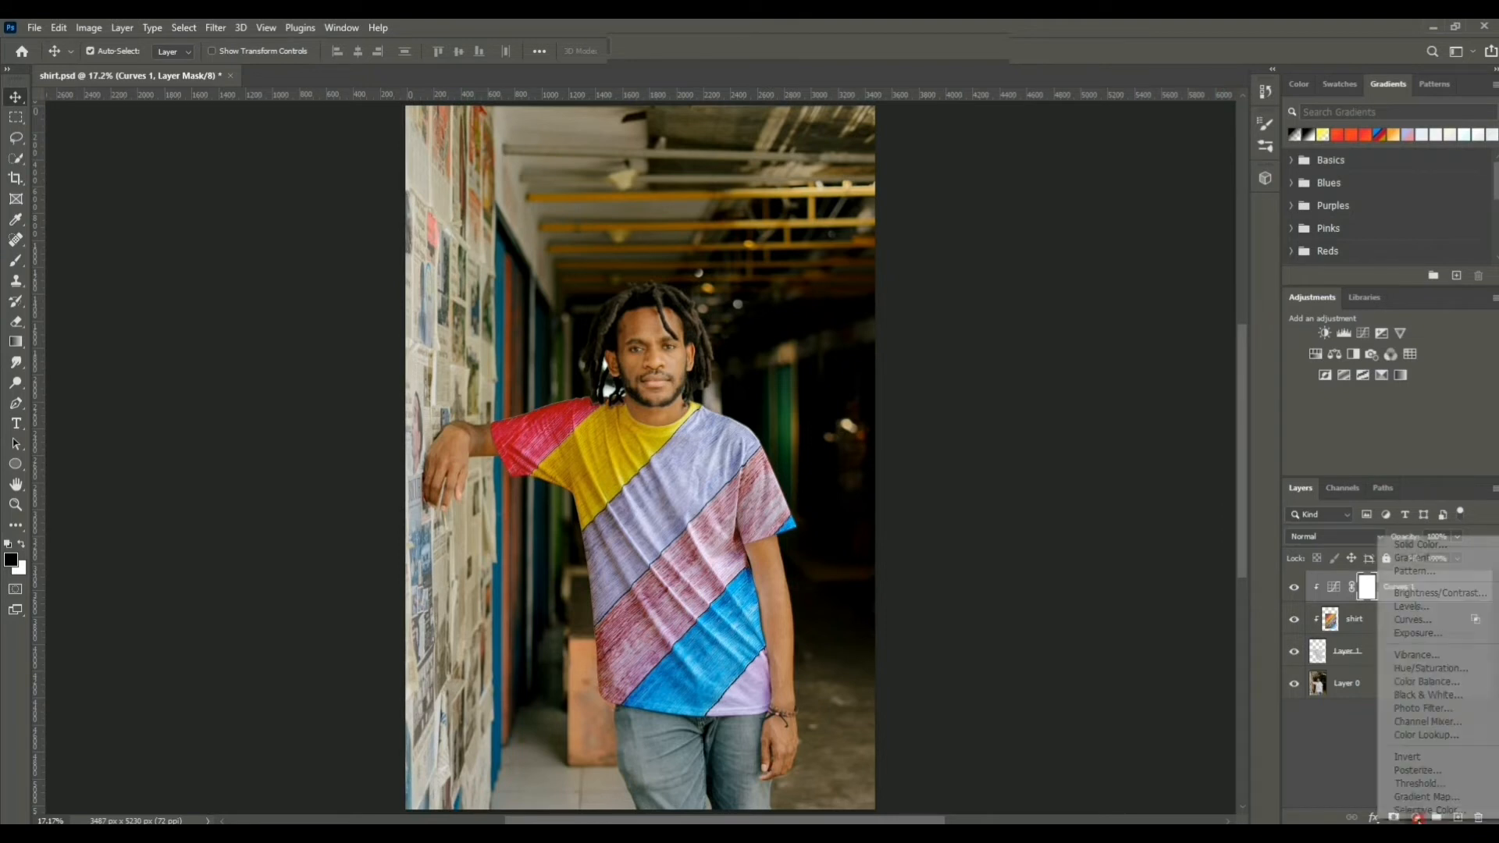
pyautogui.click(1411, 607)
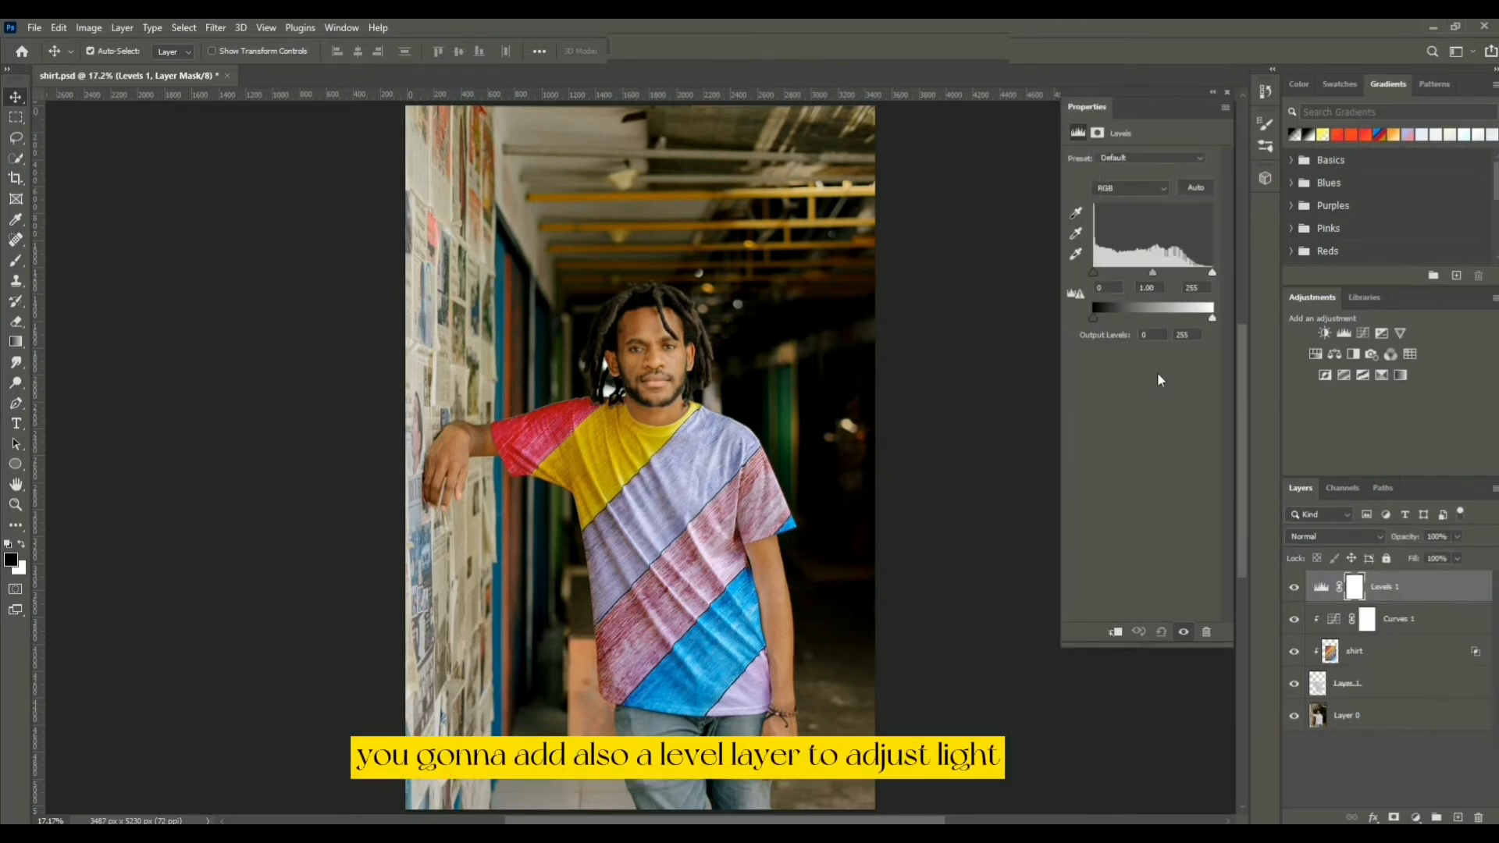
pyautogui.click(1117, 633)
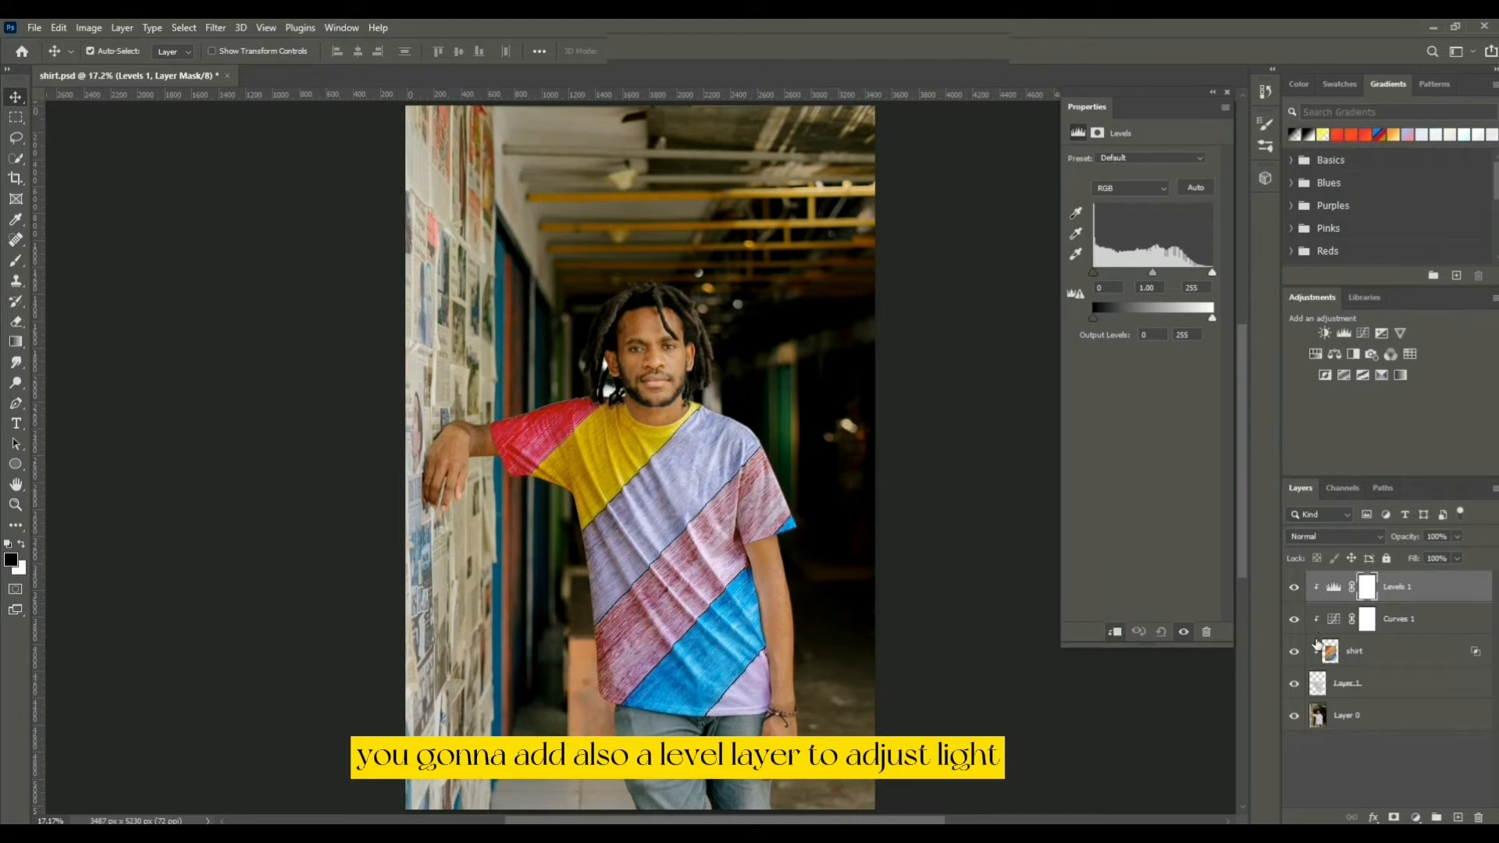
pyautogui.click(1153, 274)
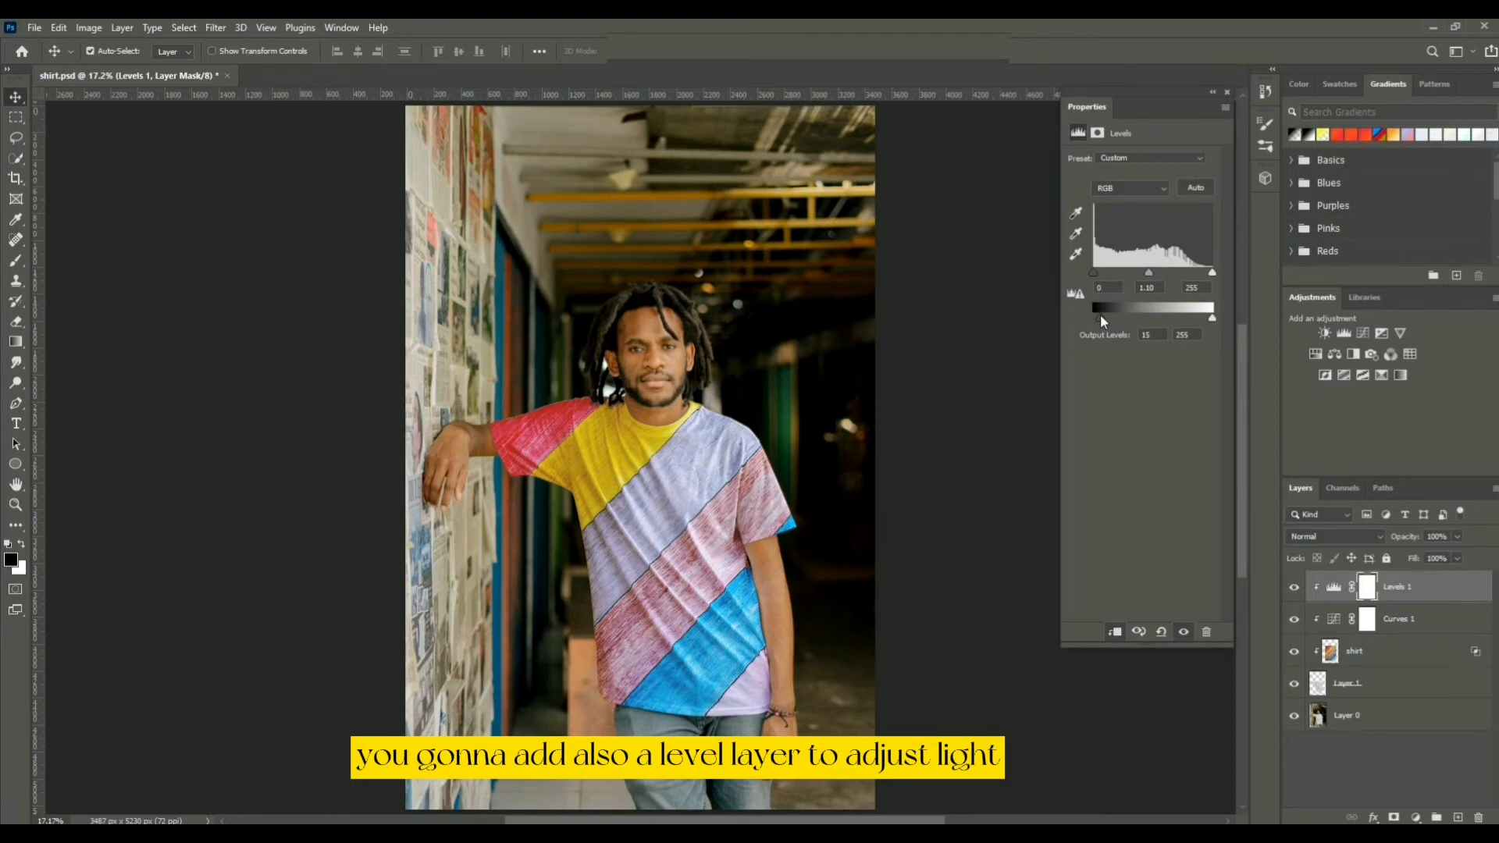
pyautogui.click(1227, 93)
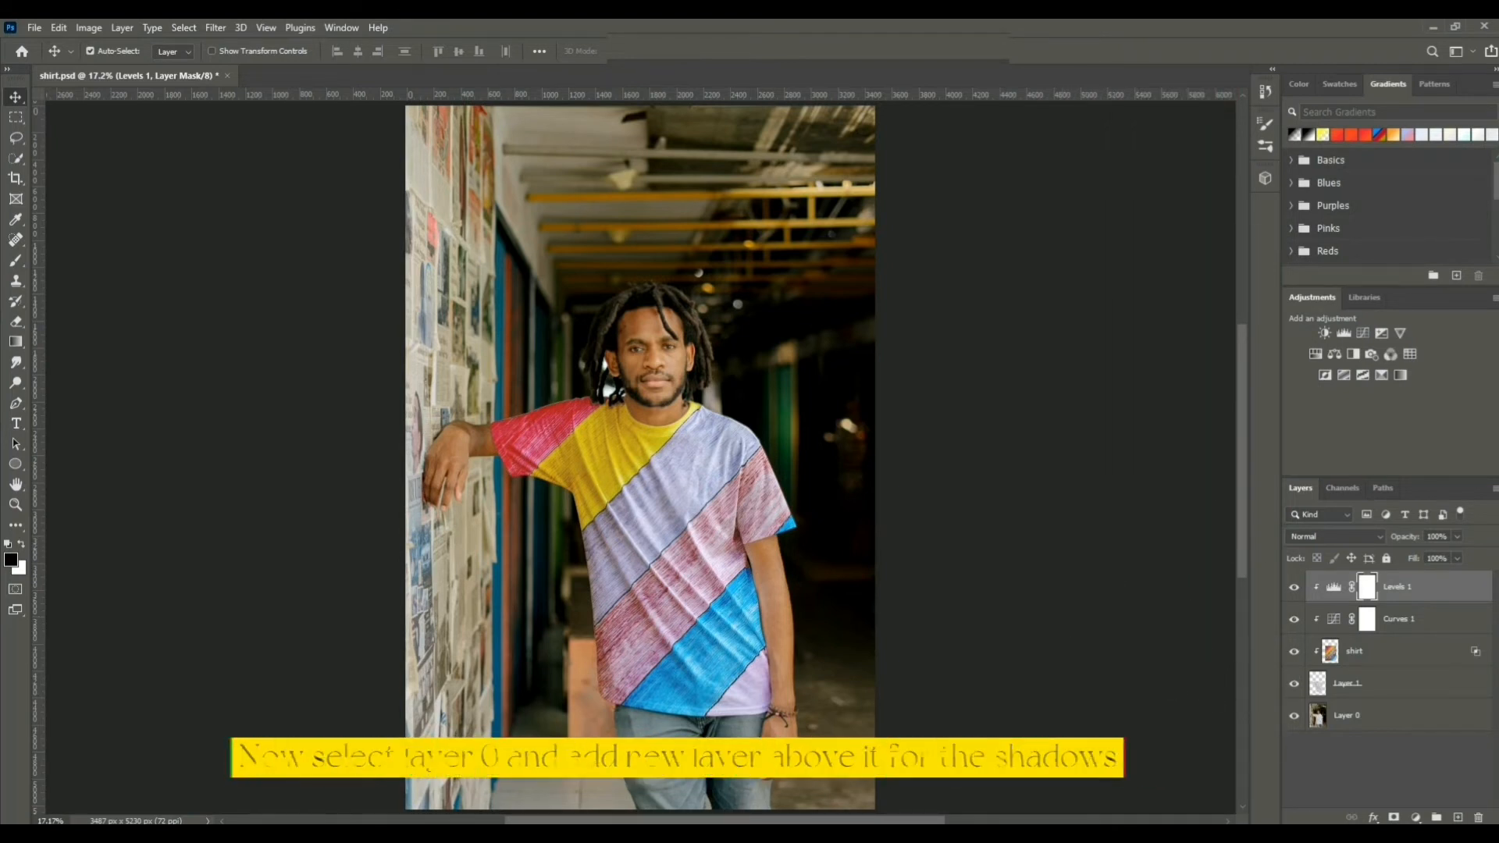
# Step: Add a new layer directly above Layer 0 and rename it Shadows
pyautogui.click(1354, 718)
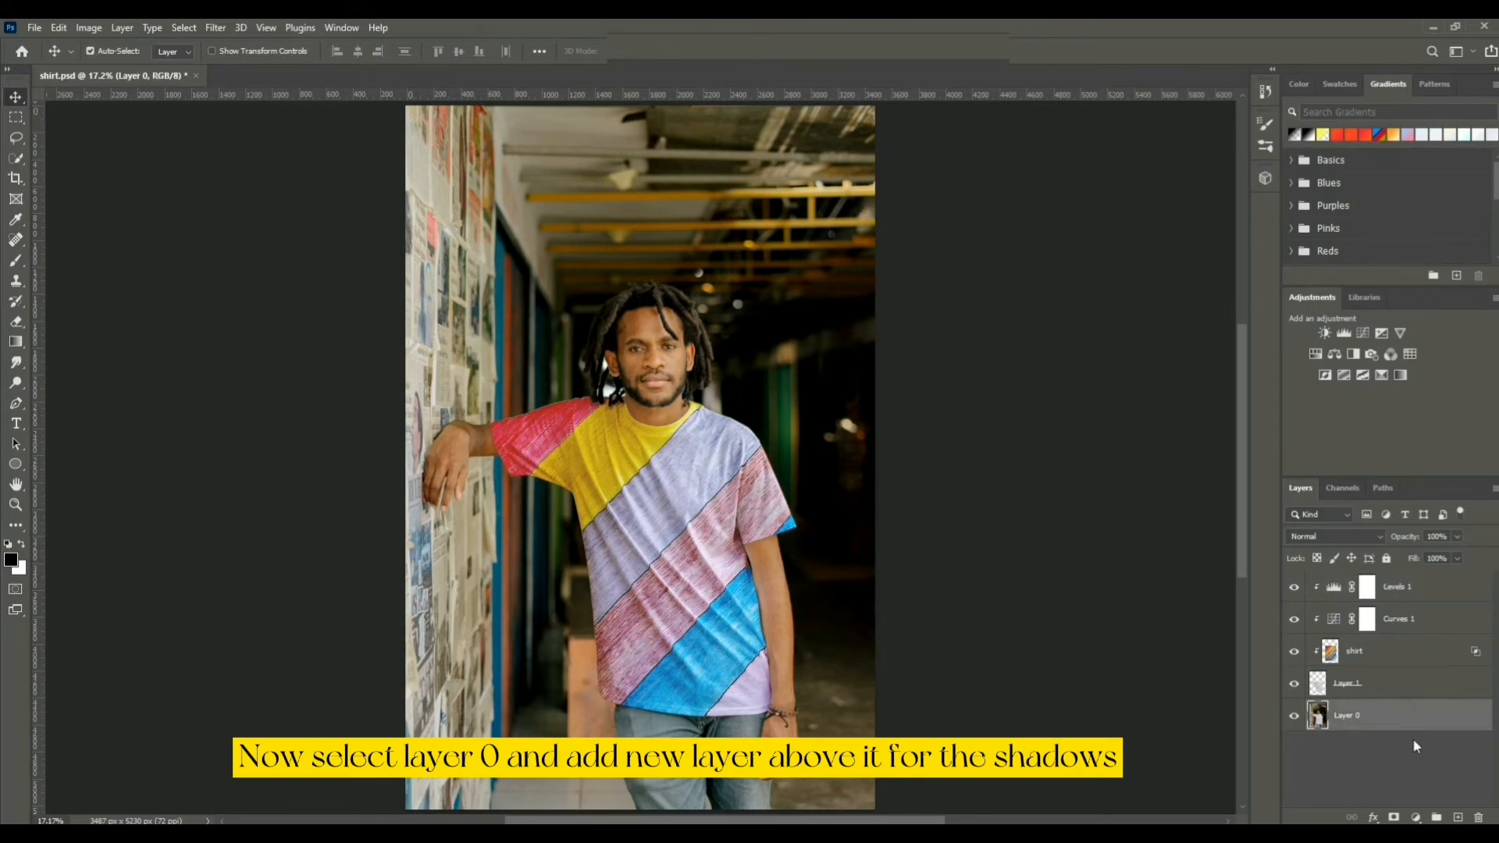
pyautogui.click(1459, 815)
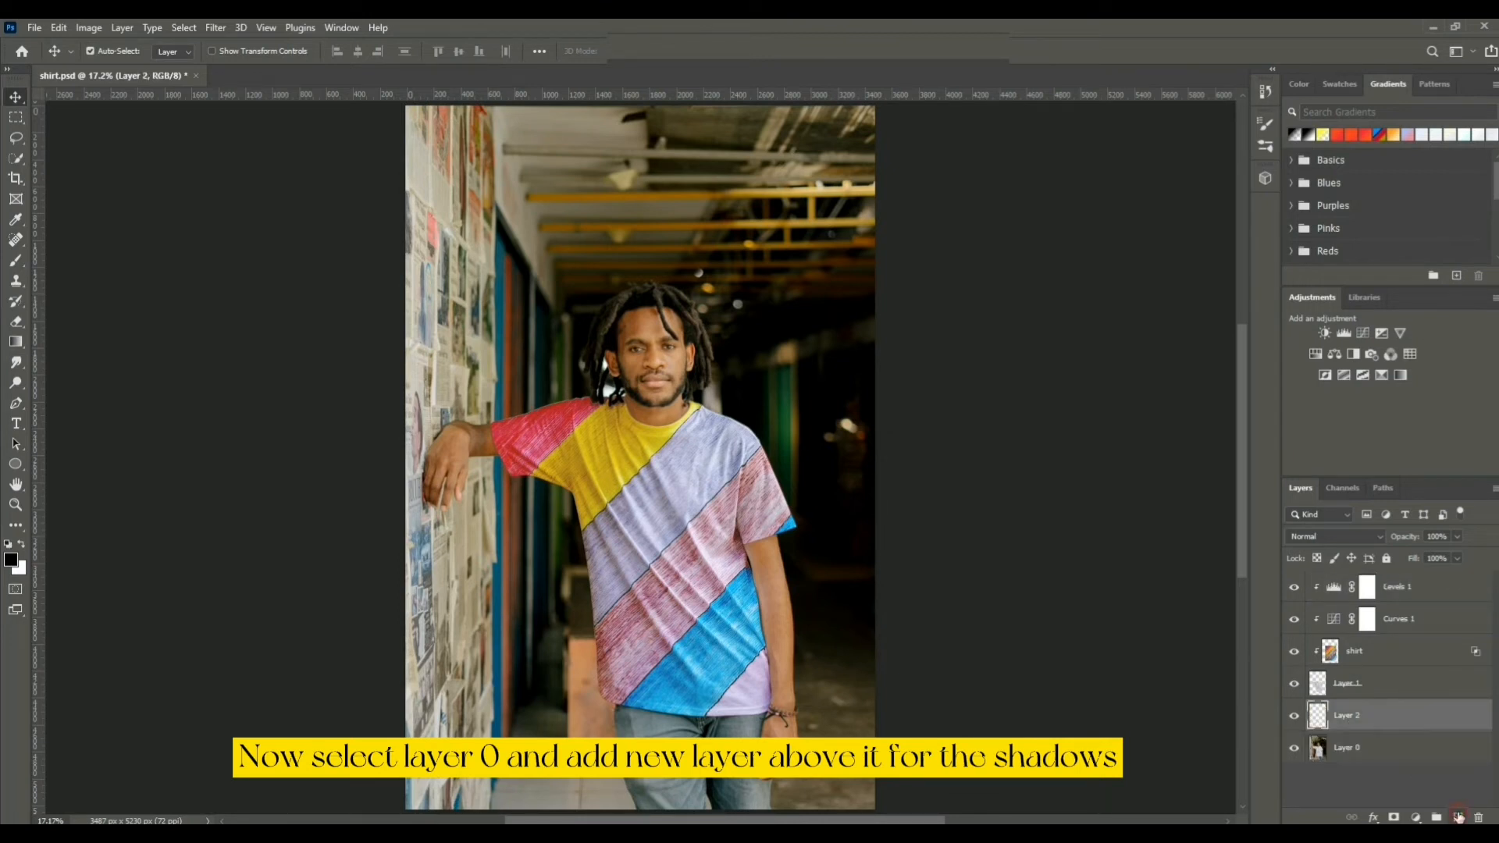
pyautogui.doubleClick(1349, 716)
pyautogui.write('Shadows')
pyautogui.press('Return')
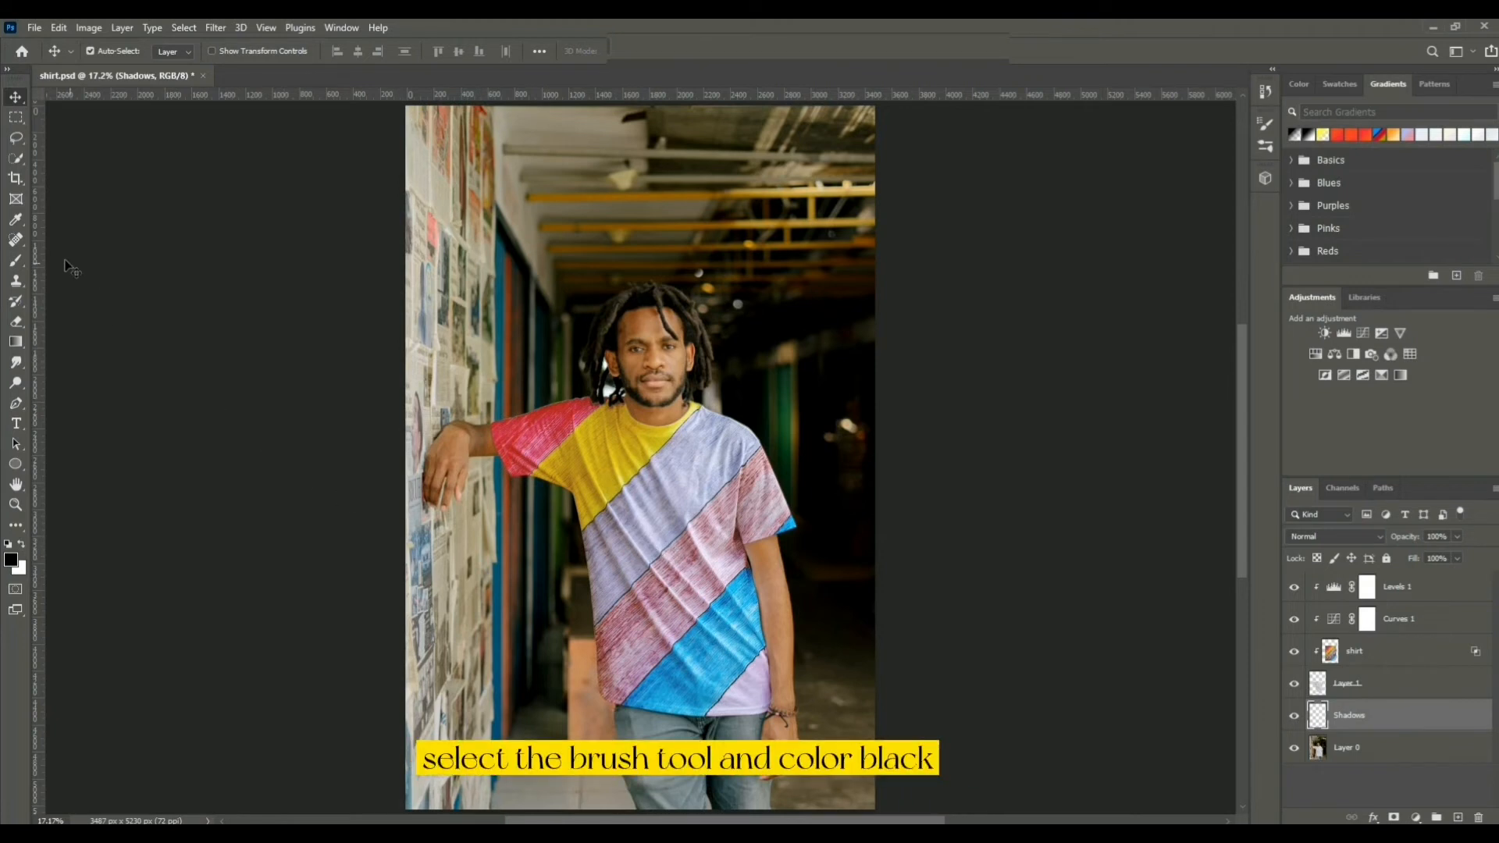
# Step: Prepare the Brush tool with black (000000) as the foreground colour, 40% opacity and 30% flow
pyautogui.click(15, 262)
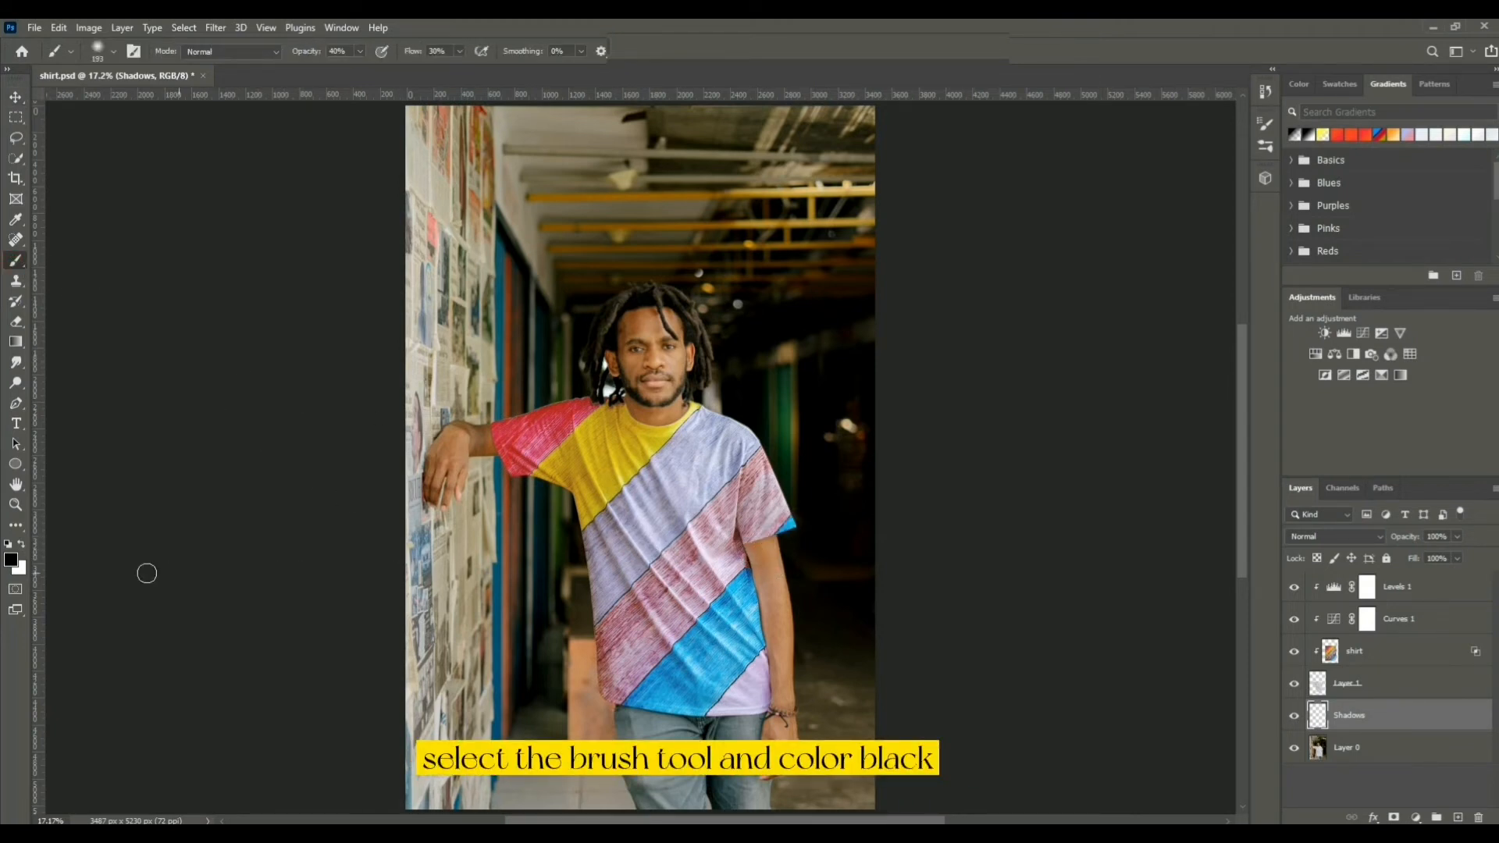
pyautogui.click(11, 559)
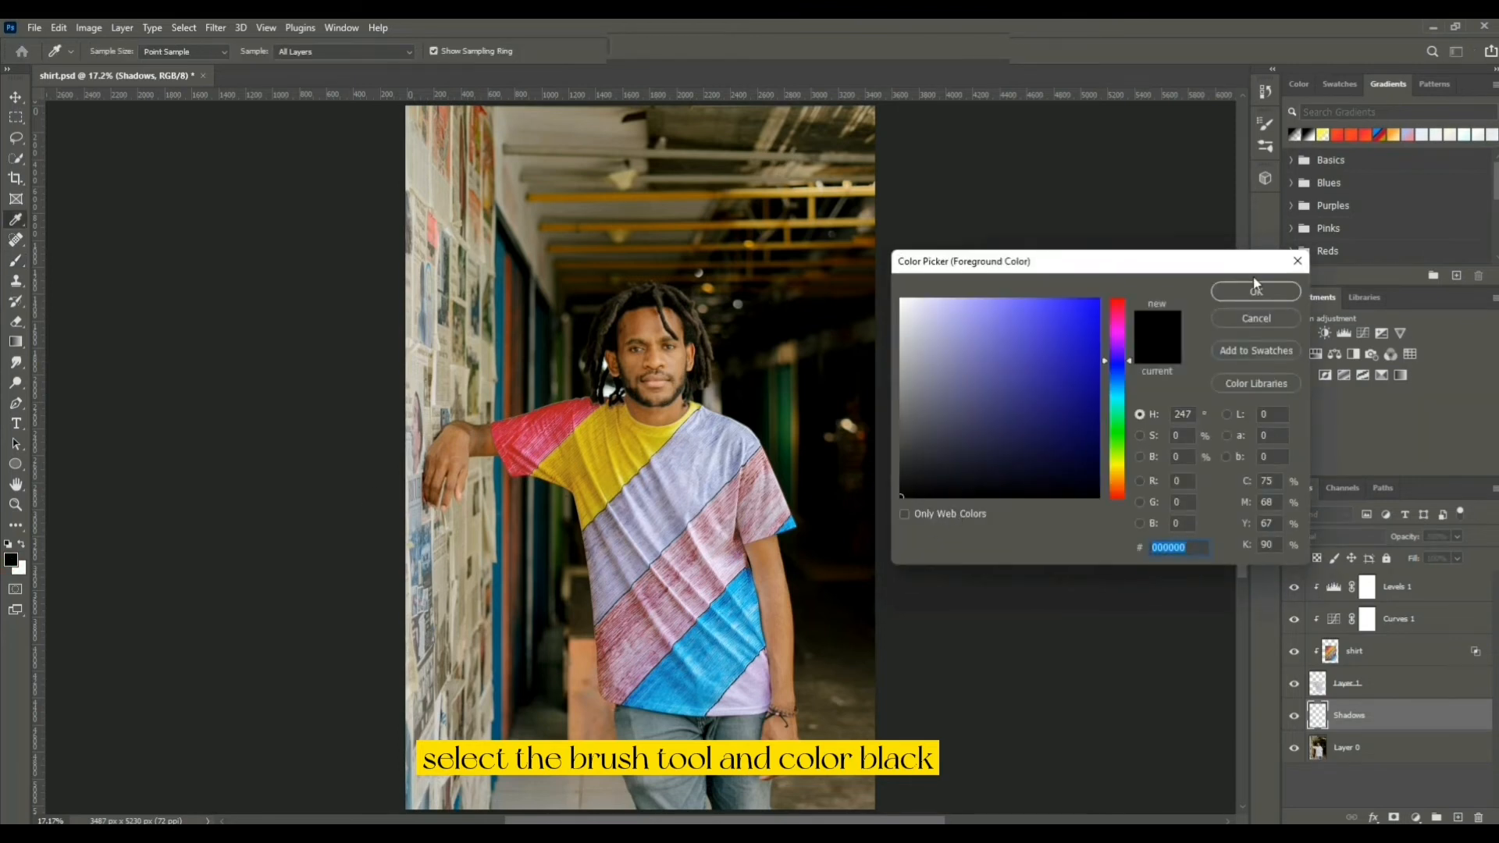
pyautogui.click(1255, 291)
pyautogui.click(445, 48)
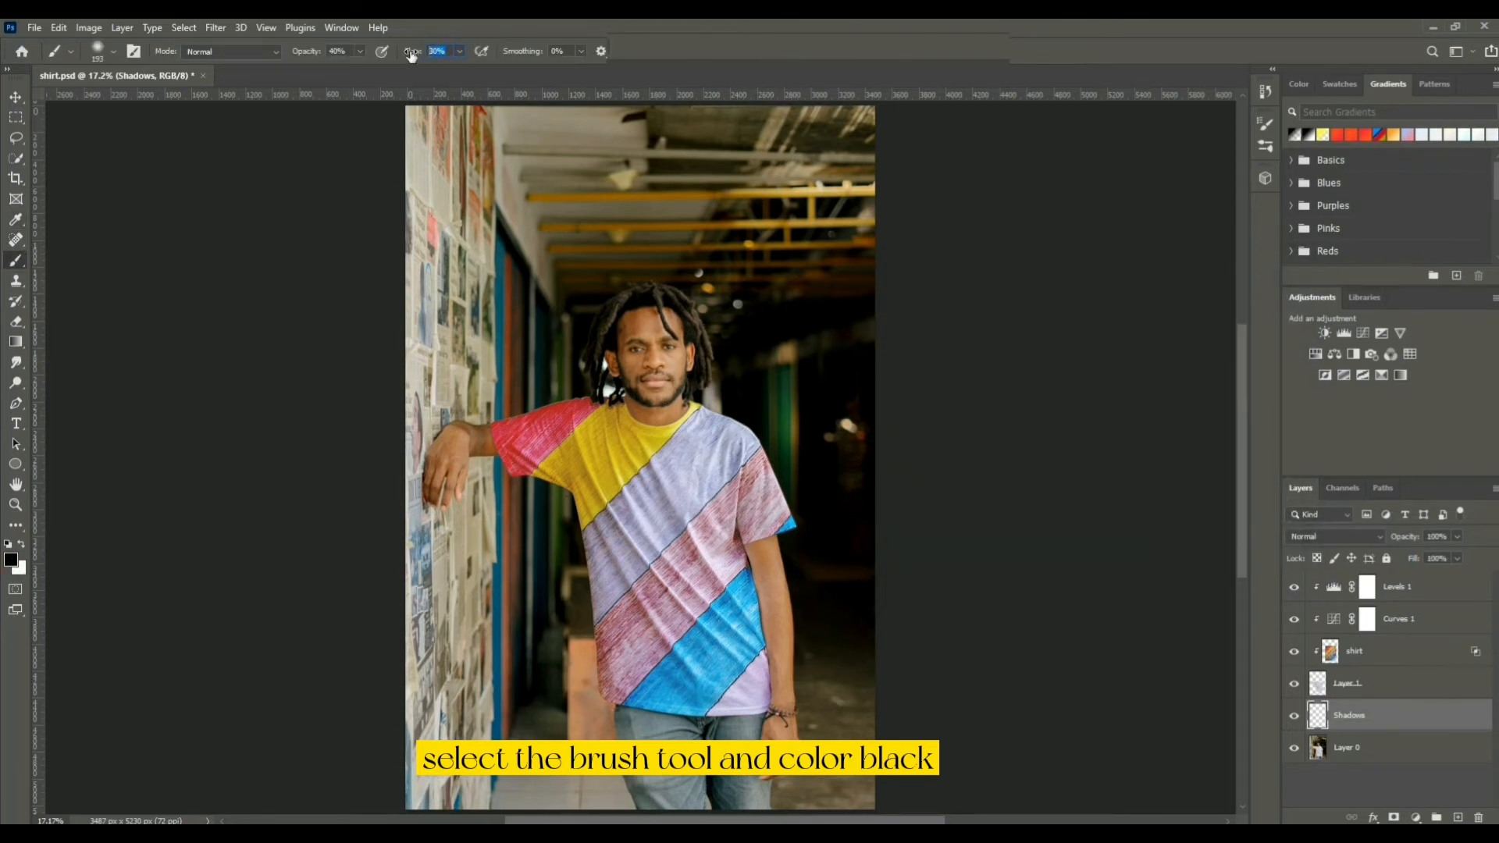
pyautogui.click(344, 50)
pyautogui.keyDown('alt'); pyautogui.click(773, 537); pyautogui.keyUp('alt')
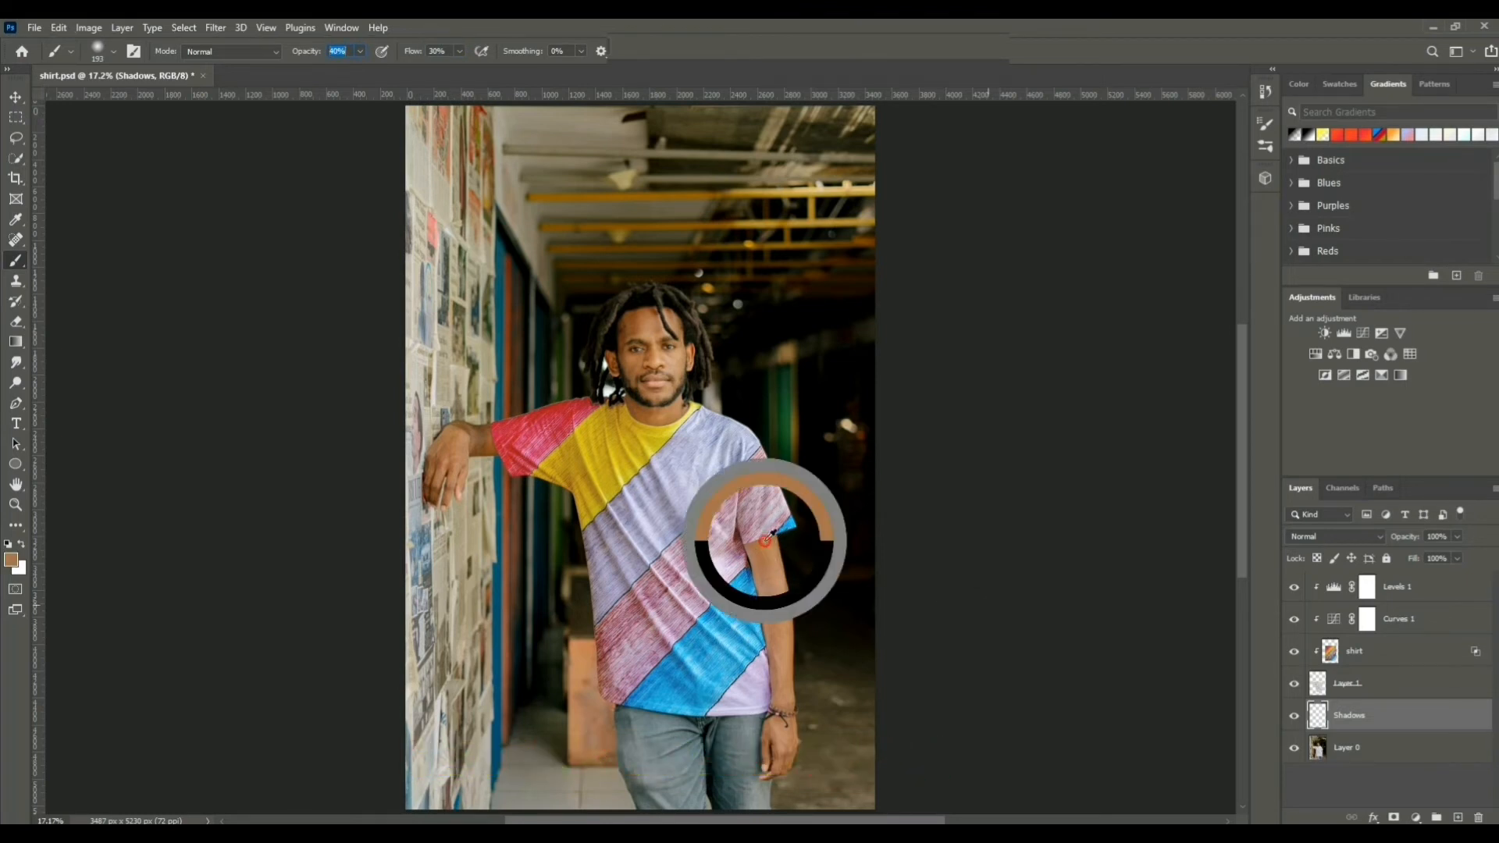
pyautogui.keyDown('alt'); pyautogui.click(775, 536); pyautogui.keyUp('alt')
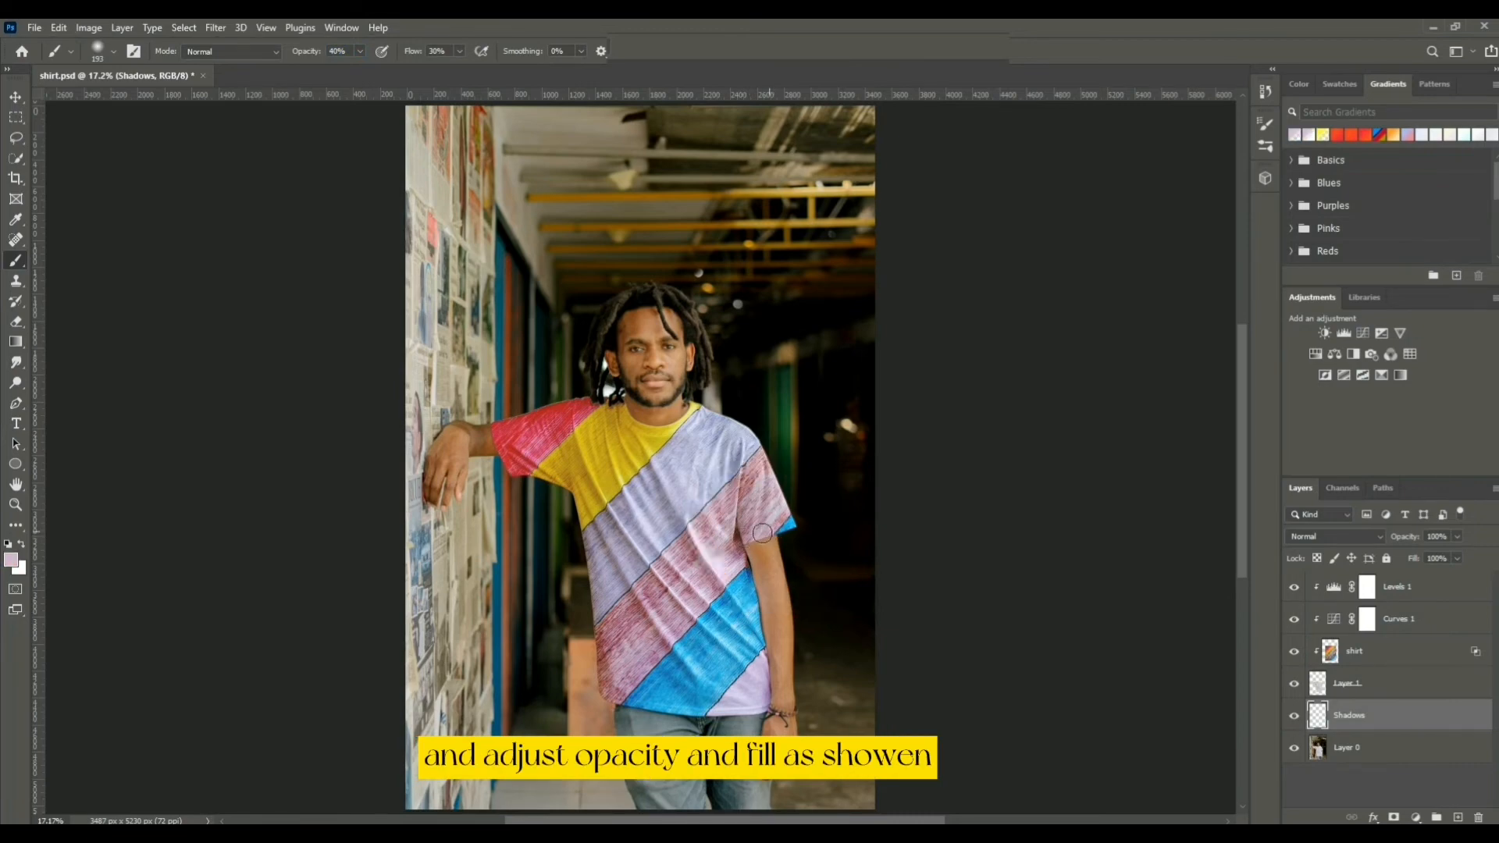
pyautogui.scroll(3, 781, 540)
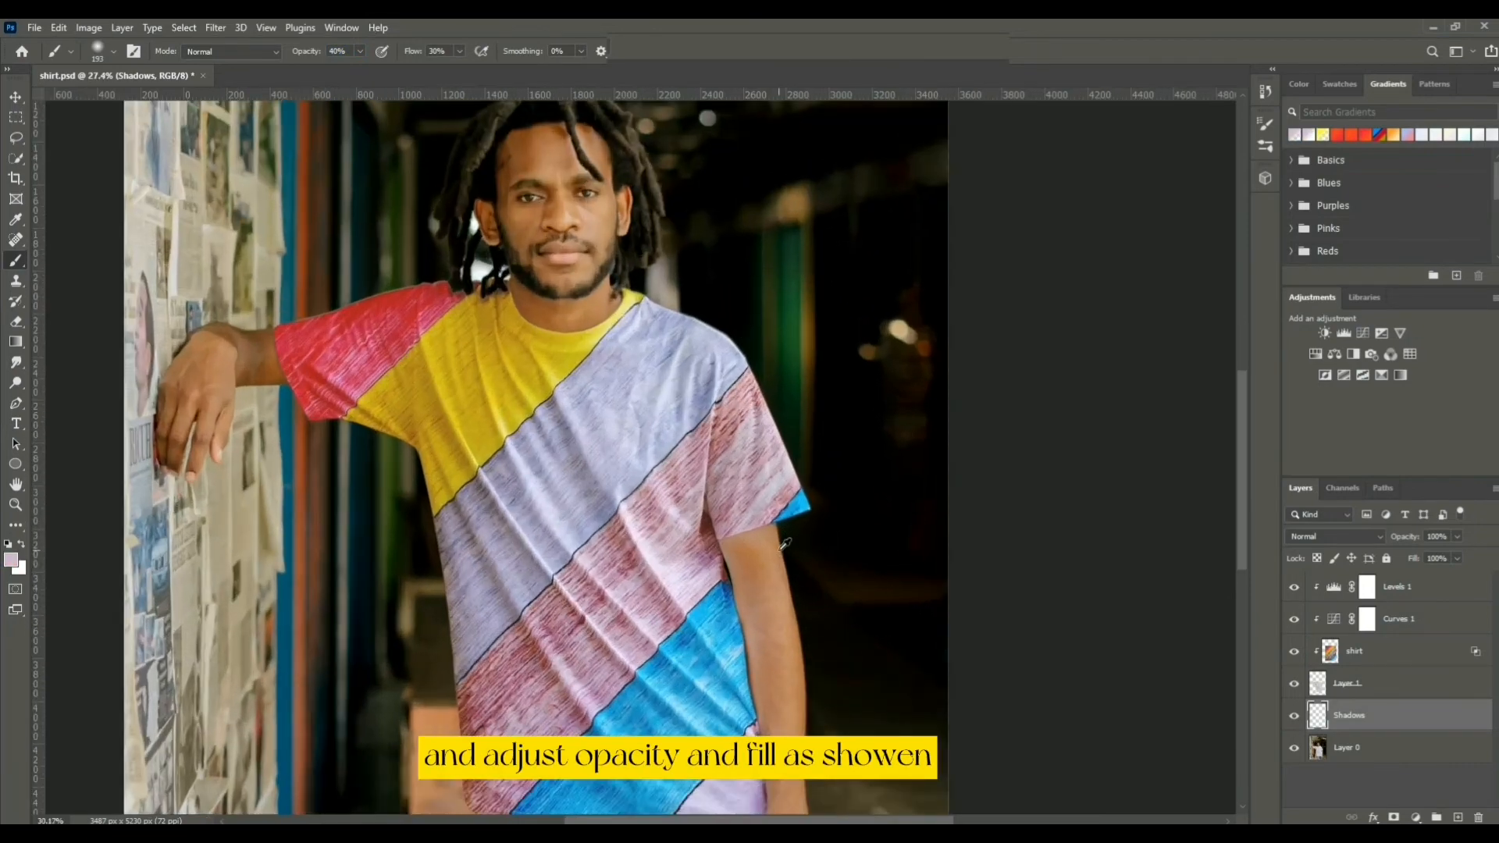
pyautogui.scroll(1, 784, 545)
pyautogui.scroll(1, 784, 544)
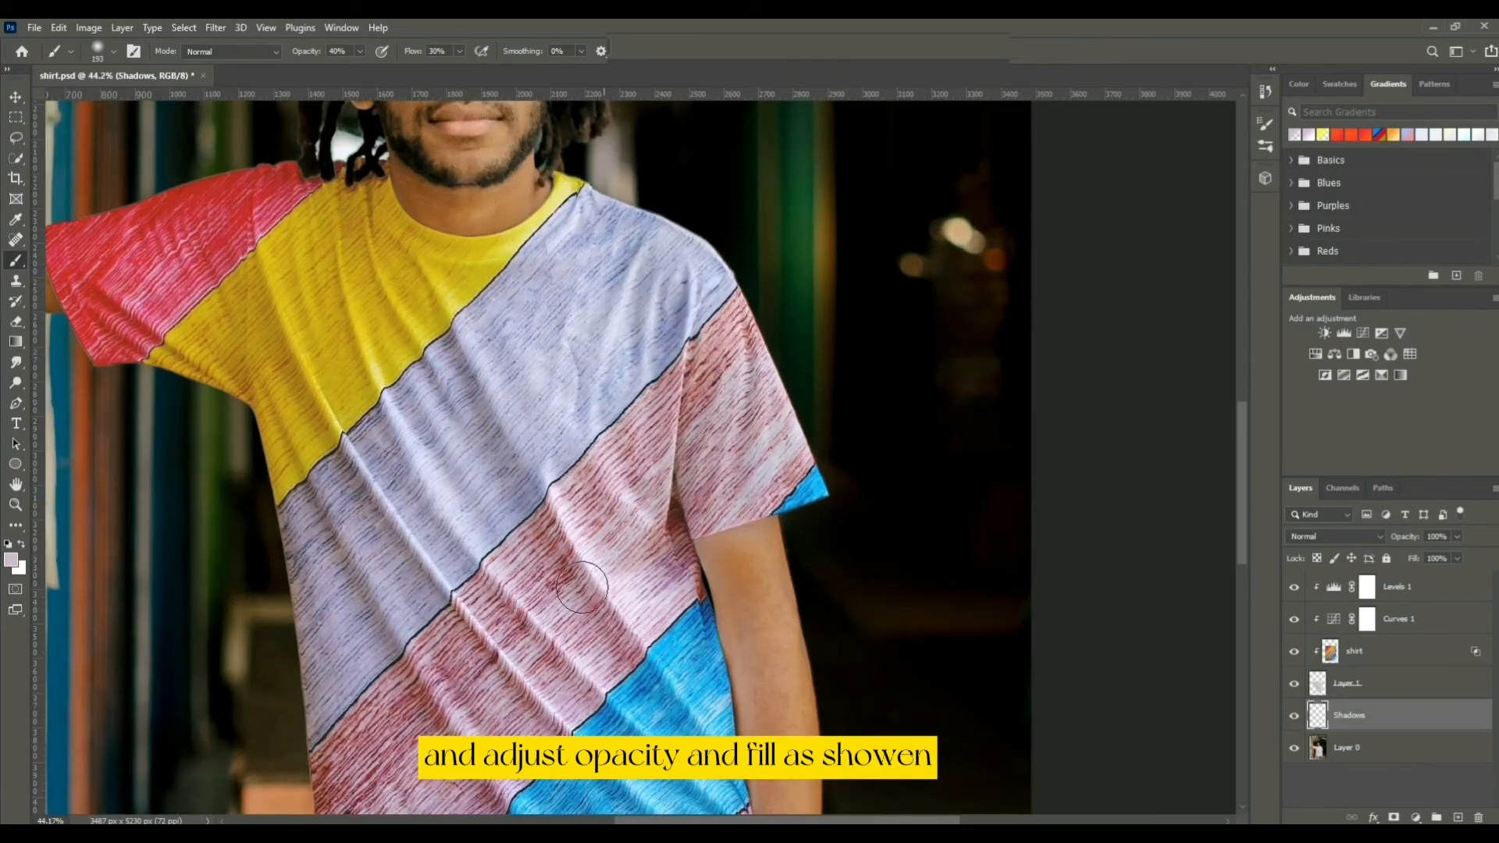
pyautogui.hotkey('ctrl', 'z')
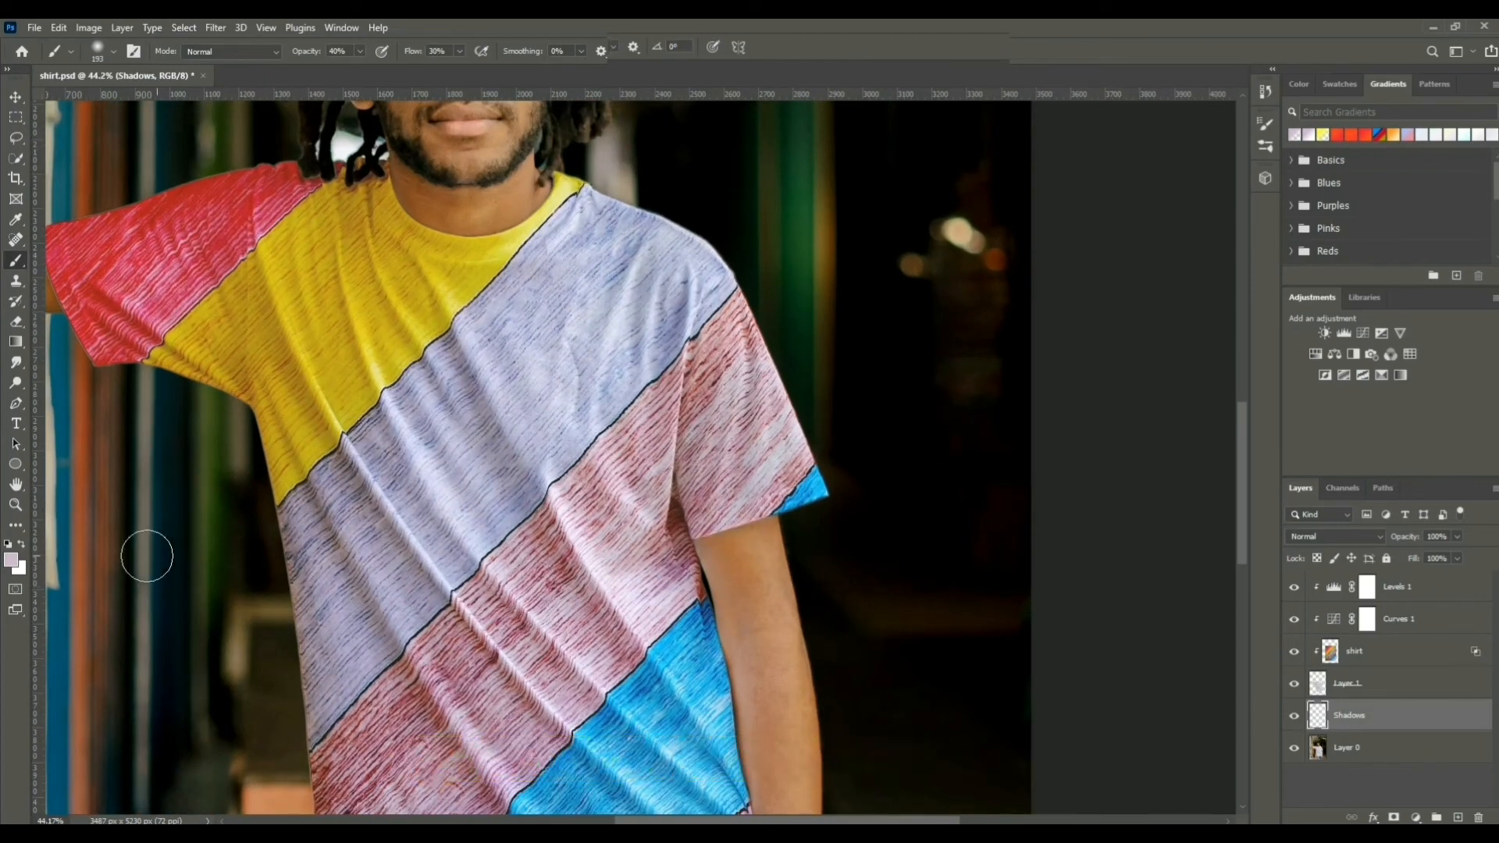
# Step: Set the foreground colour to black (000000) and reduce the brush size to 107 px
pyautogui.click(11, 560)
pyautogui.click(902, 496)
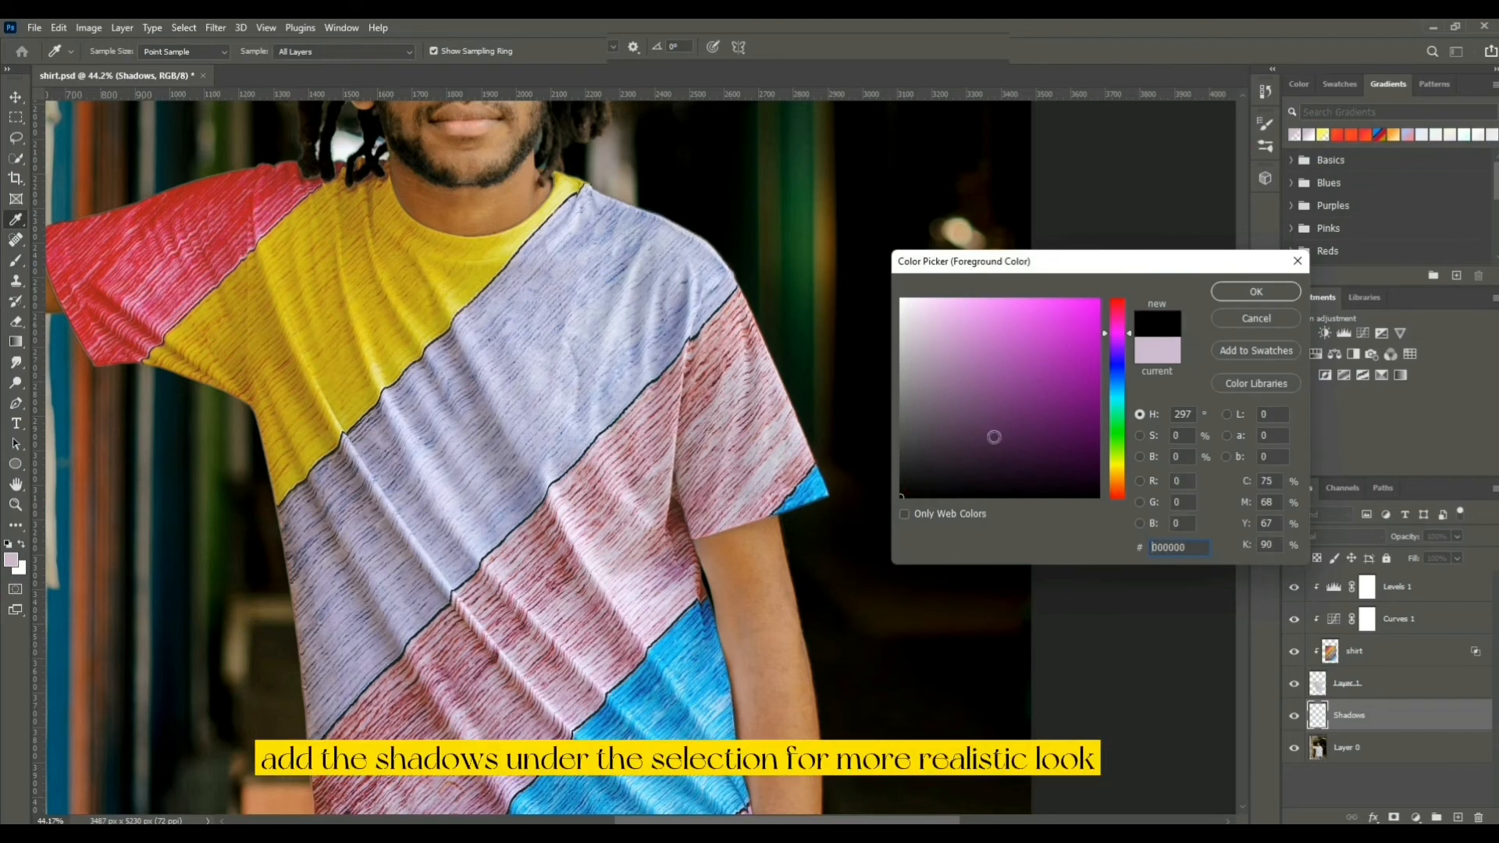
pyautogui.click(1235, 294)
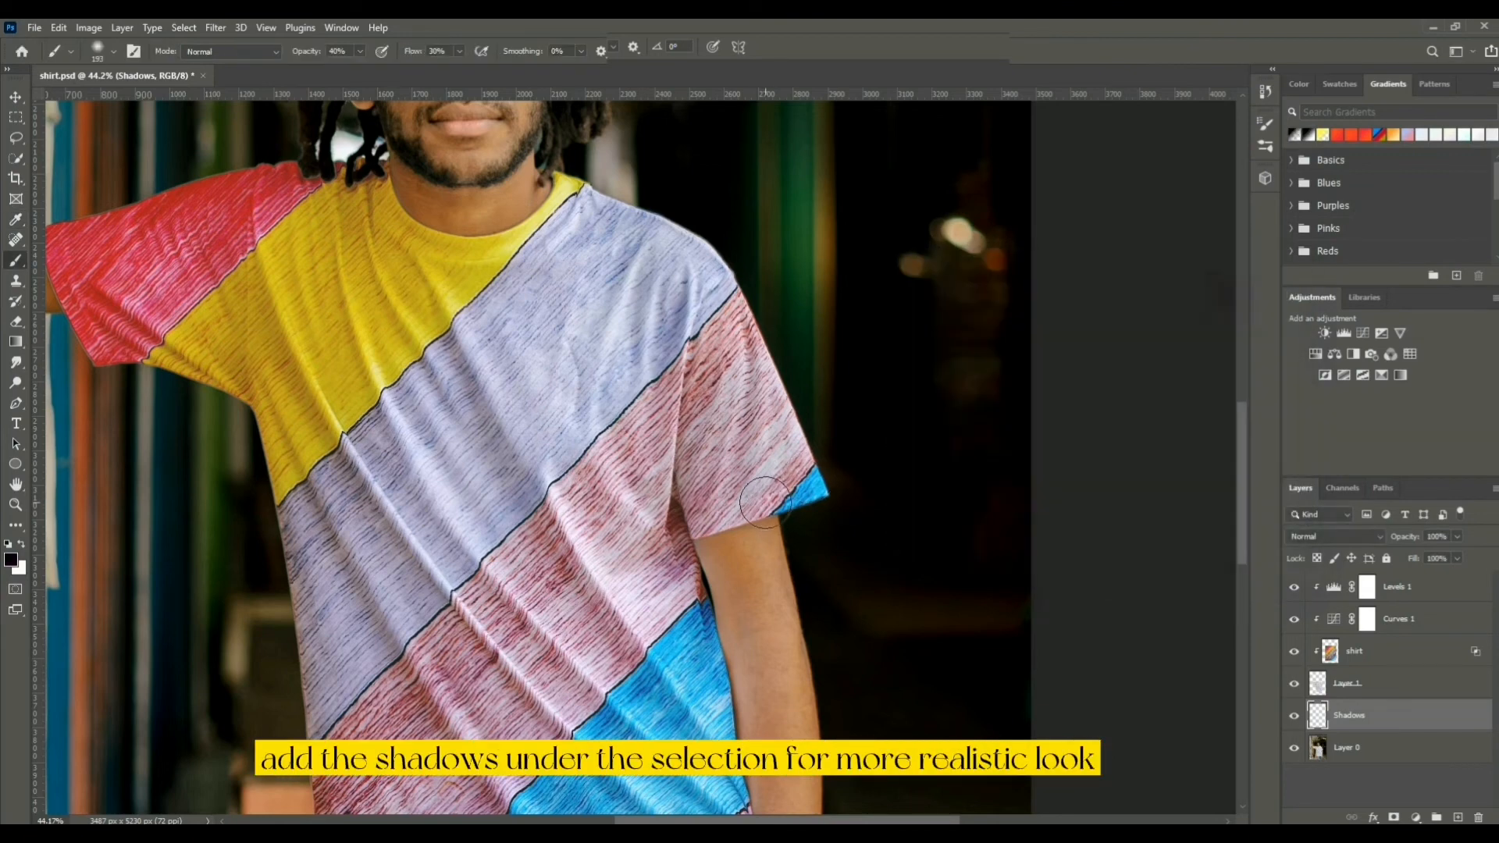
pyautogui.rightClick(766, 503)
# Step: Paint soft shadows on the Shadows layer beneath the hem of the pink sleeve and along the shirt edge beside the hanging arm
pyautogui.moveTo(754, 503)
pyautogui.mouseDown()
pyautogui.moveTo(735, 504)
pyautogui.moveTo(771, 517)
pyautogui.moveTo(706, 535)
pyautogui.moveTo(777, 514)
pyautogui.moveTo(700, 576)
pyautogui.moveTo(731, 725)
pyautogui.mouseUp()
pyautogui.scroll(-3, 732, 734)
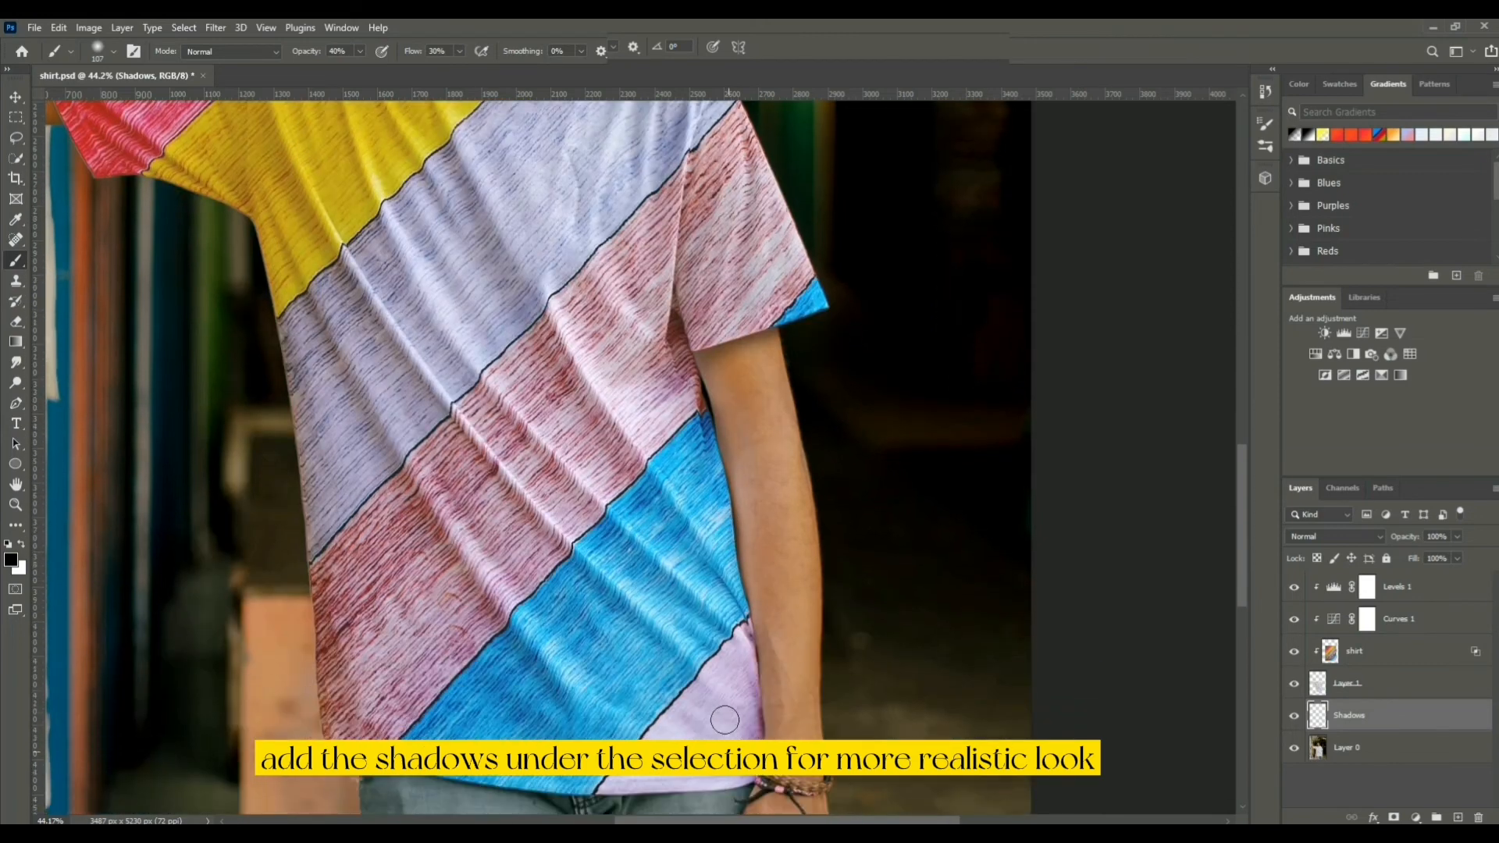
pyautogui.moveTo(738, 639)
pyautogui.mouseDown()
pyautogui.moveTo(747, 738)
pyautogui.moveTo(704, 577)
pyautogui.moveTo(715, 474)
pyautogui.mouseUp()
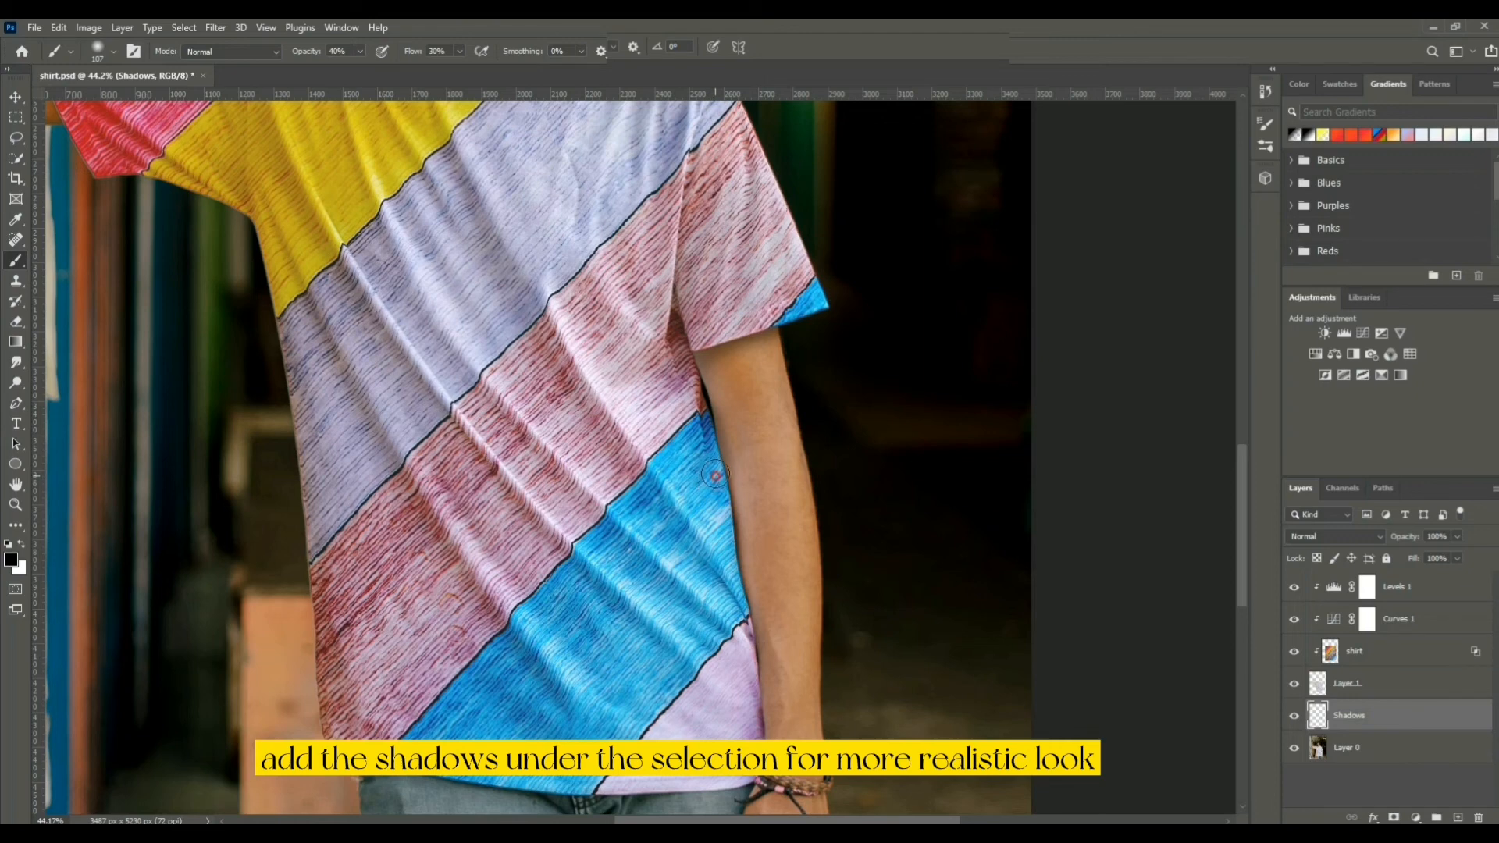
# Step: Paint a soft shadow on the raised arm along the cuff of the red sleeve
pyautogui.scroll(3, 541, 418)
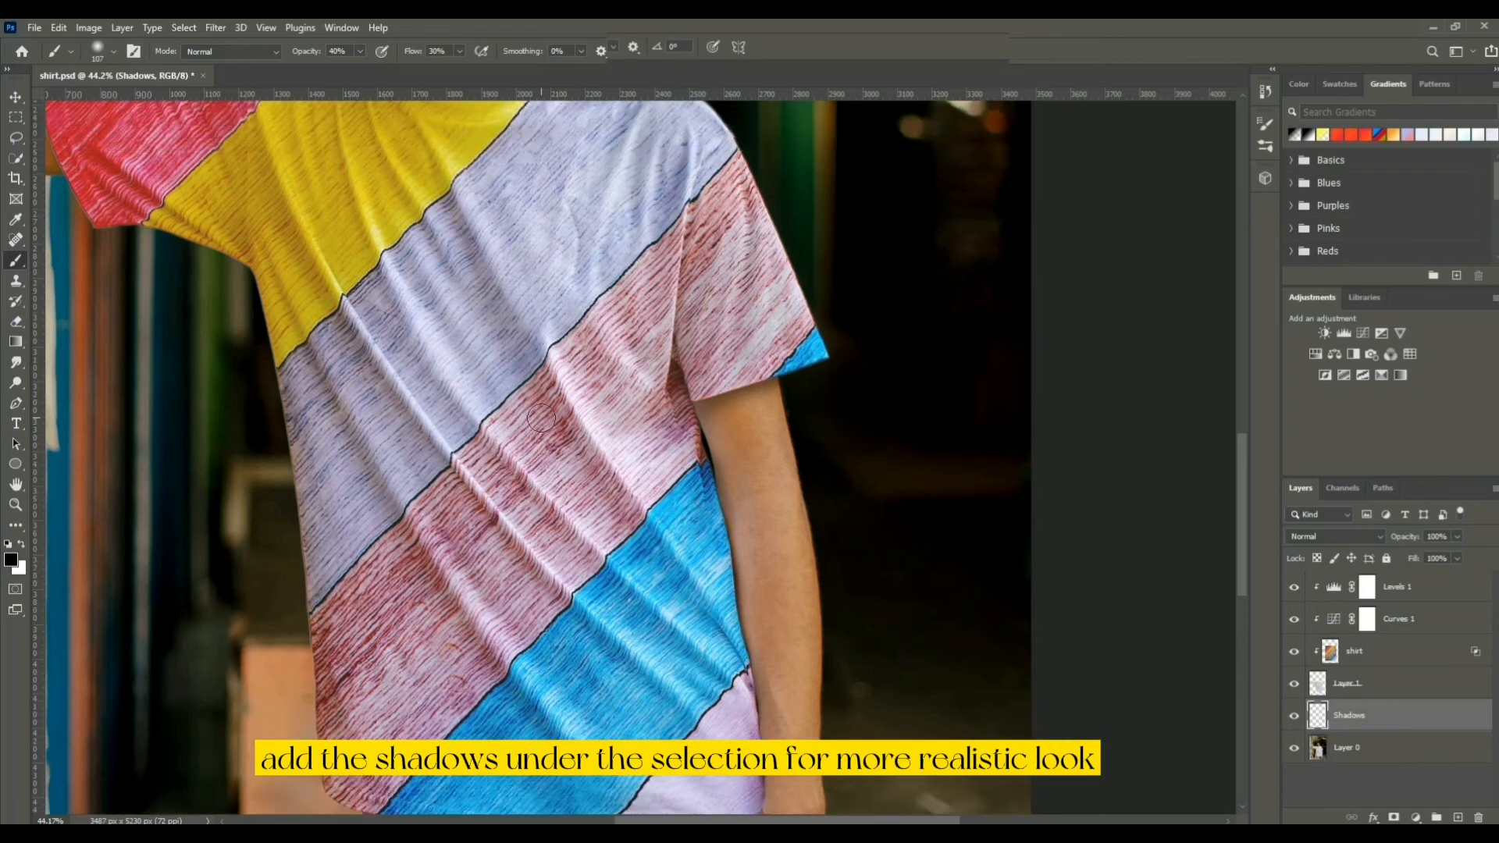
pyautogui.scroll(2, 542, 418)
pyautogui.hscroll(-3, 430, 352)
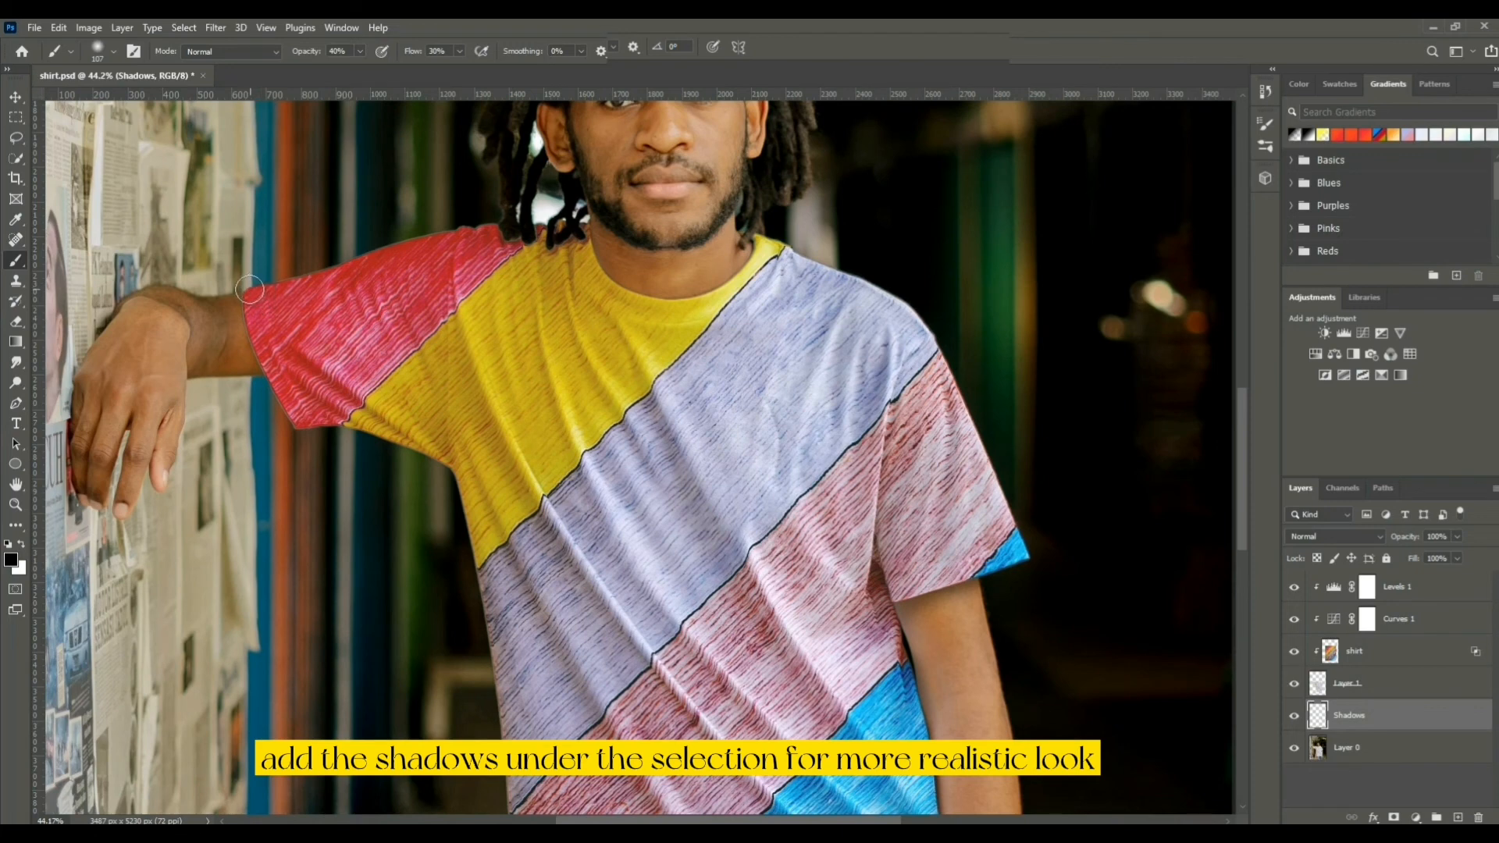
pyautogui.moveTo(249, 293); pyautogui.dragTo(264, 389)
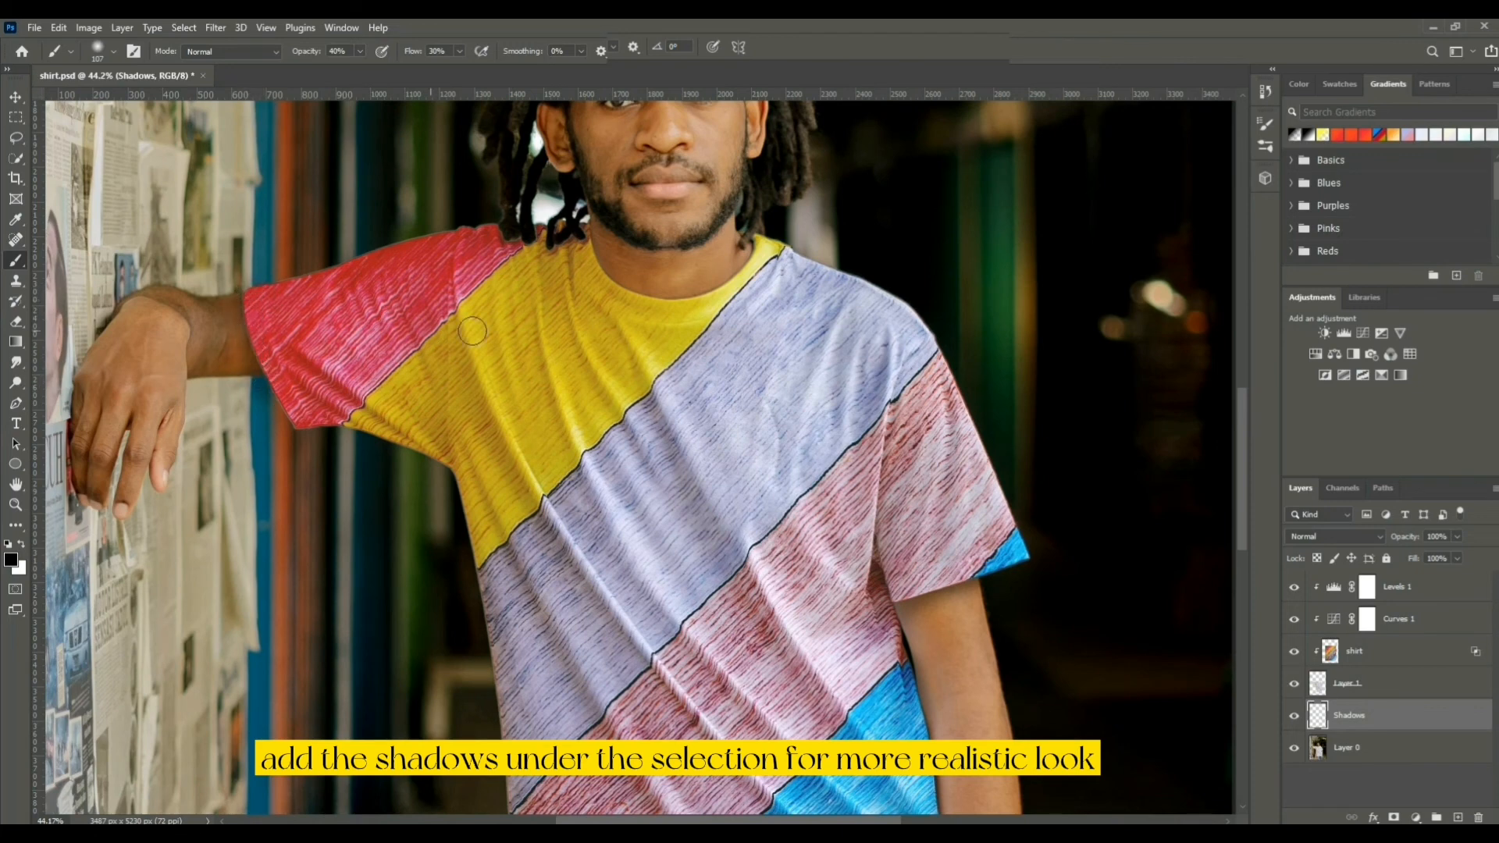
# Step: Paint a soft shadow along the yellow collar around the man's neck
pyautogui.scroll(3, 559, 316)
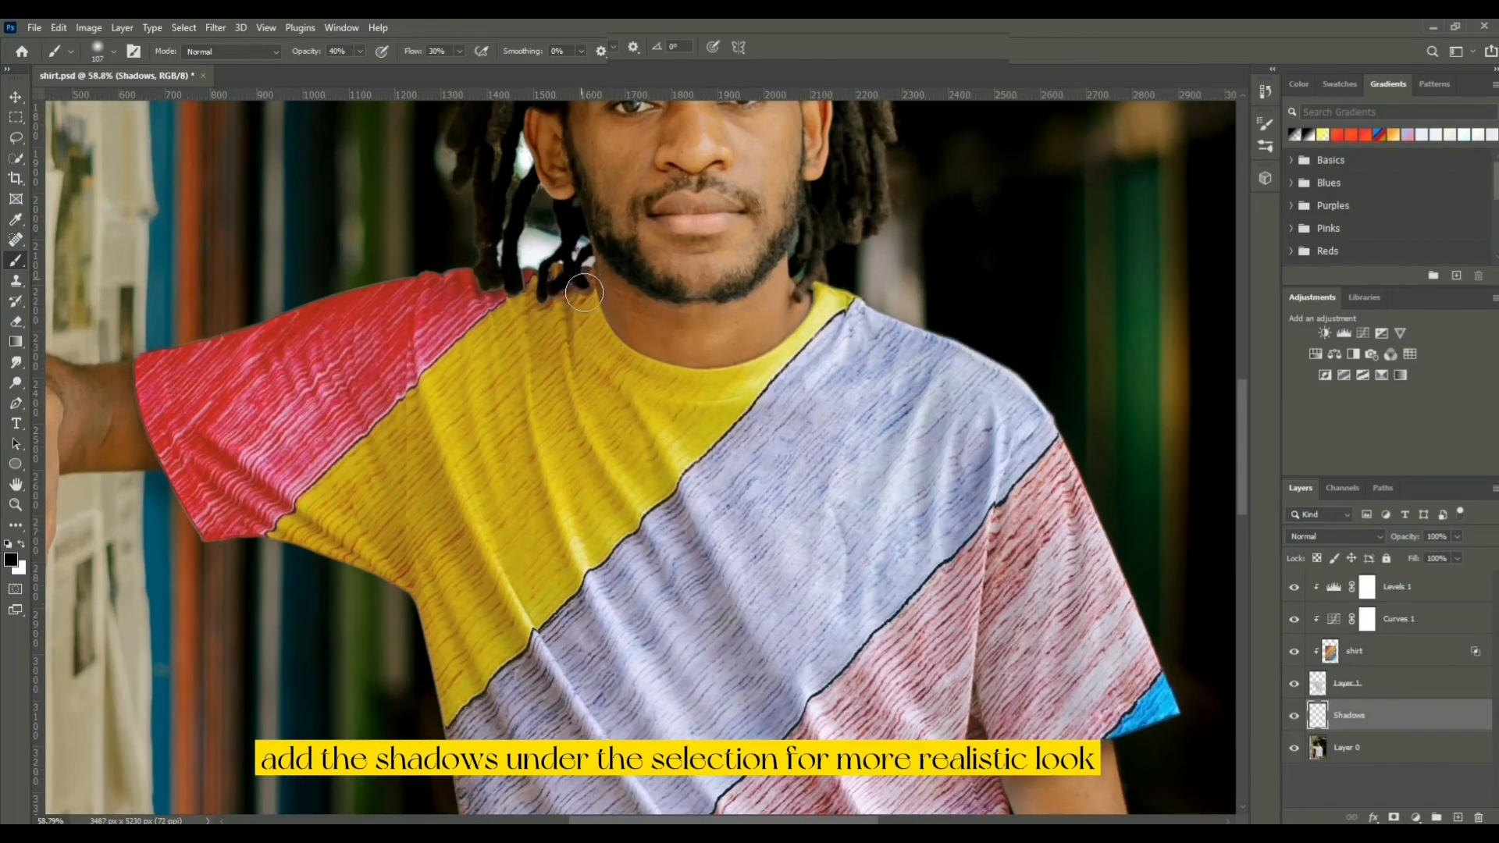
pyautogui.moveTo(590, 305)
pyautogui.mouseDown()
pyautogui.moveTo(628, 356)
pyautogui.moveTo(698, 373)
pyautogui.moveTo(766, 357)
pyautogui.moveTo(826, 299)
pyautogui.mouseUp()
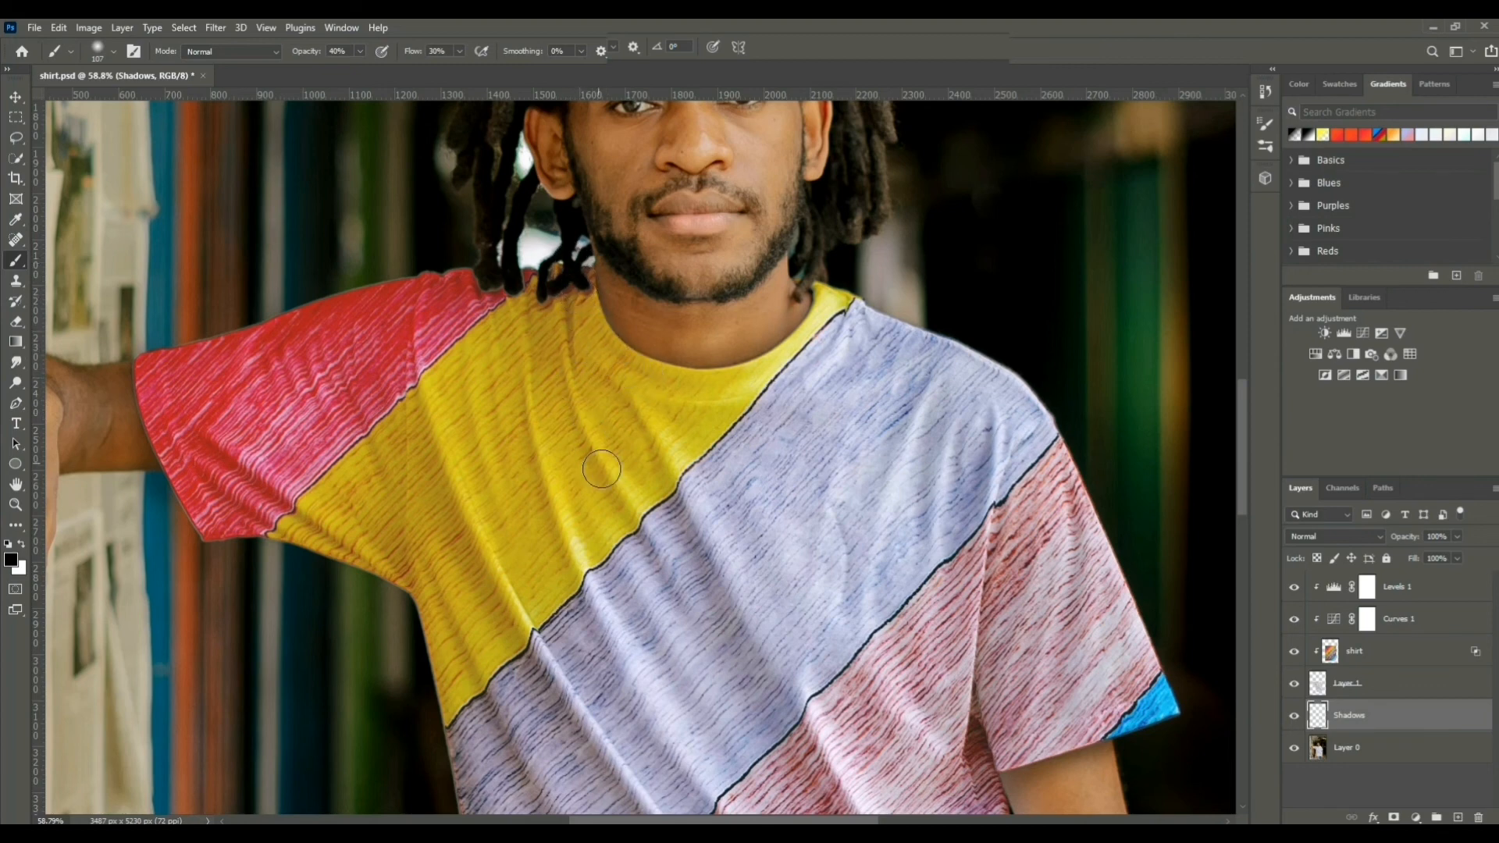
pyautogui.scroll(-2, 601, 469)
pyautogui.scroll(-5, 601, 469)
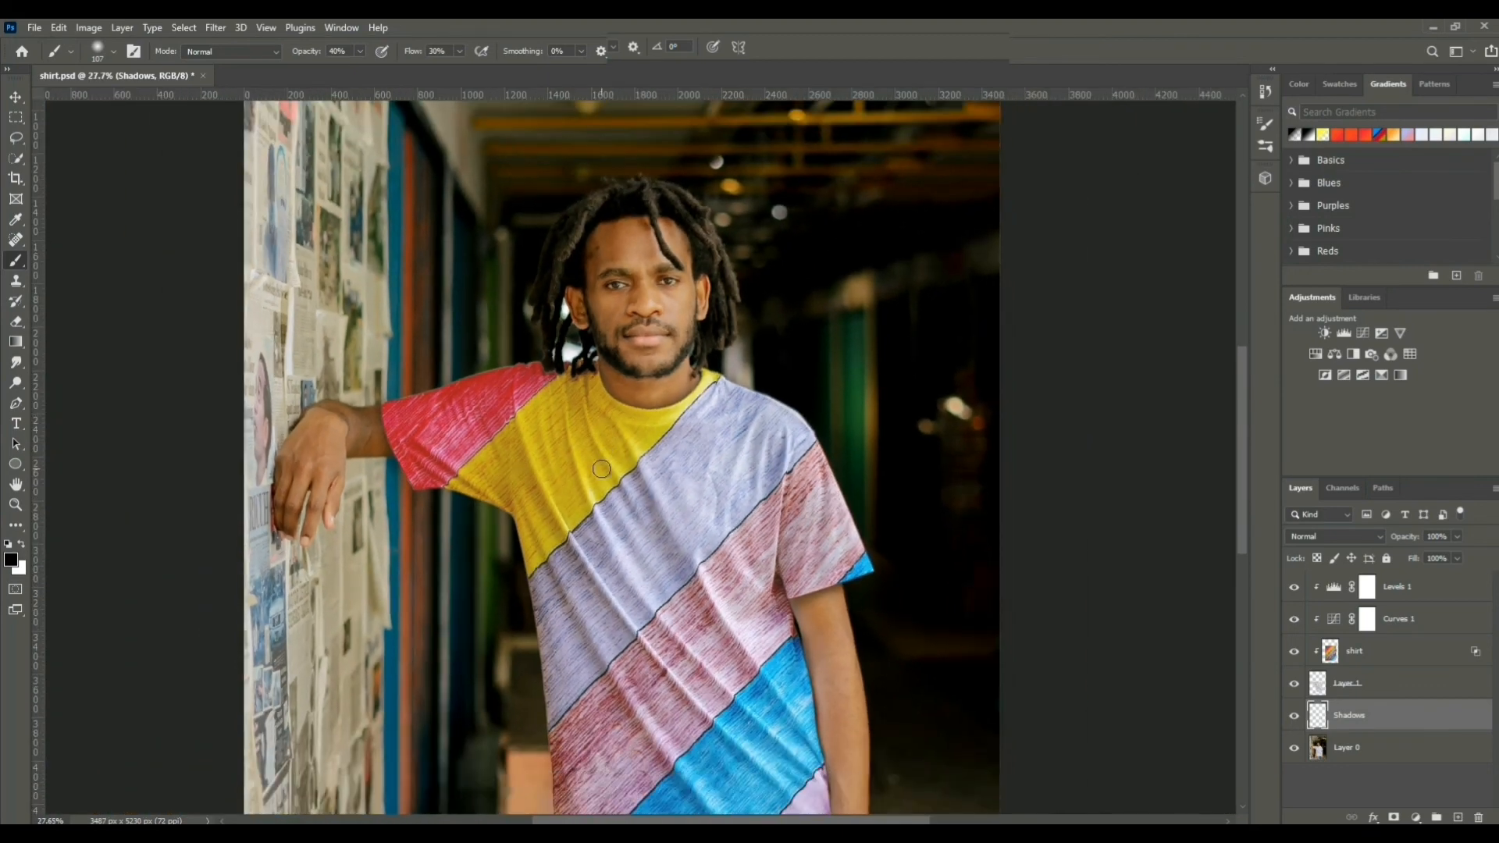
pyautogui.scroll(-1, 601, 468)
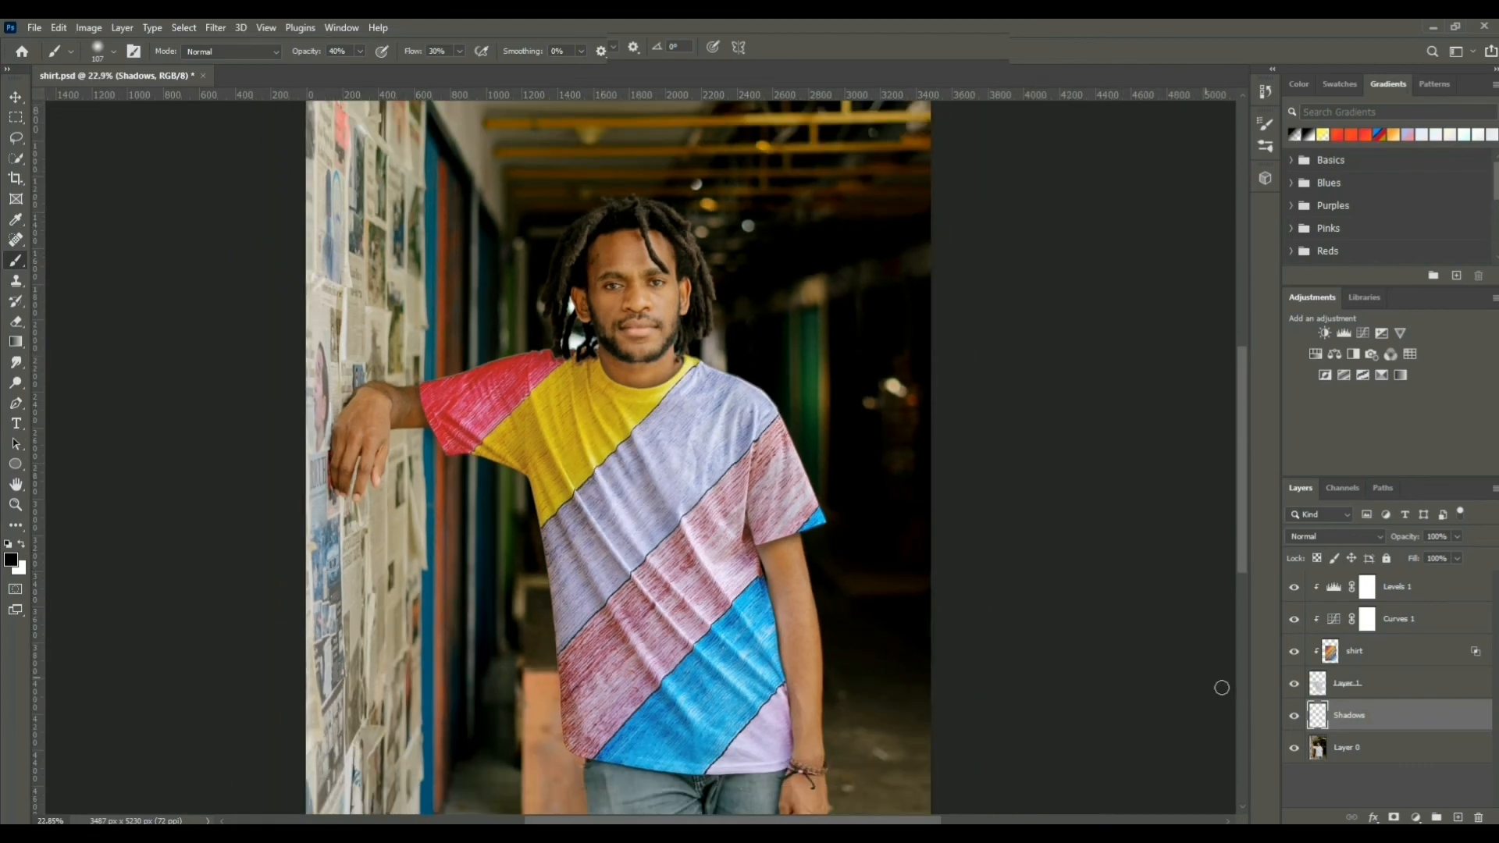
# Step: Compare the image with and without the Shadows layer, and set that layer's opacity to 89% and fill to 90%
pyautogui.click(1294, 715)
pyautogui.click(1294, 716)
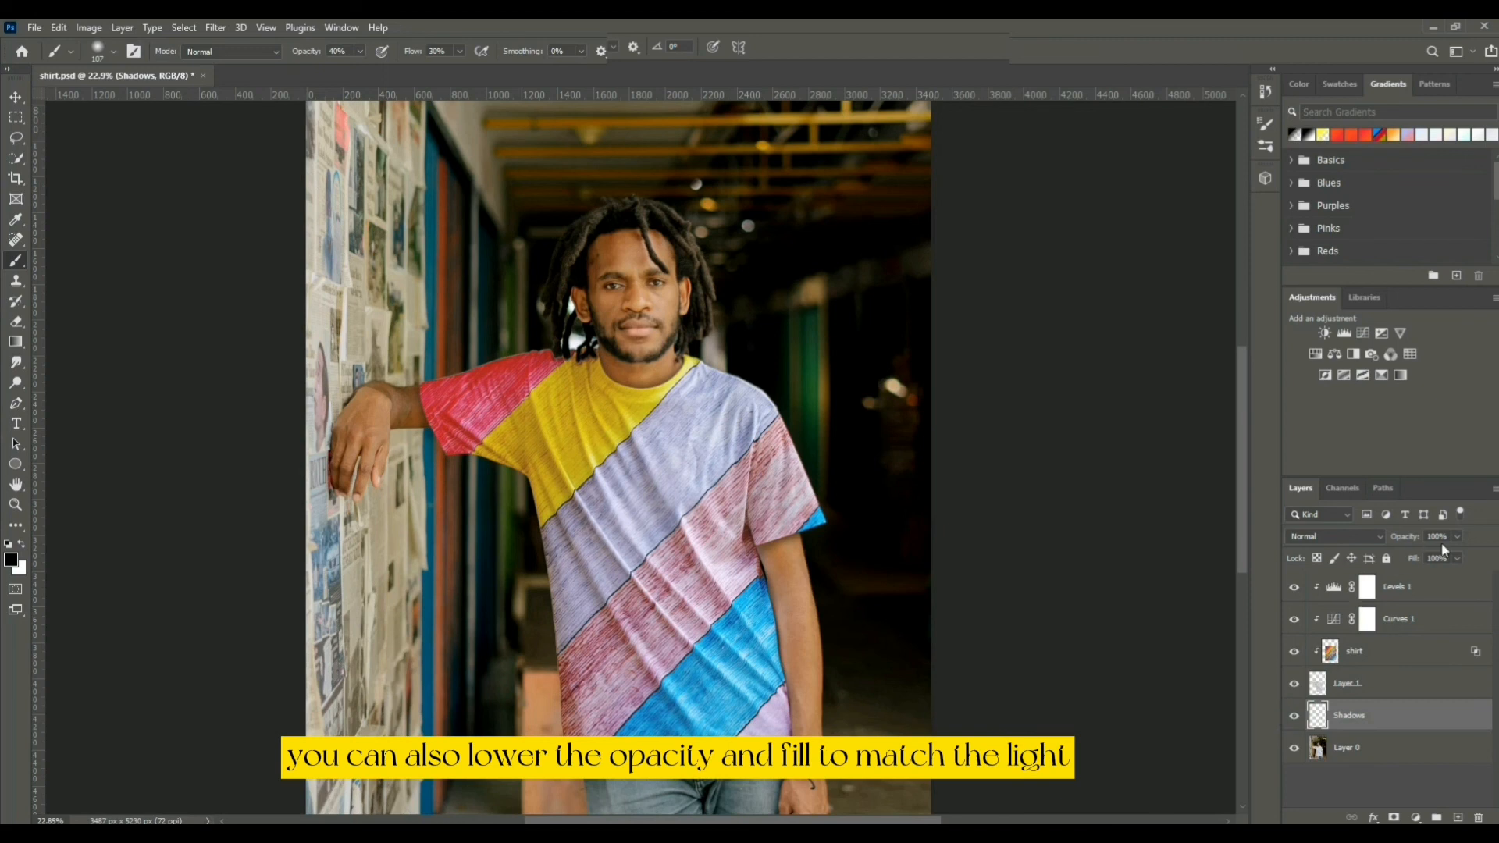
pyautogui.moveTo(1421, 541); pyautogui.dragTo(1412, 544)
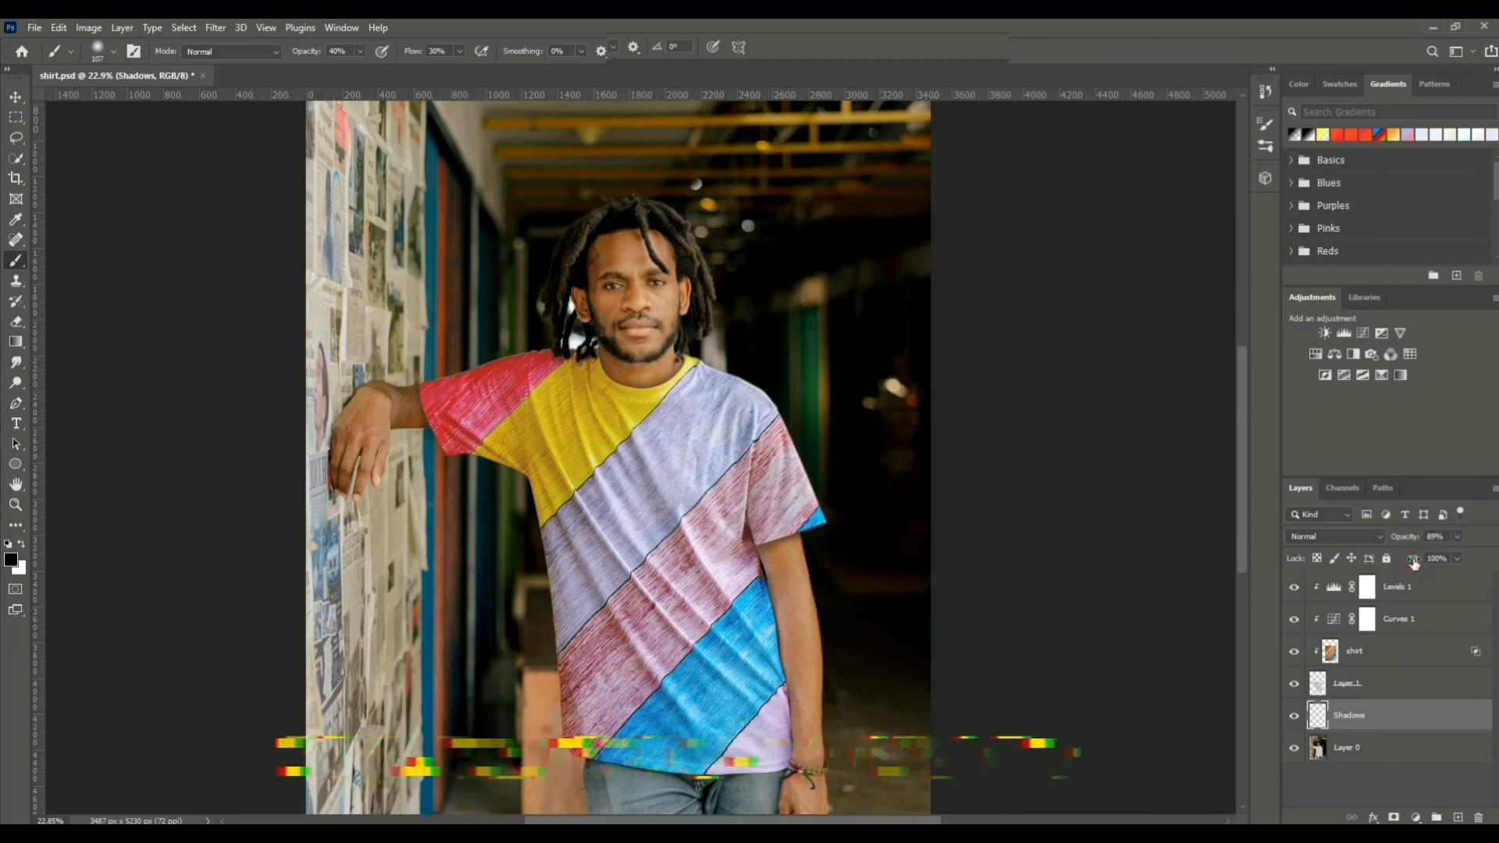
pyautogui.moveTo(1414, 562); pyautogui.dragTo(1406, 565)
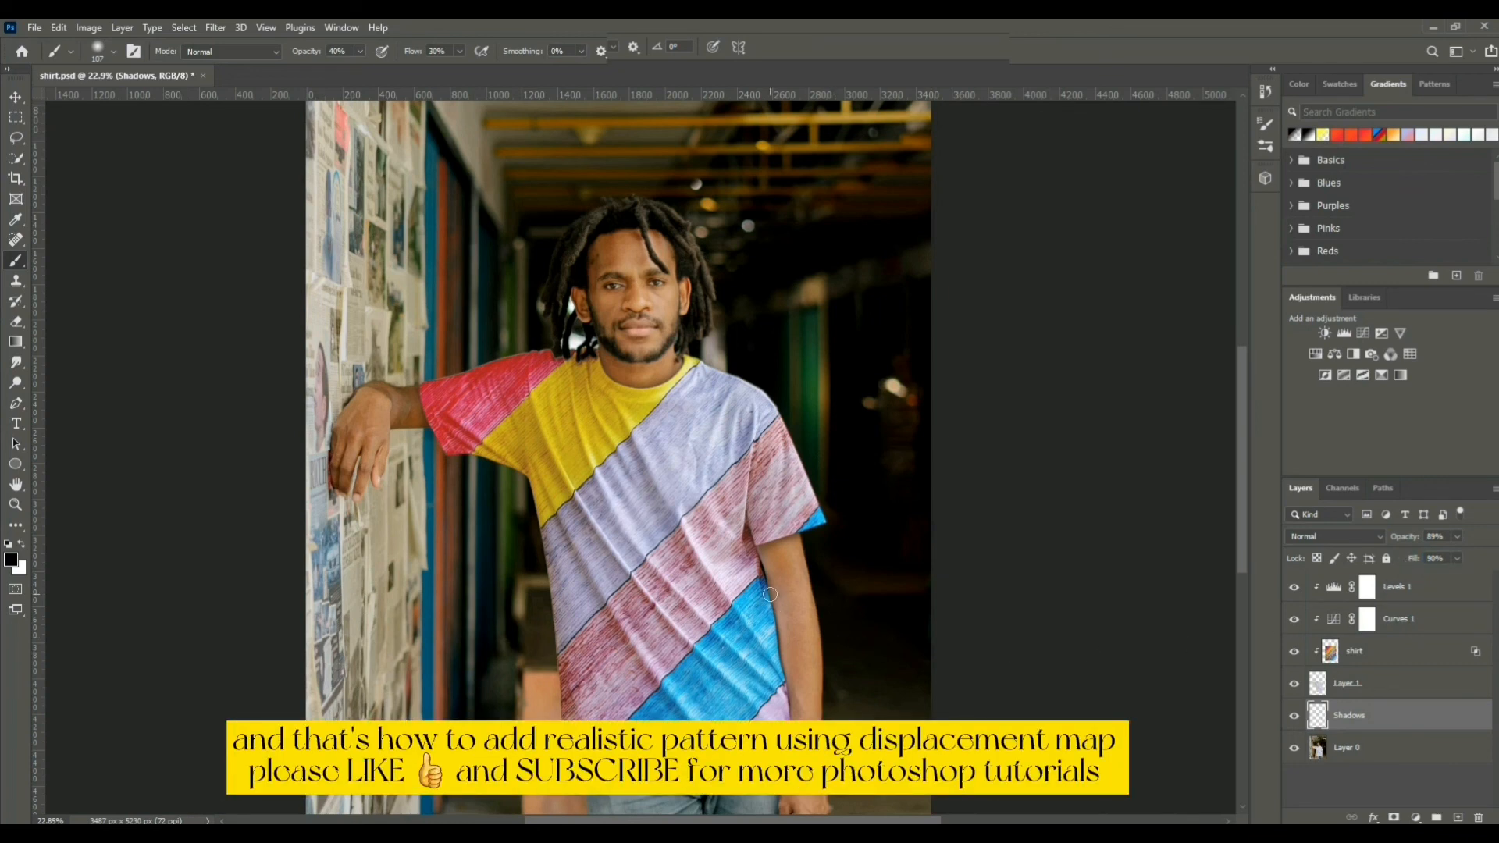
# Step: Hide and show the Shadows layer again to compare the shading, and view the whole image
pyautogui.click(1293, 716)
pyautogui.click(1293, 716)
pyautogui.scroll(-2, 910, 640)
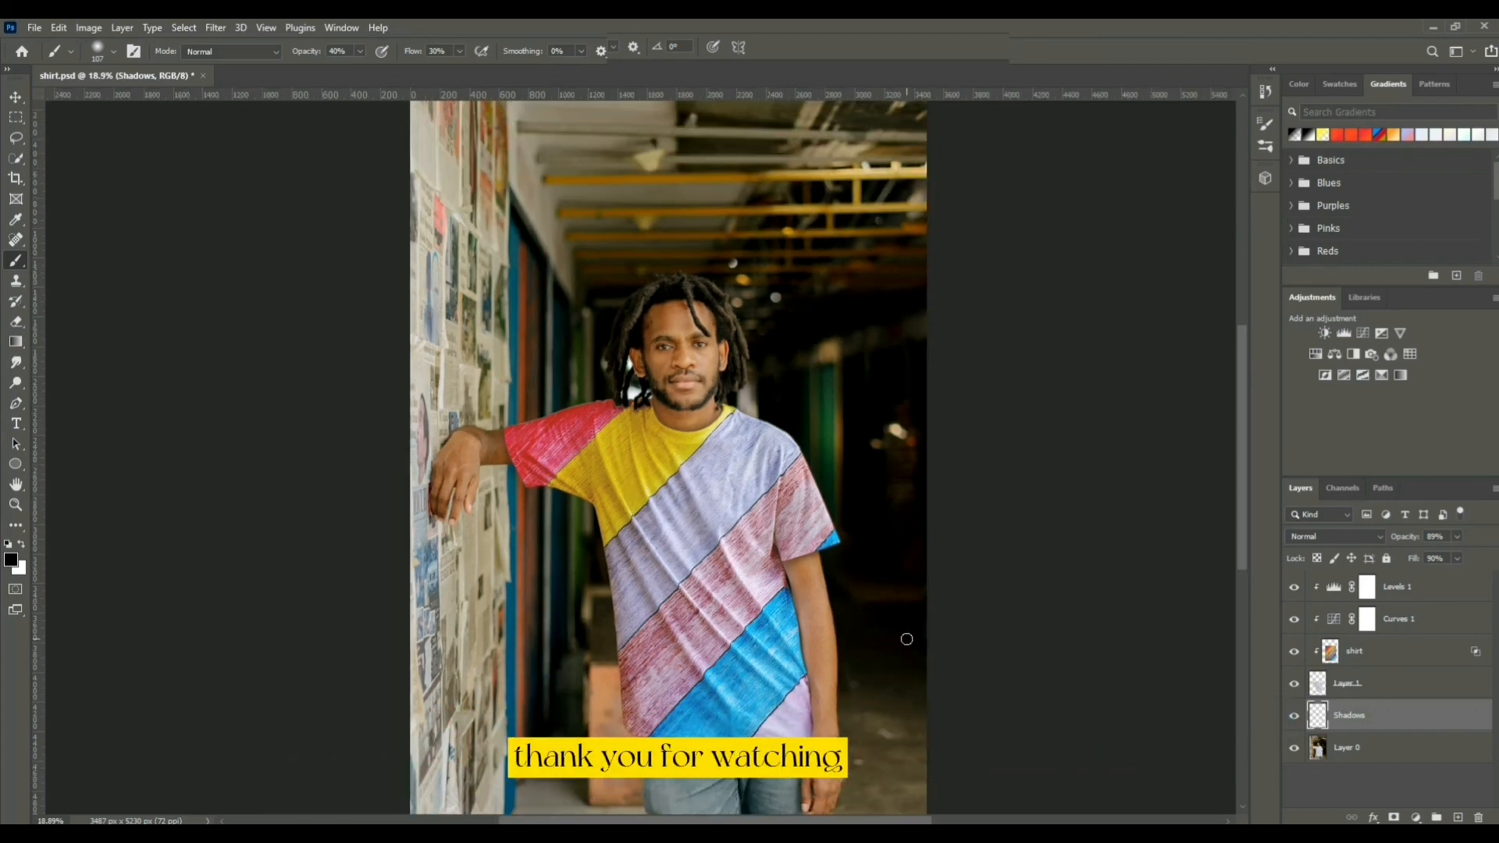
pyautogui.scroll(-1, 908, 642)
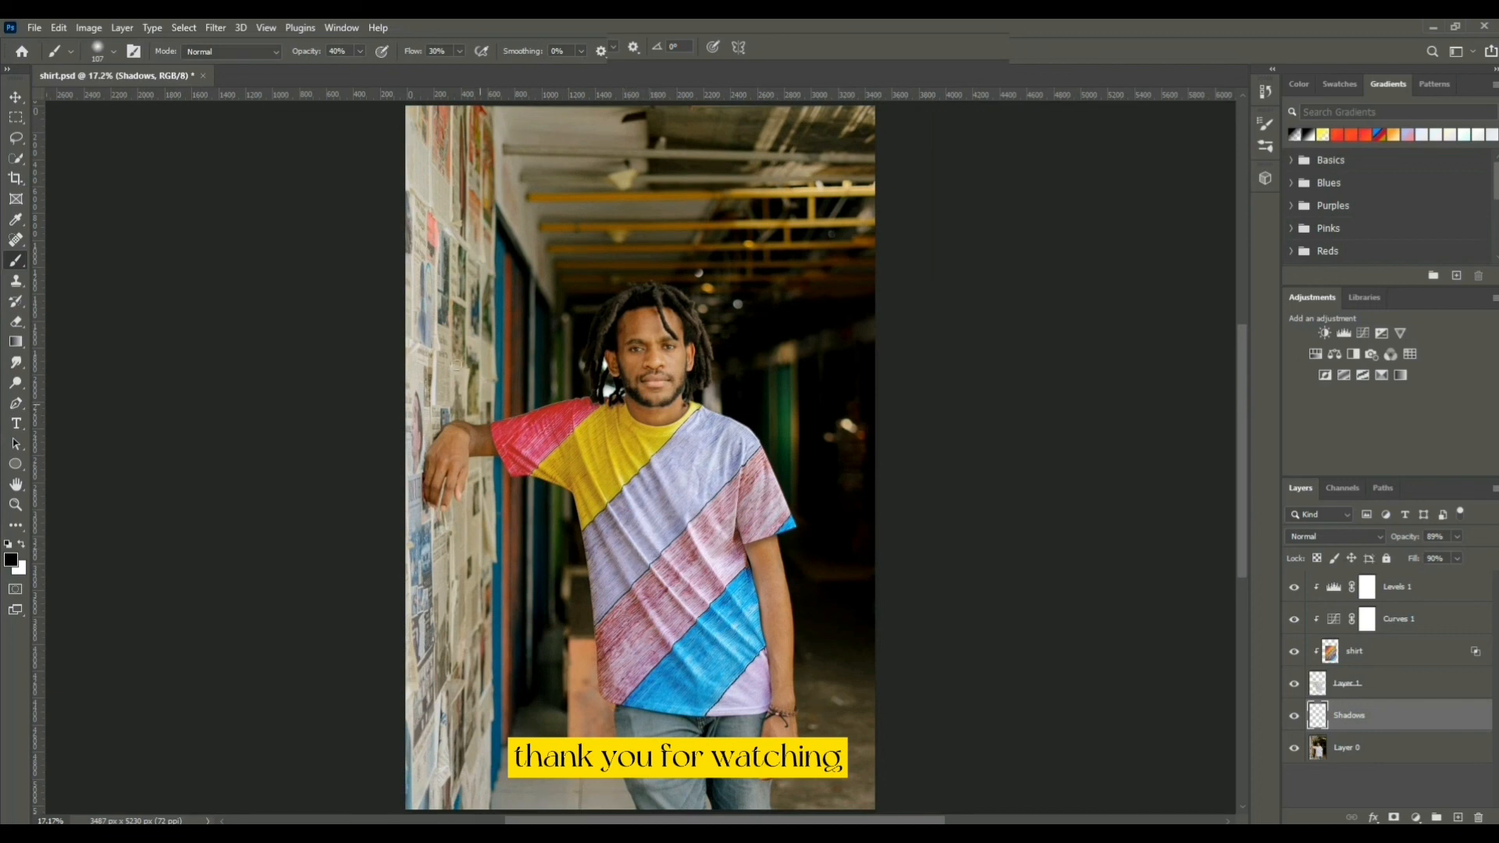
# Step: Quick-export the finished image as a PNG
pyautogui.click(34, 28)
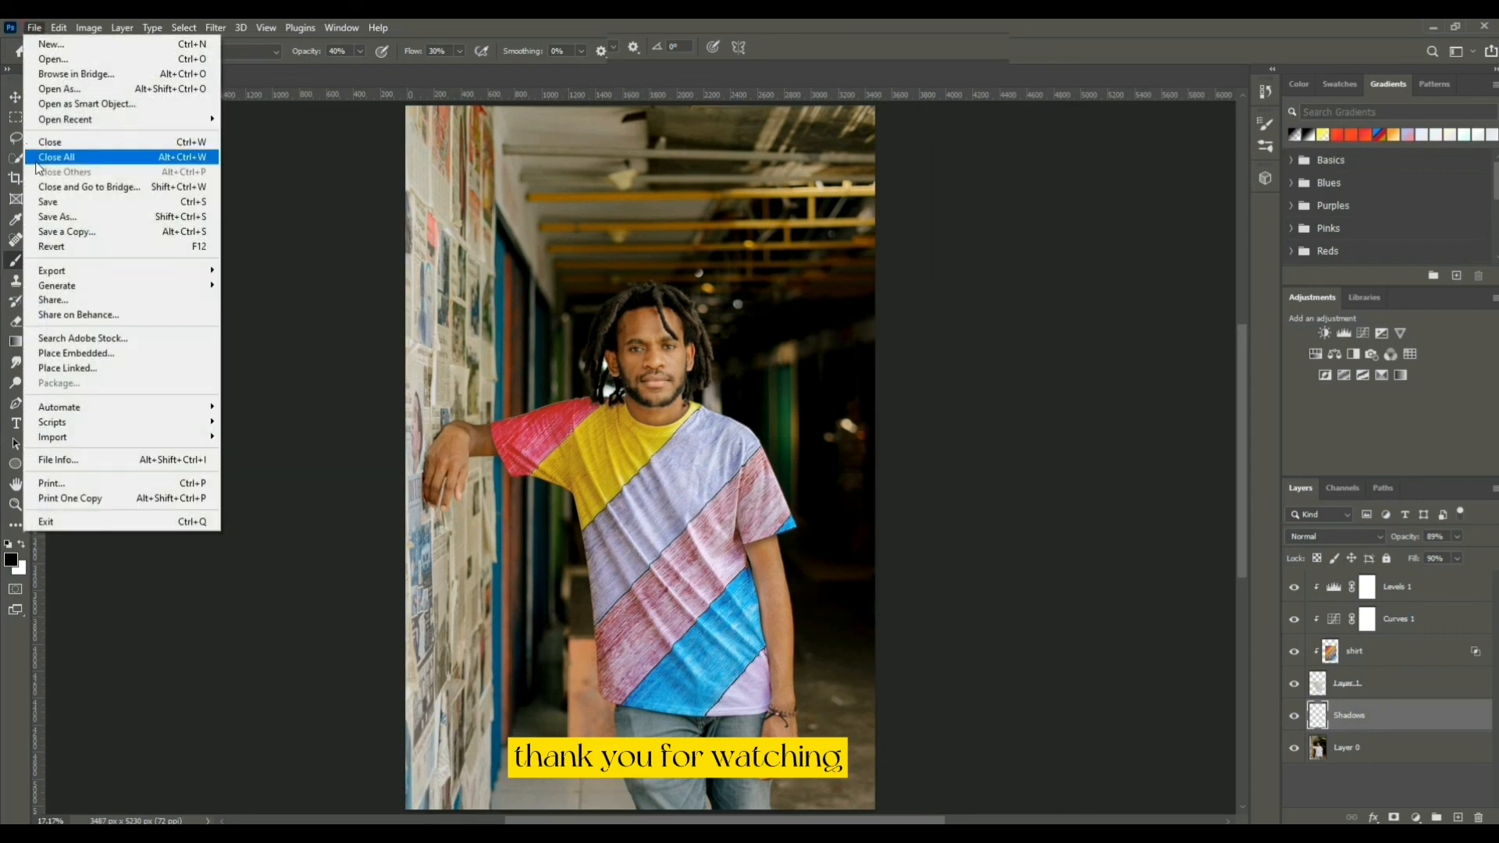
pyautogui.moveTo(63, 271)
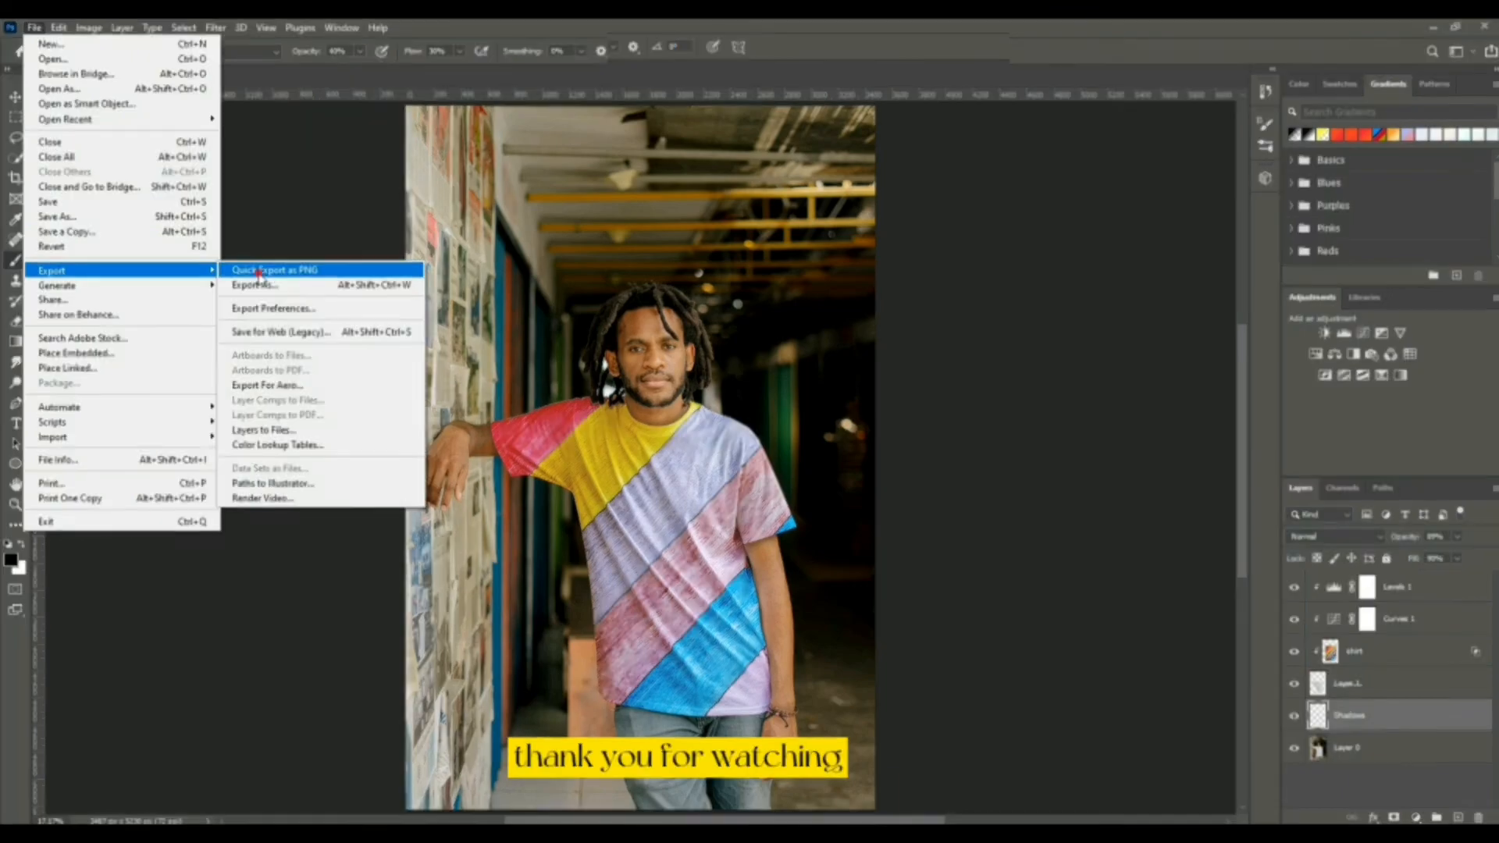